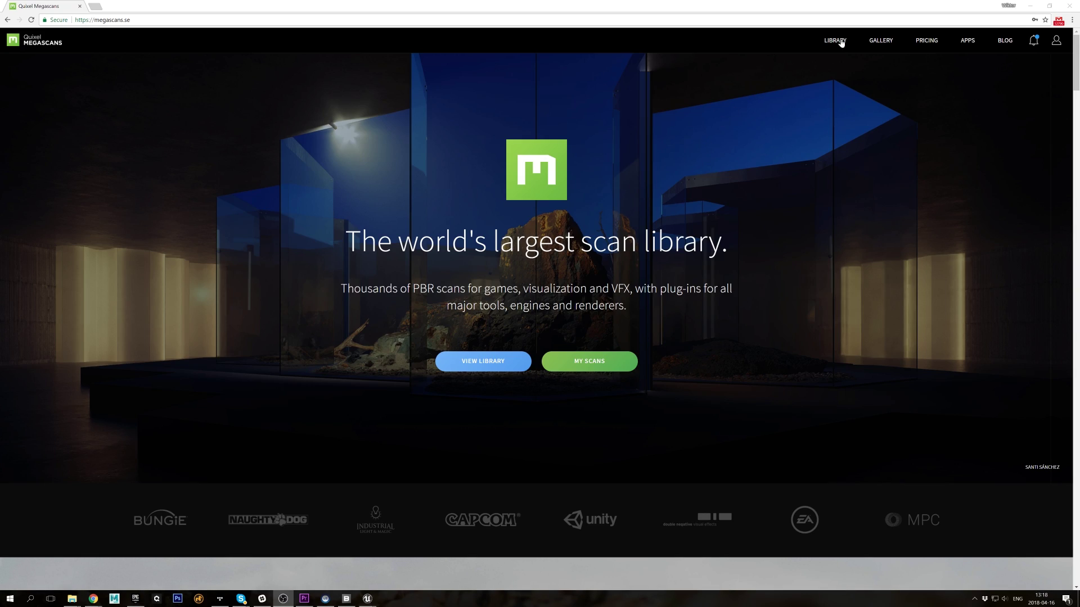
# Open the Megascans website's library and browse the latest assets
pyautogui.click(842, 41)
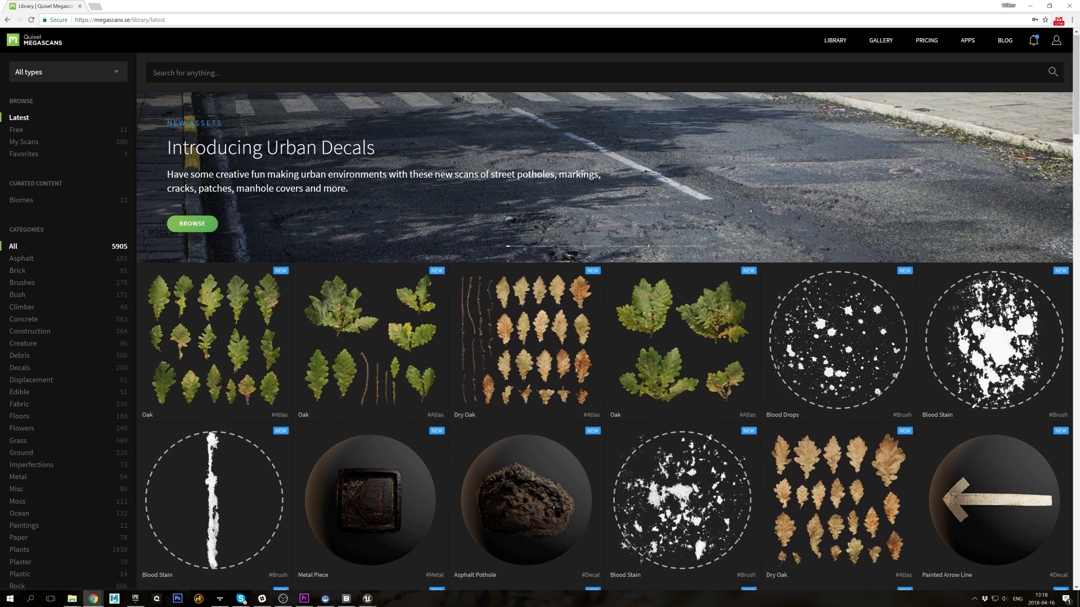
pyautogui.scroll(-6, 733, 159)
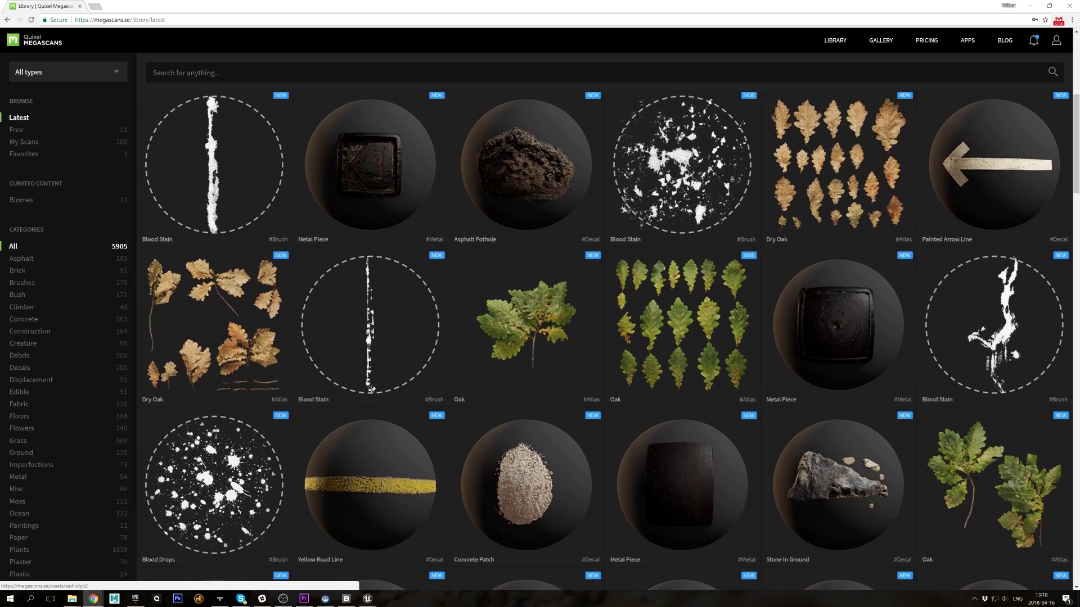
pyautogui.scroll(-2, 732, 179)
pyautogui.scroll(8, 621, 392)
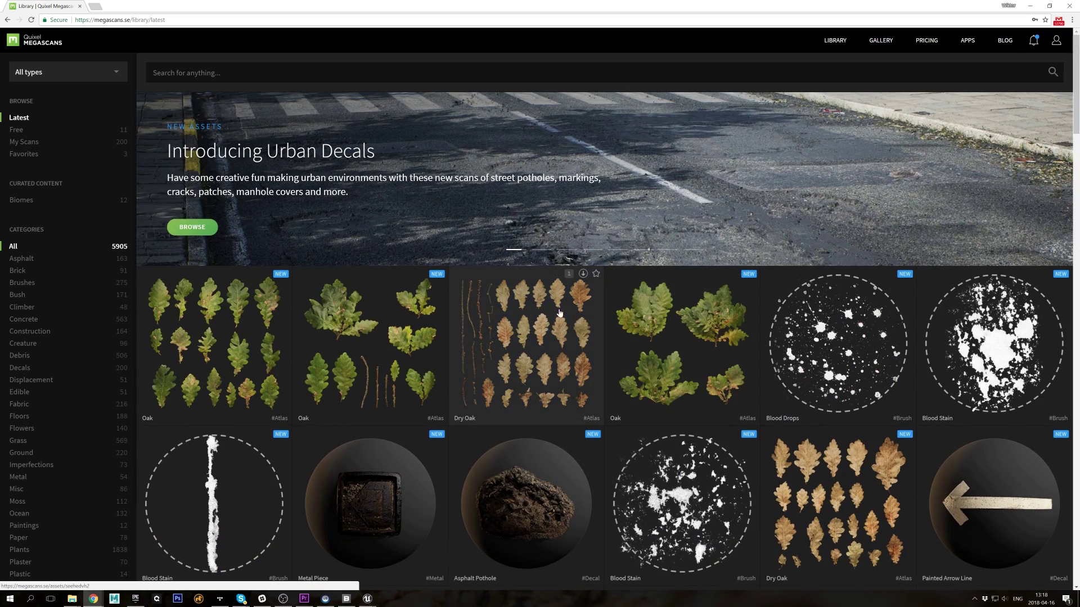
# Switch to Megascans Bridge and browse its latest assets
pyautogui.click(347, 600)
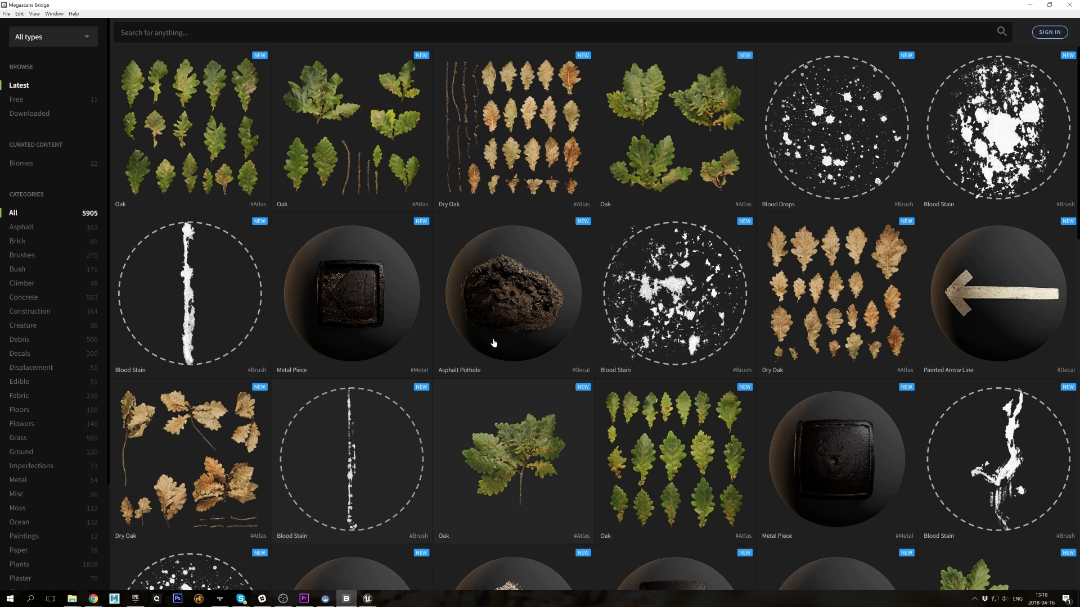
pyautogui.scroll(-5, 349, 394)
pyautogui.scroll(5, 495, 303)
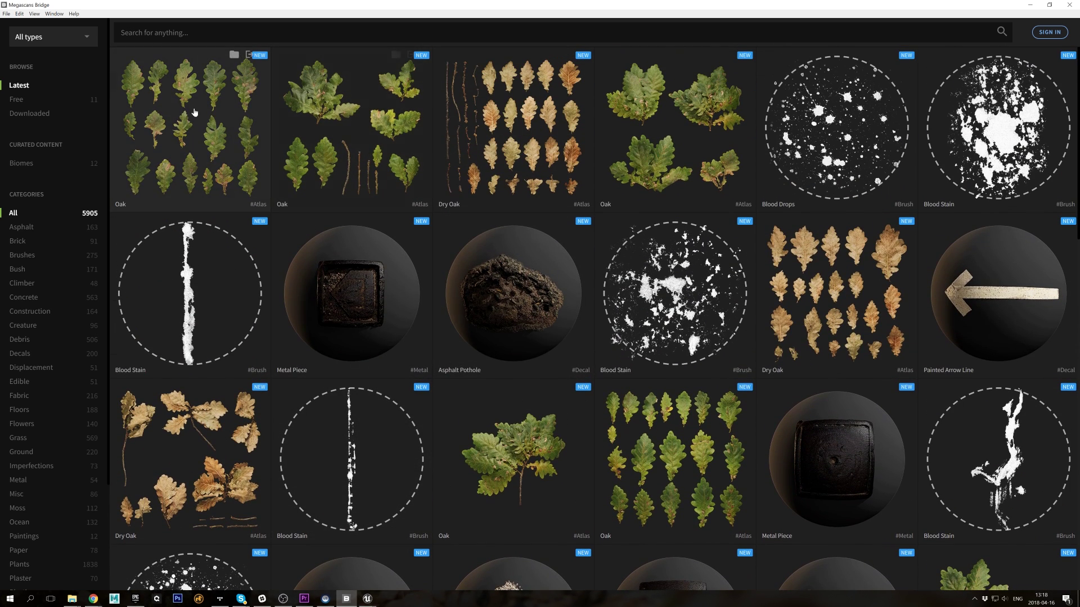
# Browse the Brick, Concrete and Brushes categories, followed by the Latest and Free collections
pyautogui.click(25, 242)
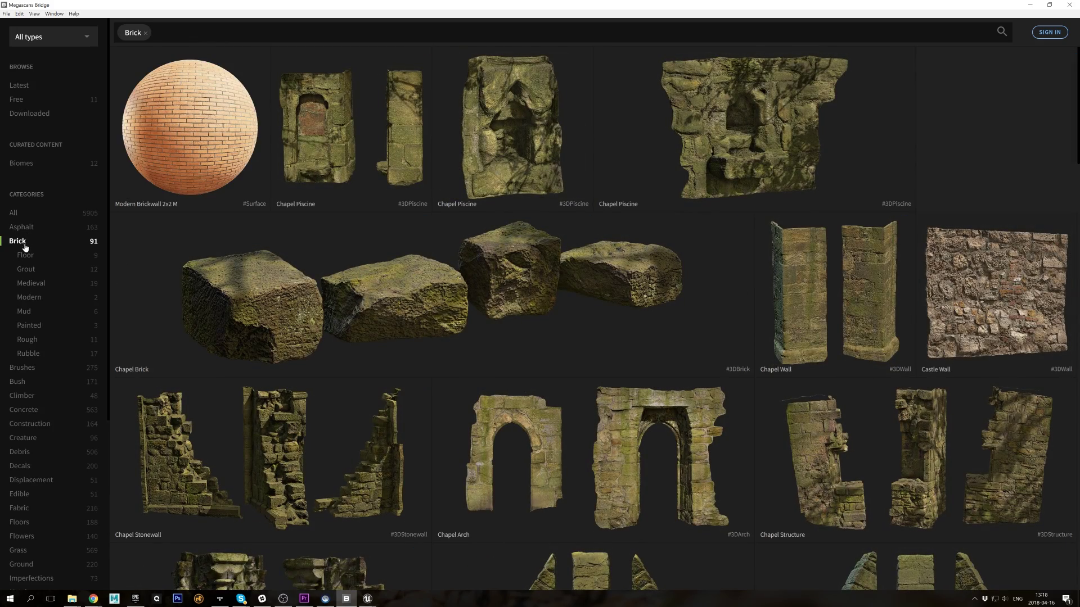
pyautogui.click(29, 411)
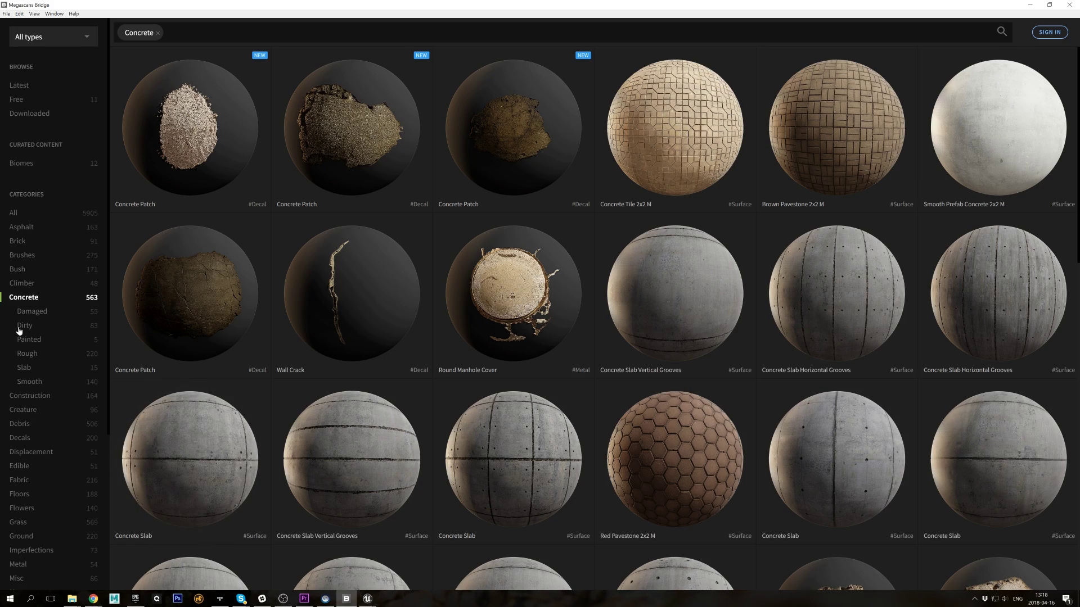
pyautogui.click(24, 258)
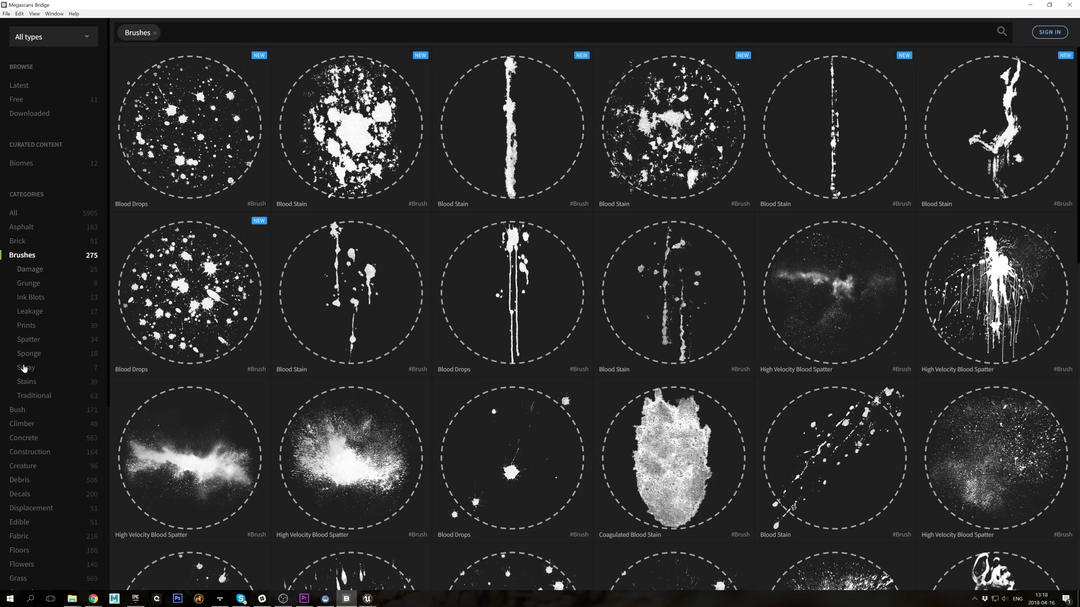
pyautogui.click(19, 90)
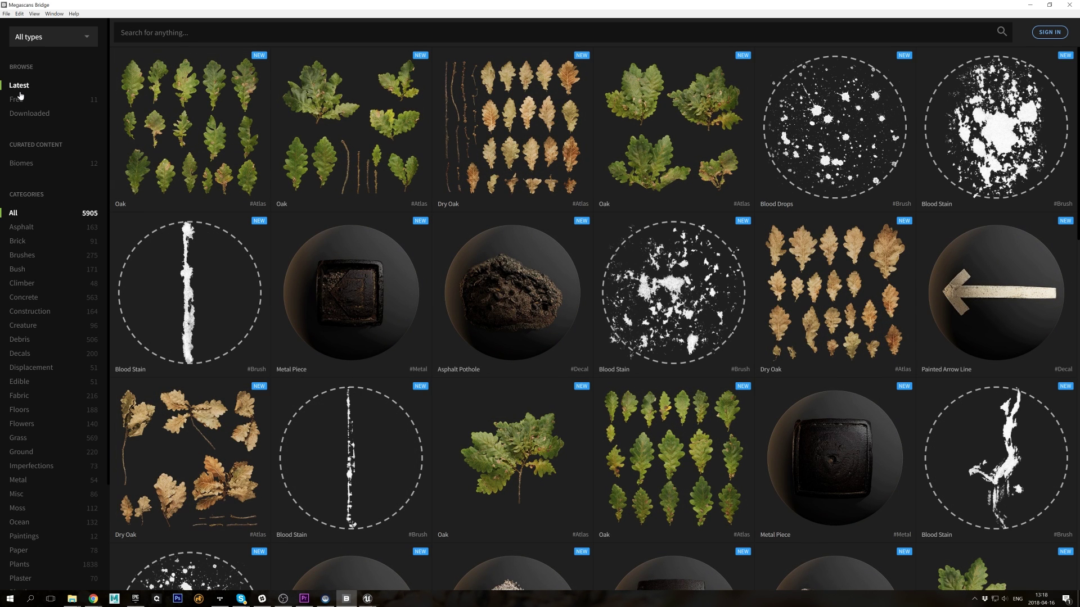
pyautogui.click(17, 99)
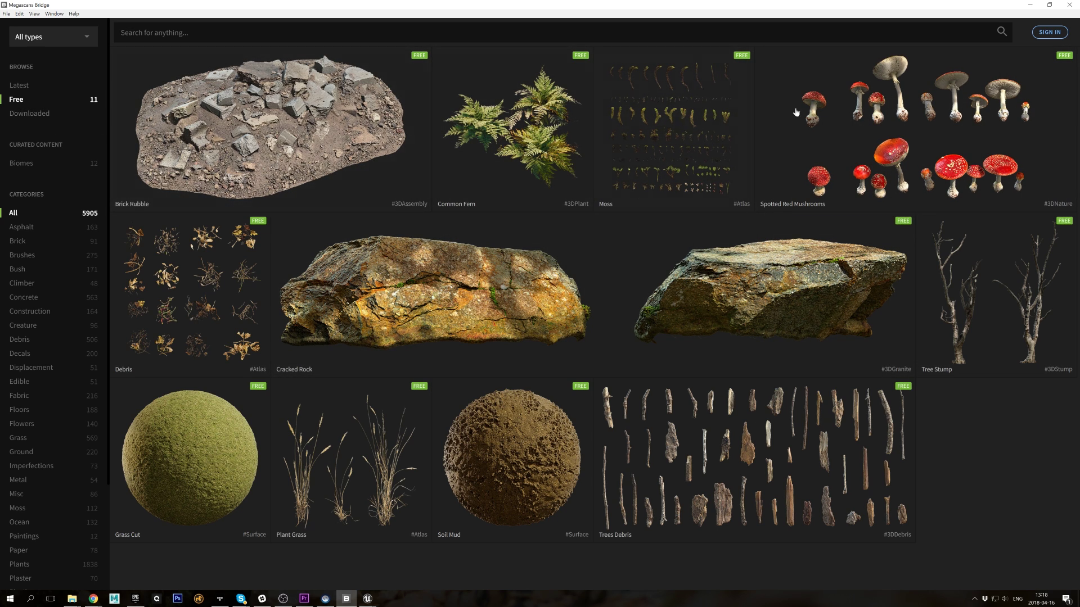
# Sign in to the Quixel account with the account email and password
pyautogui.click(1049, 32)
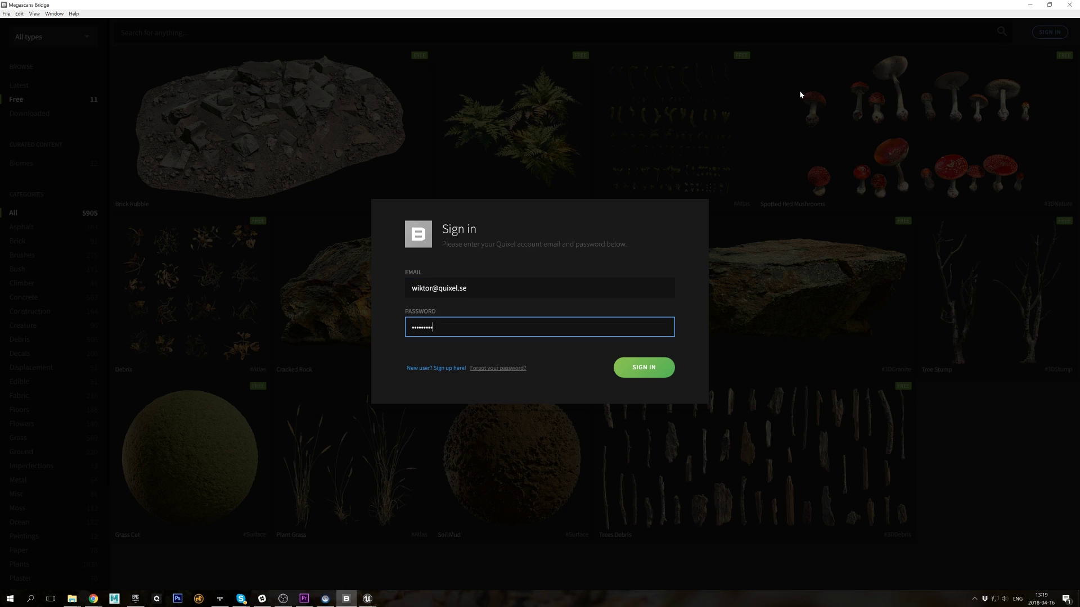
pyautogui.write('••')
pyautogui.press('Return')
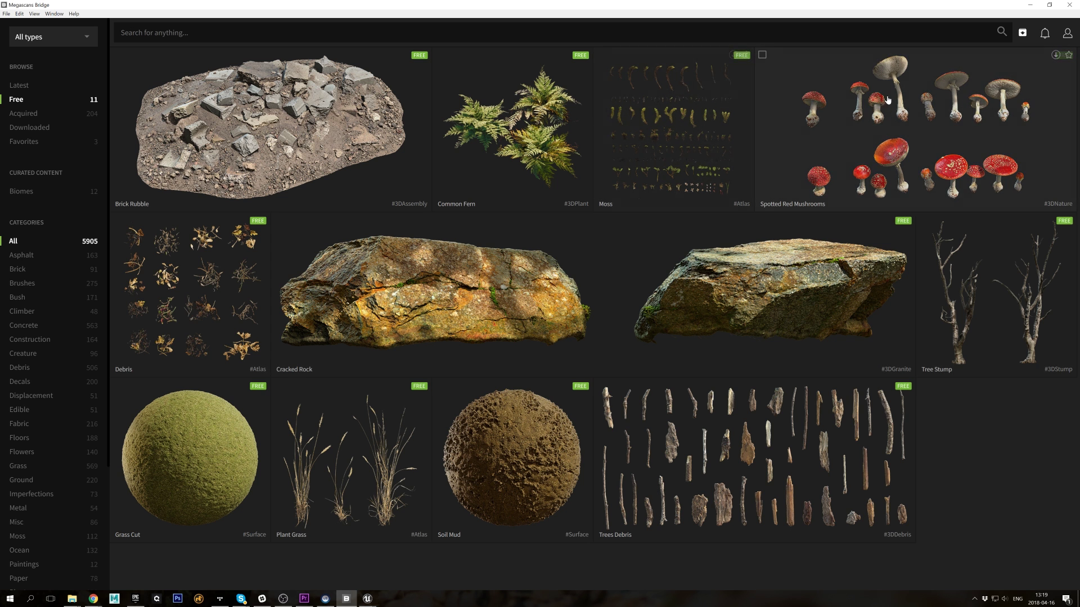
# Look through the notifications list and the account menu, and close the menu
pyautogui.click(1045, 34)
pyautogui.scroll(-6, 991, 177)
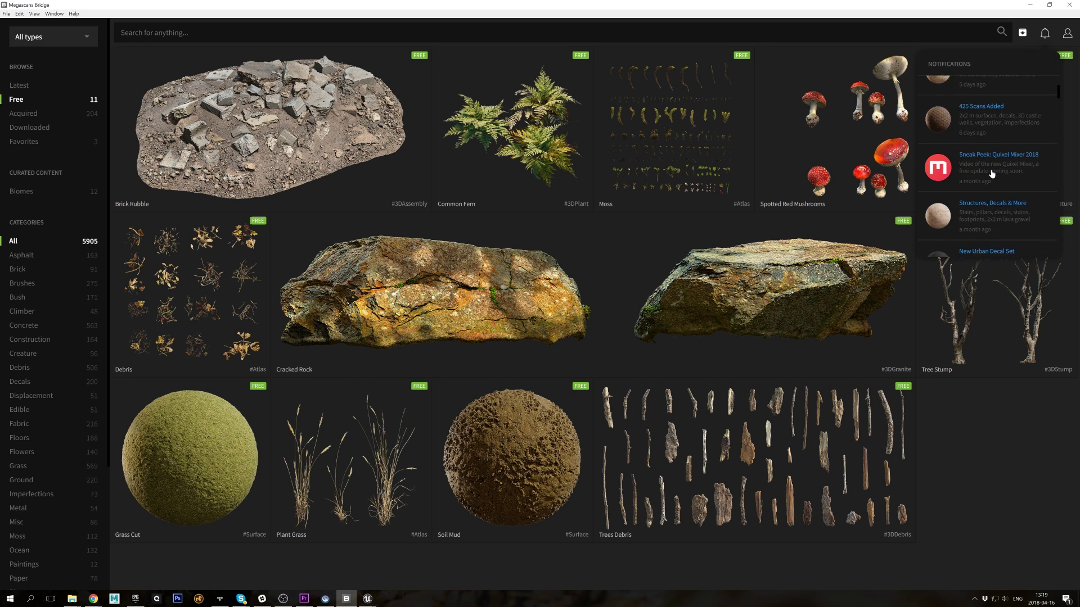
pyautogui.scroll(6, 991, 173)
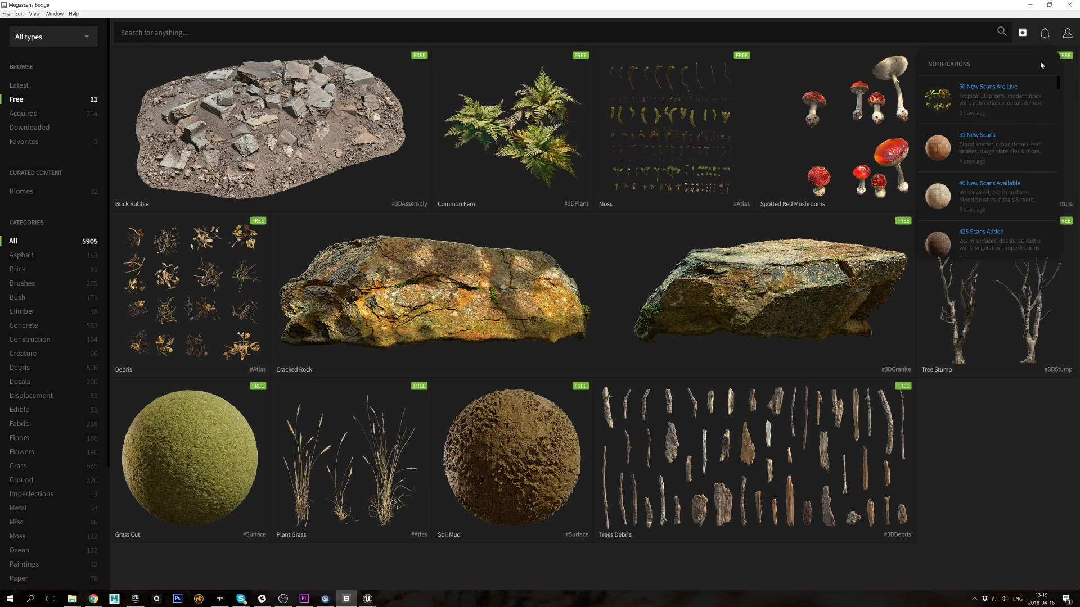
pyautogui.click(1066, 35)
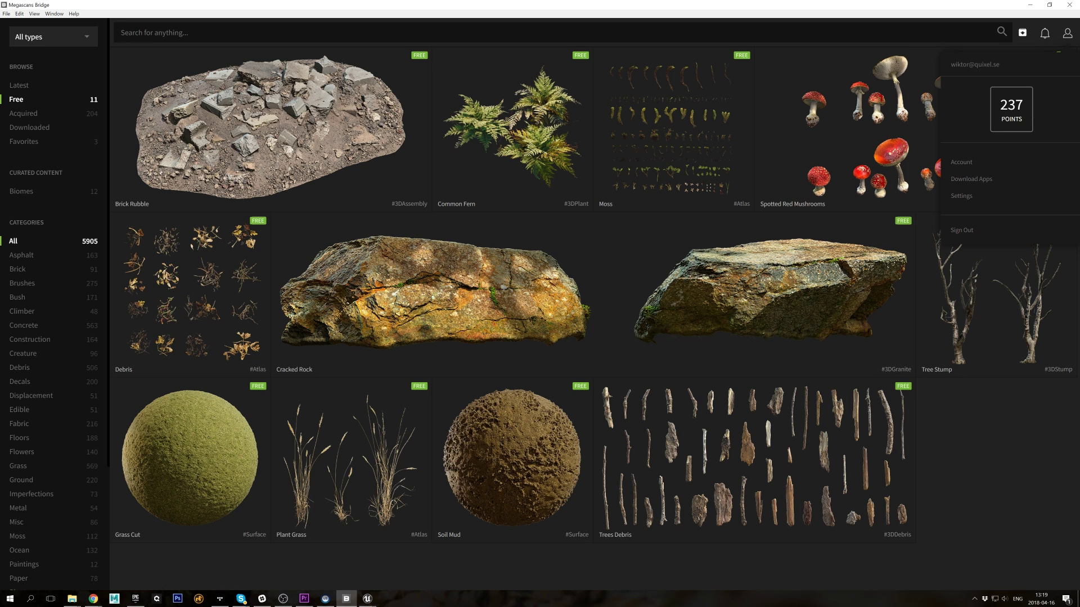
pyautogui.click(1065, 37)
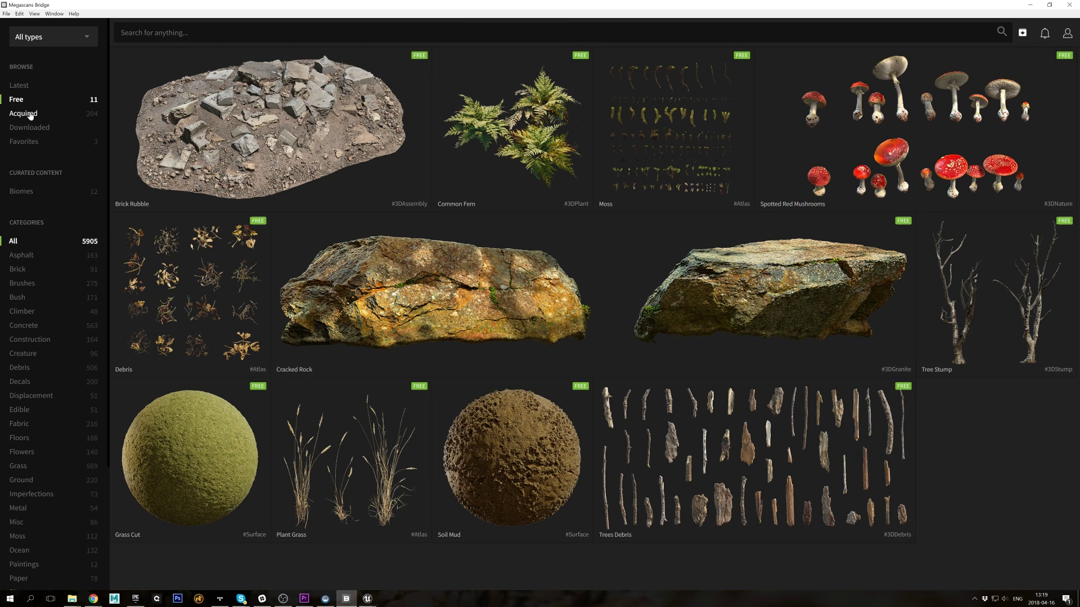
# Browse the acquired assets and view the downloaded assets collection
pyautogui.click(25, 113)
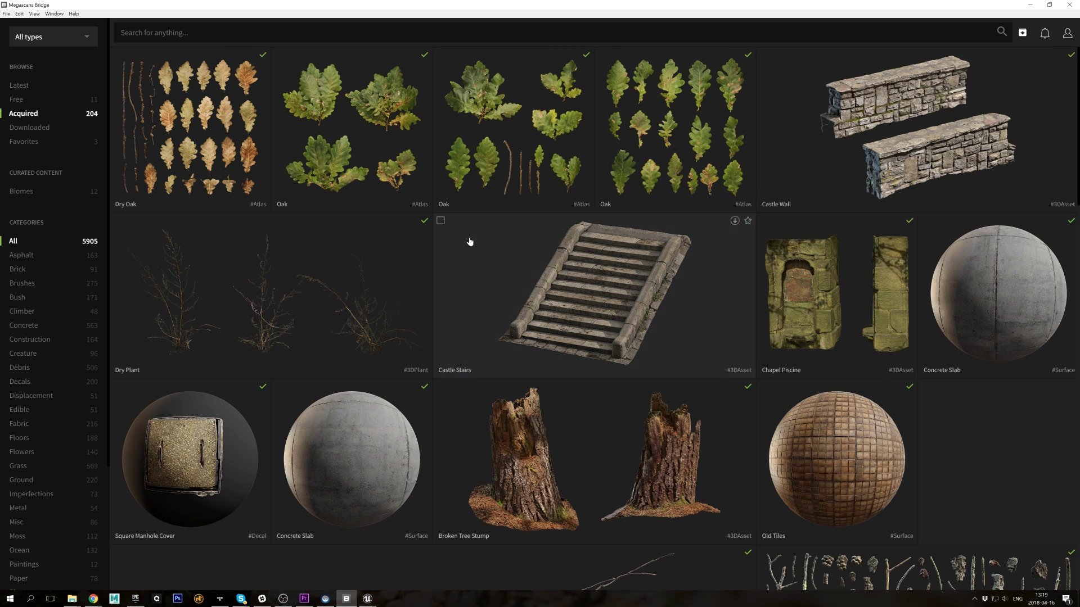
pyautogui.scroll(-5, 242, 332)
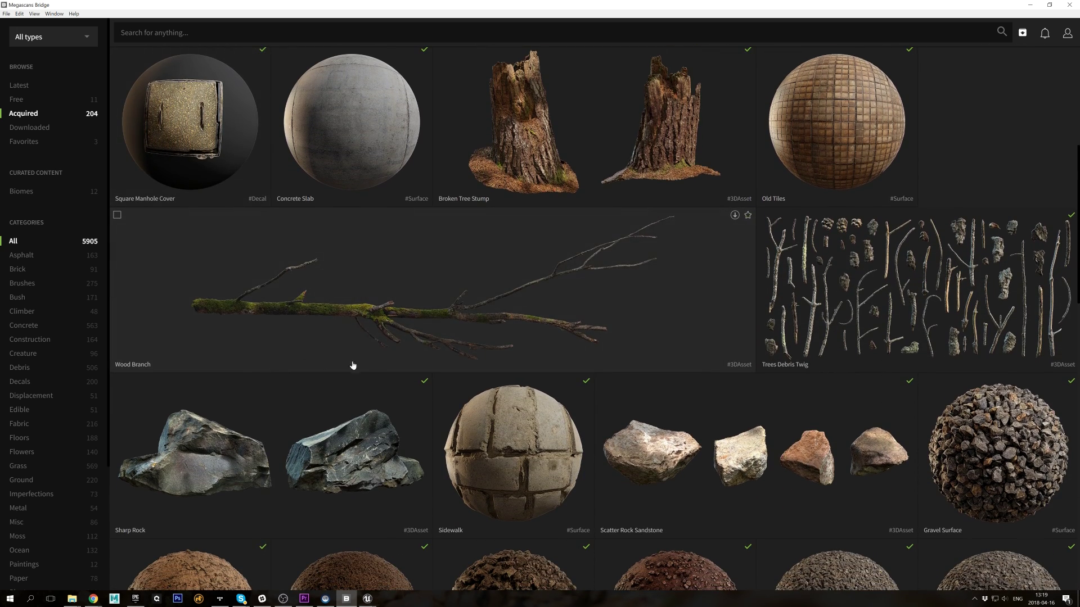
pyautogui.scroll(-6, 405, 366)
pyautogui.scroll(10, 445, 354)
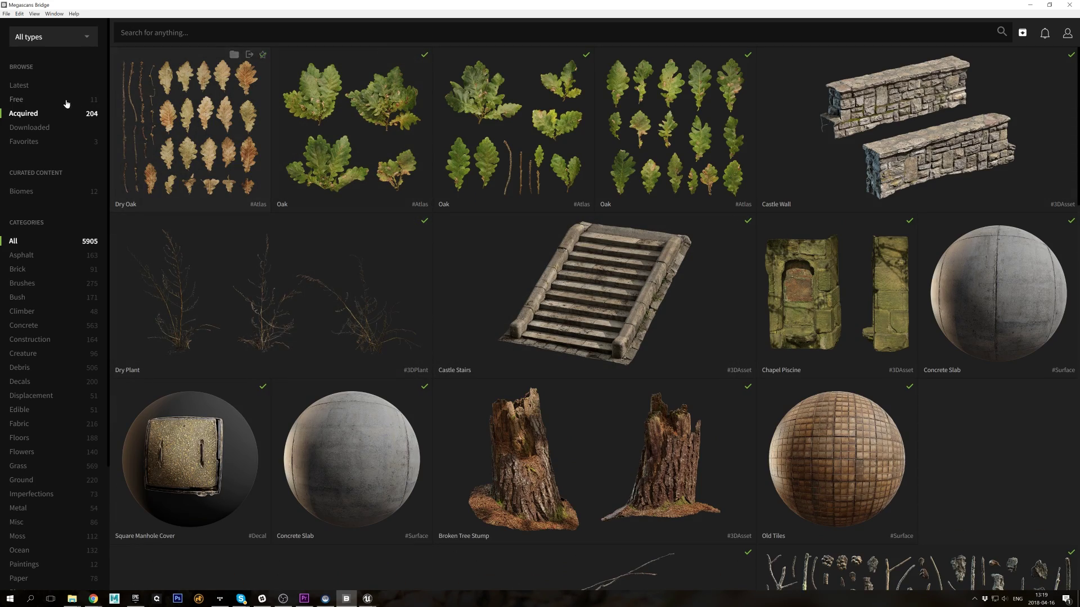
pyautogui.click(32, 129)
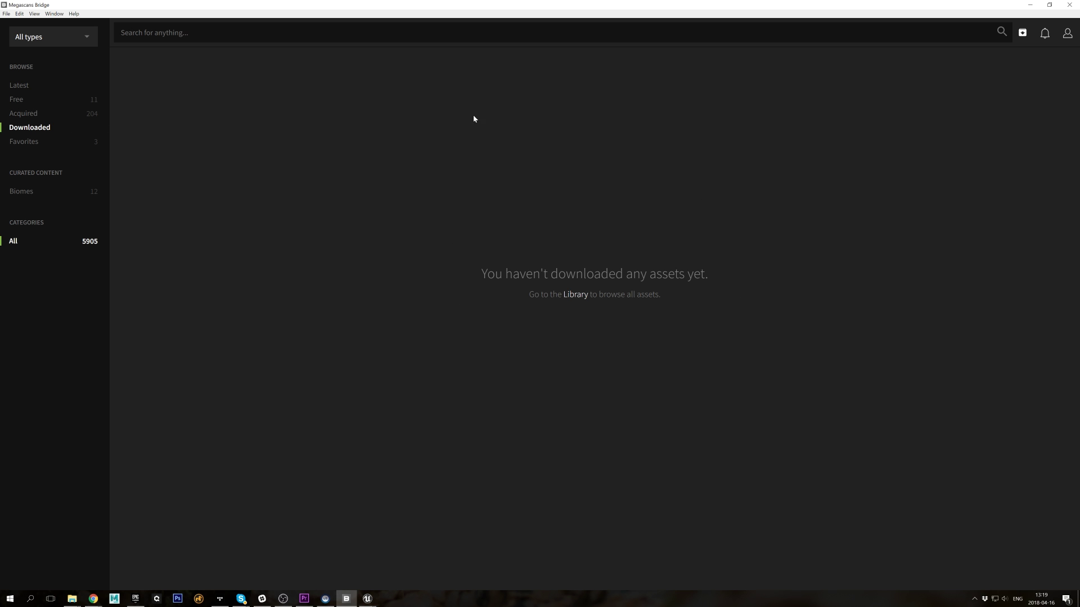
# Set the Megascans Library path to E:\Megascans Directory New, save the settings, and look through the downloaded assets
pyautogui.click(20, 14)
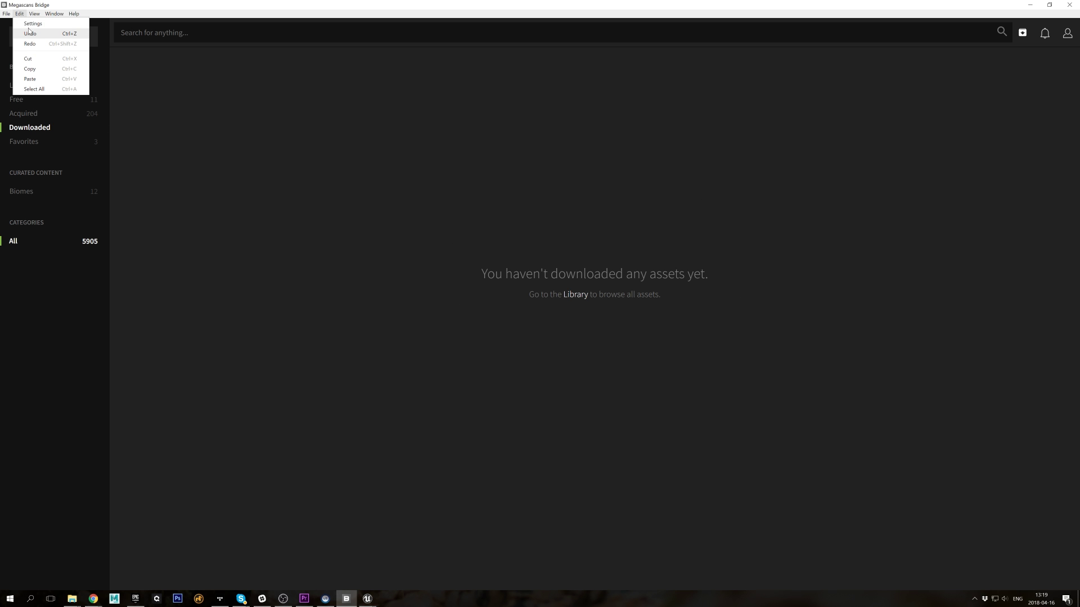
pyautogui.click(29, 28)
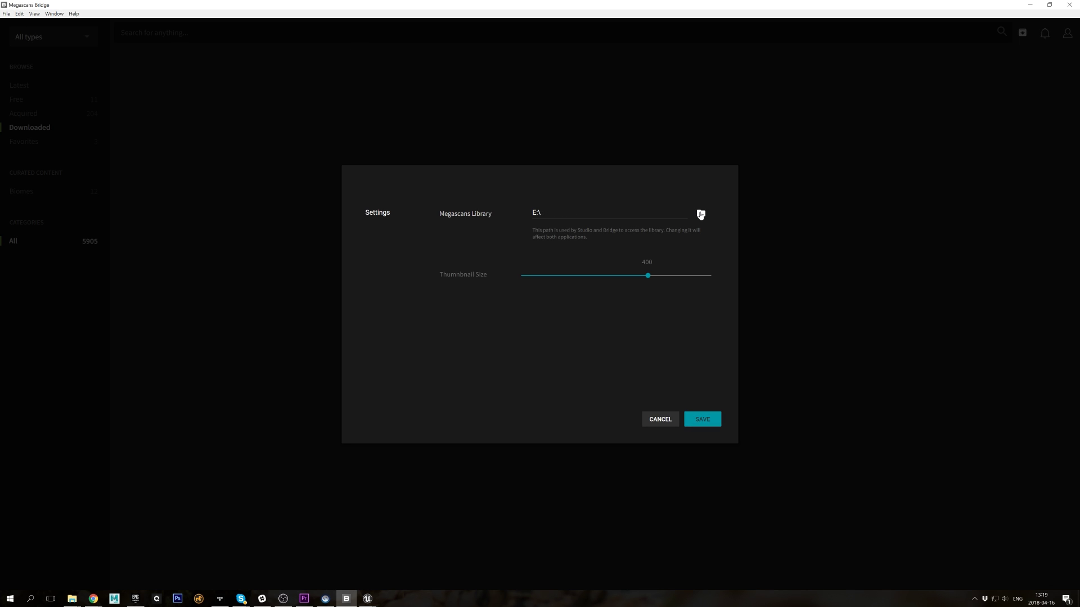
pyautogui.click(701, 214)
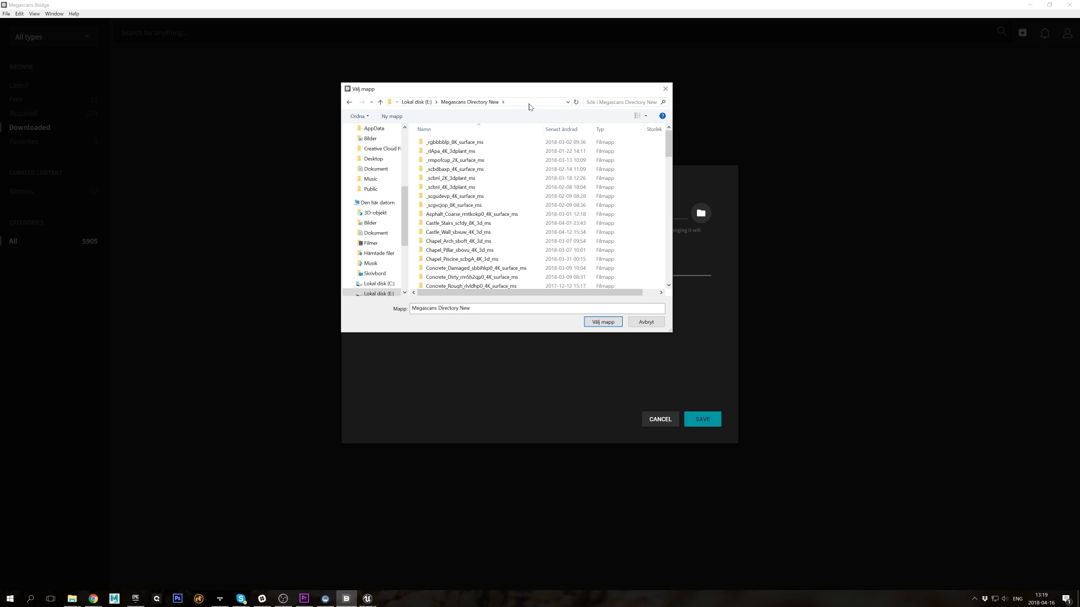
pyautogui.click(529, 107)
pyautogui.click(601, 323)
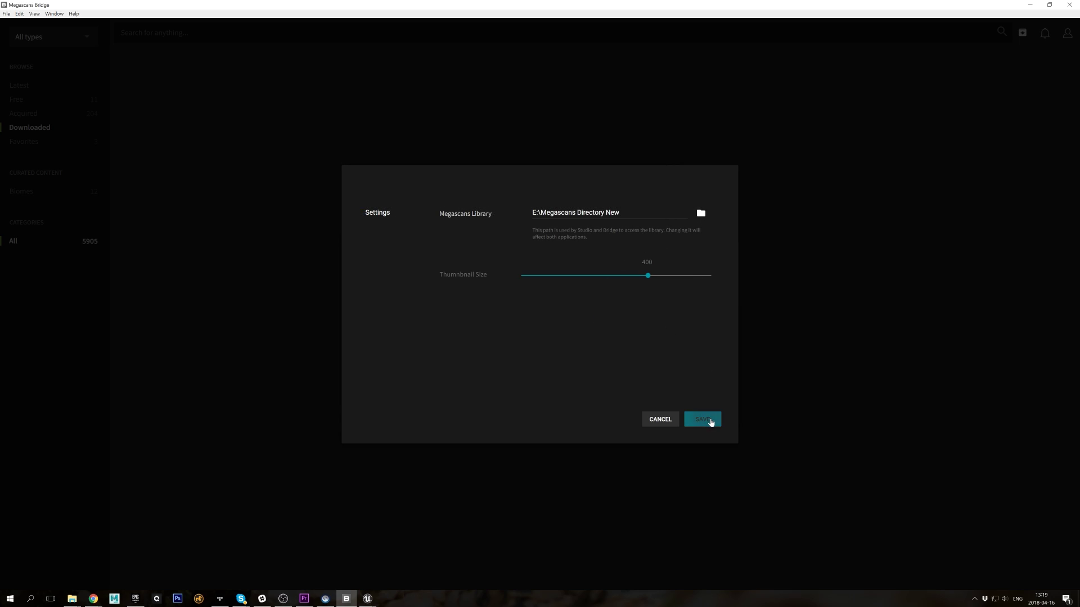
pyautogui.click(710, 420)
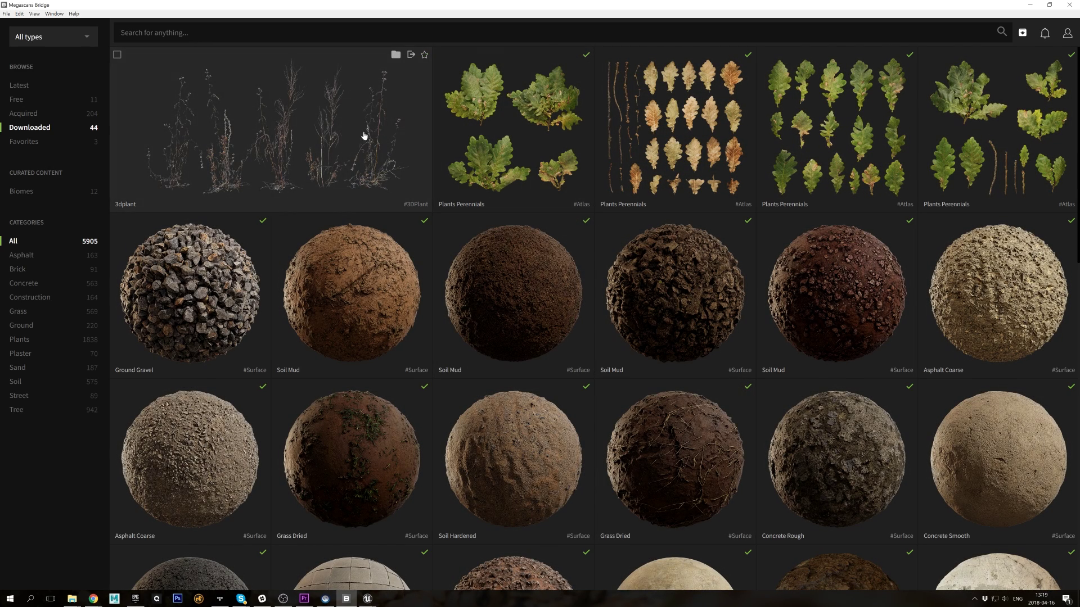
pyautogui.scroll(-10, 363, 145)
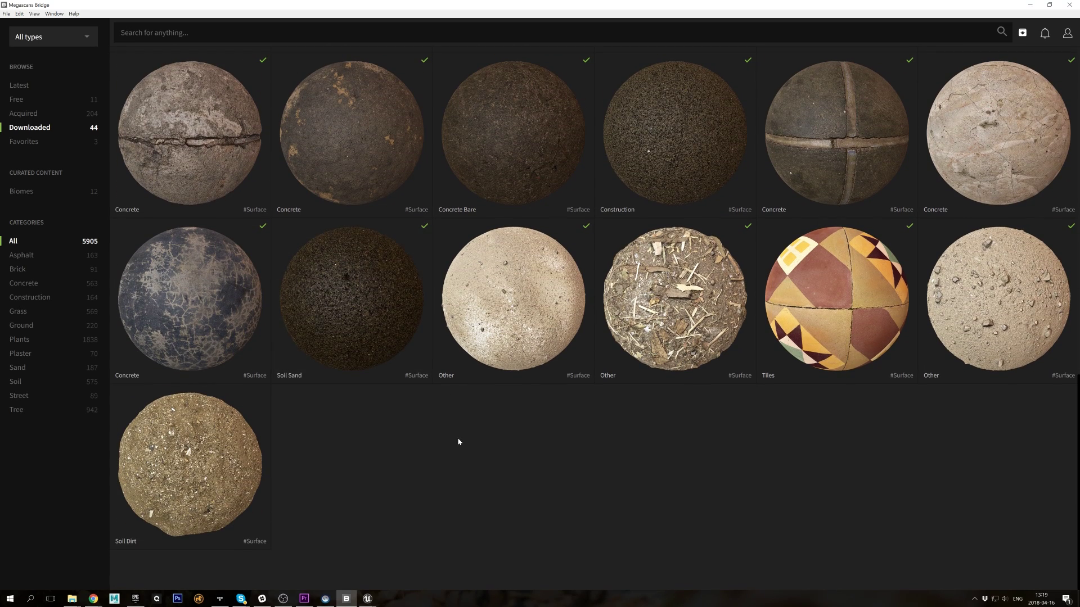
# Increase the thumbnail size in the settings and save the change
pyautogui.click(20, 14)
pyautogui.click(40, 25)
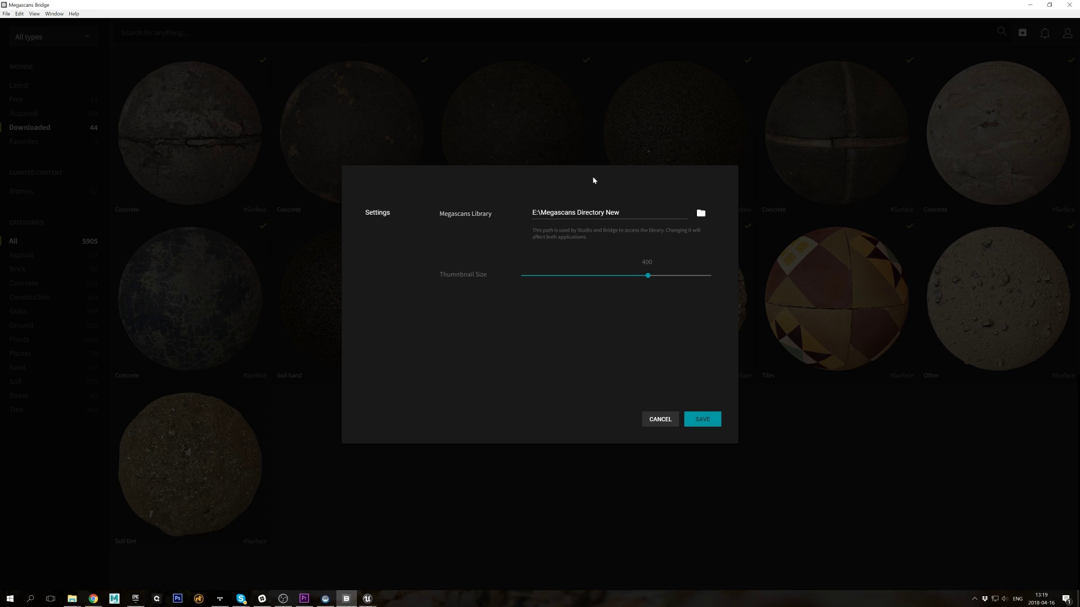
pyautogui.moveTo(631, 278); pyautogui.dragTo(711, 277)
pyautogui.click(702, 418)
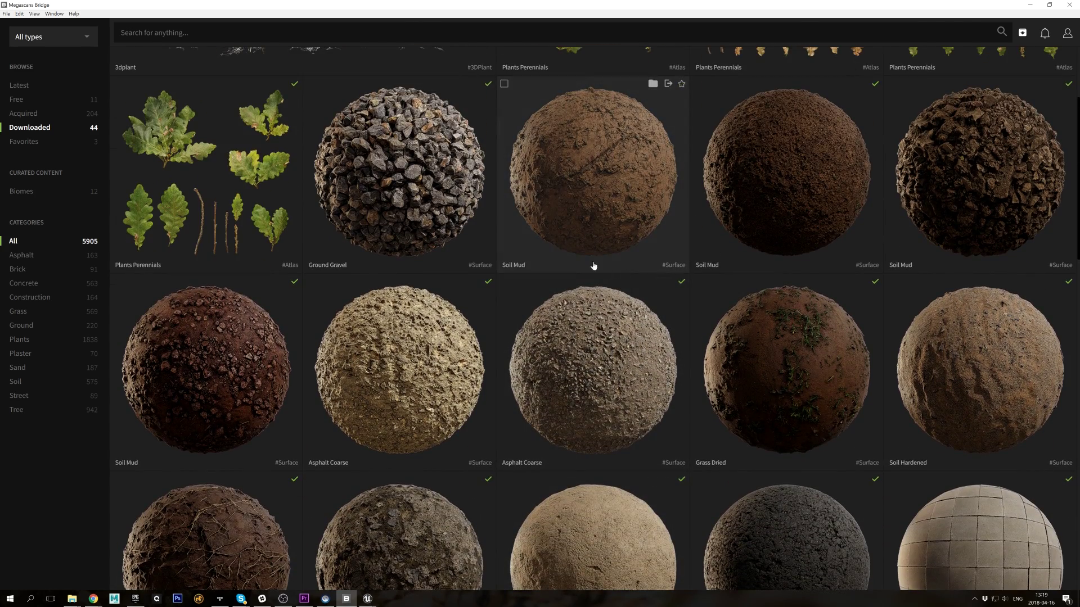
# Filter the latest assets to the 3D type and search them for "plant"
pyautogui.click(19, 85)
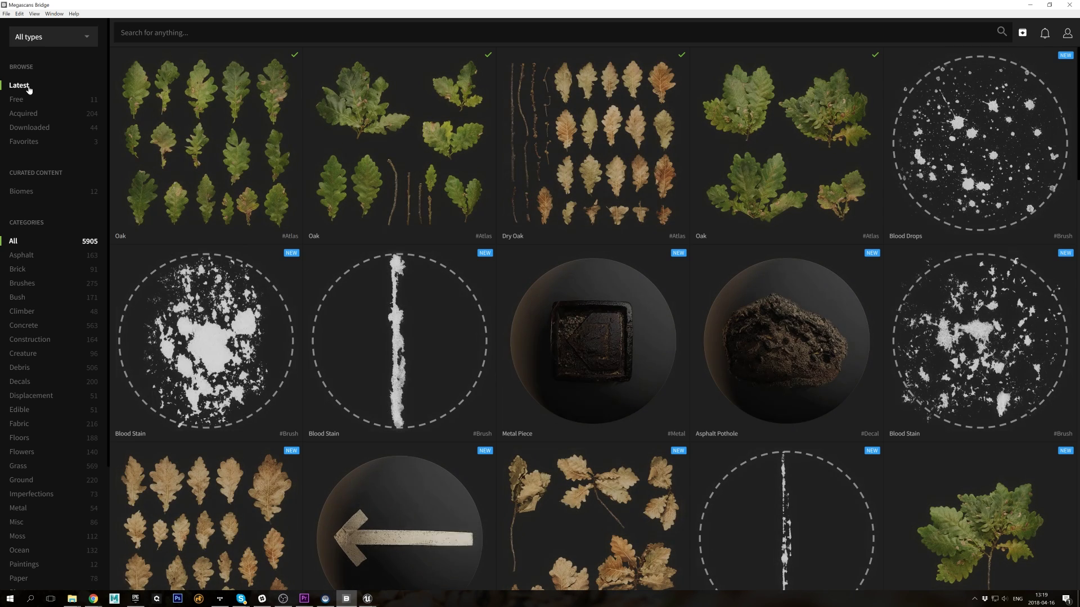
pyautogui.click(68, 37)
pyautogui.click(26, 78)
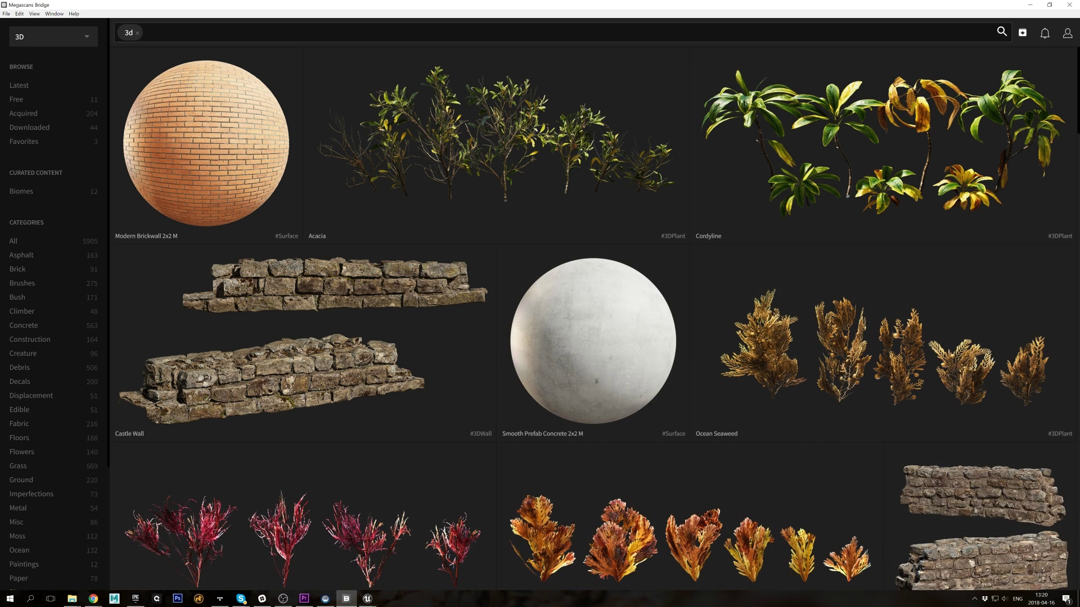
pyautogui.write('plant')
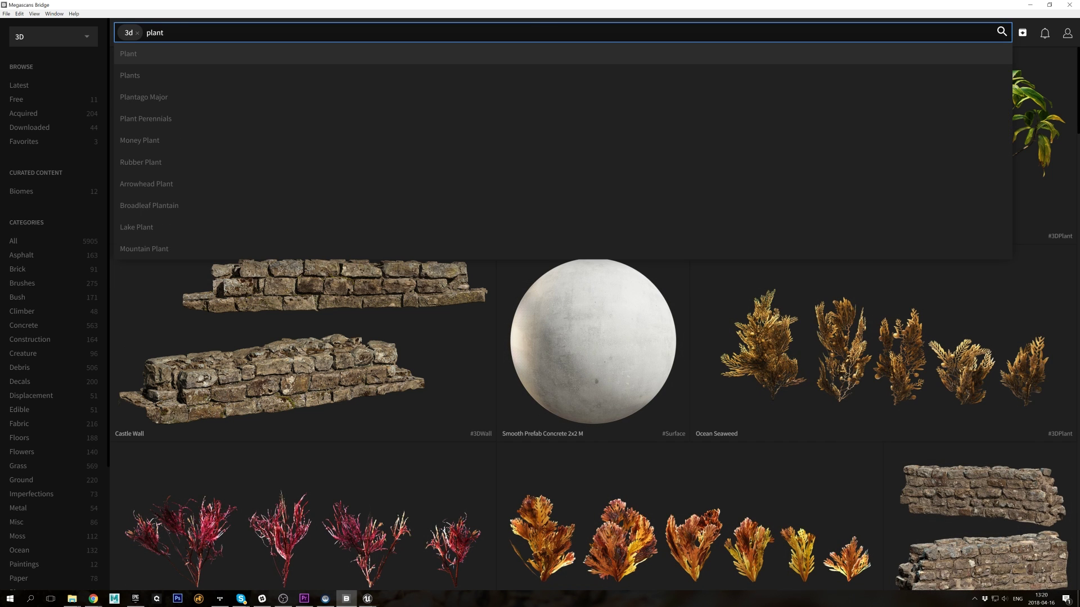
pyautogui.press('Return')
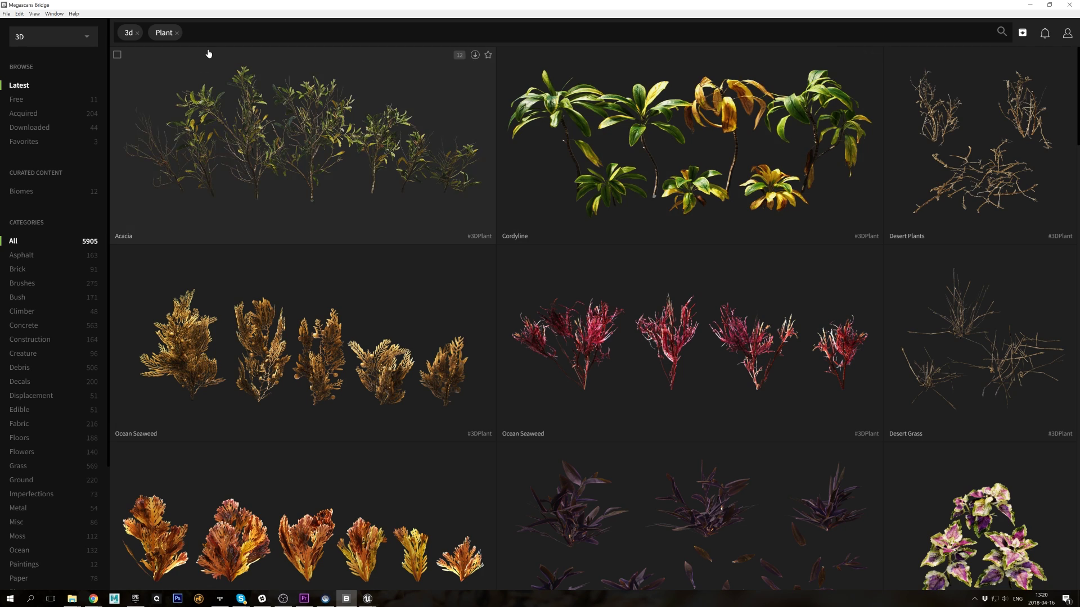
# Find the Dry Plant Set among the 3D plant assets and open its details
pyautogui.scroll(-12, 397, 294)
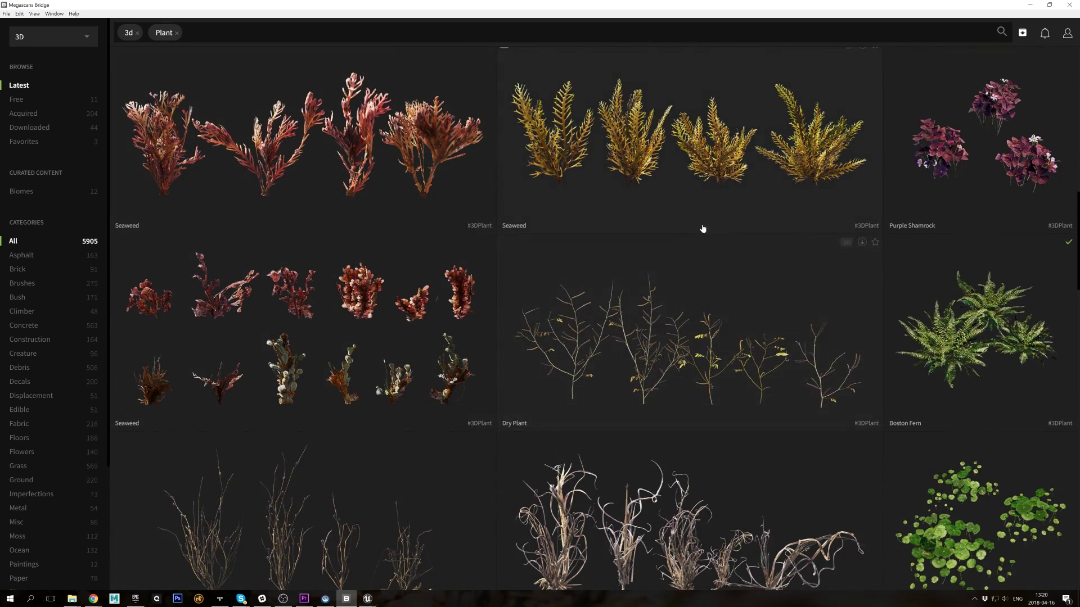
pyautogui.scroll(-10, 678, 227)
pyautogui.scroll(-5, 749, 305)
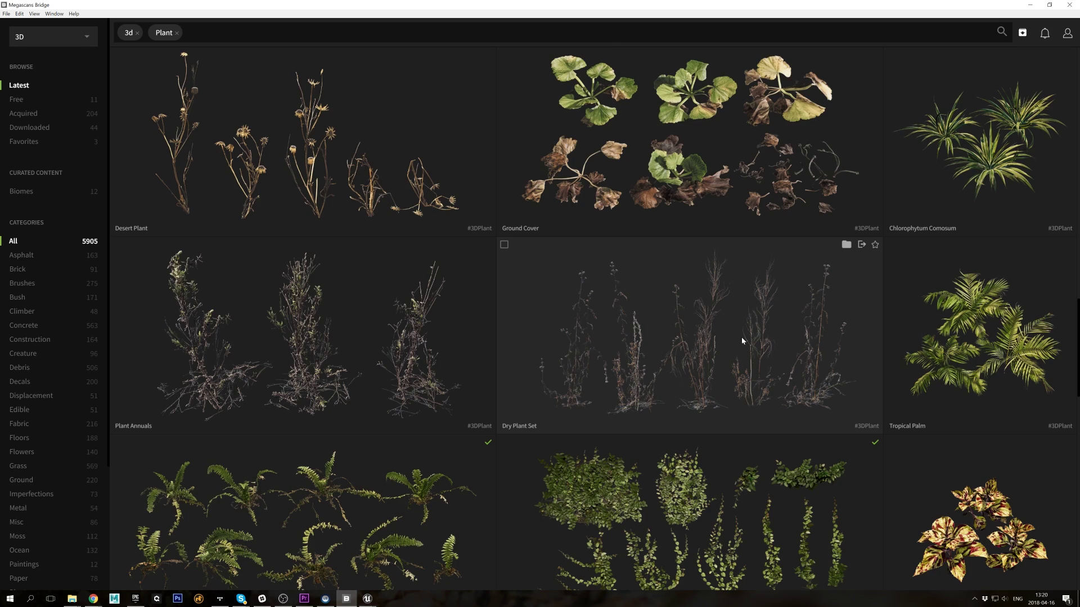
pyautogui.click(741, 341)
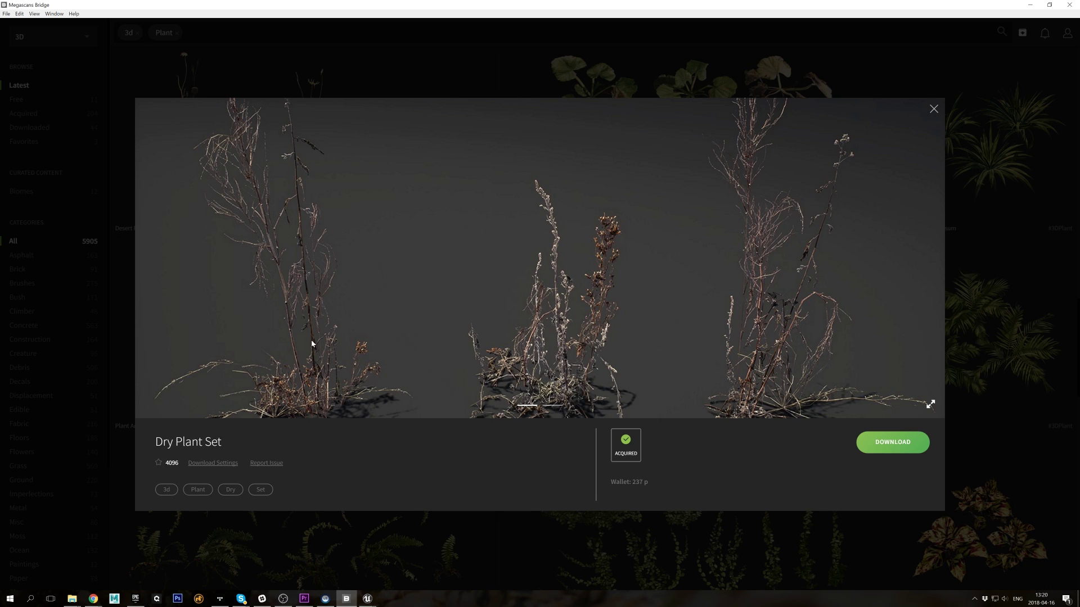
# Review the Dry Plant Set's download settings, download the asset, and check its progress in the downloads list
pyautogui.click(227, 467)
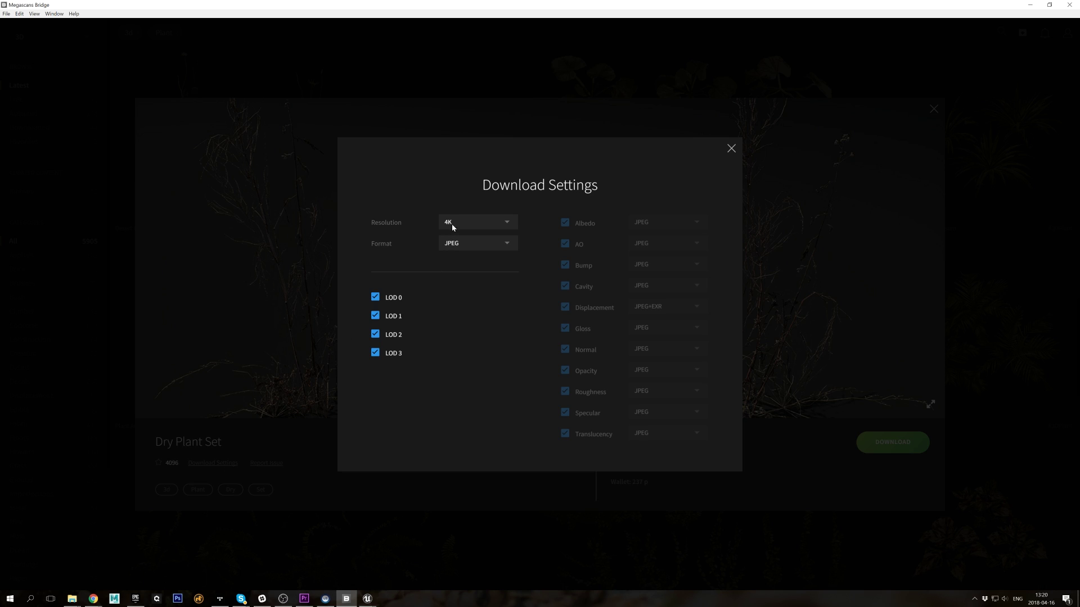
pyautogui.click(731, 148)
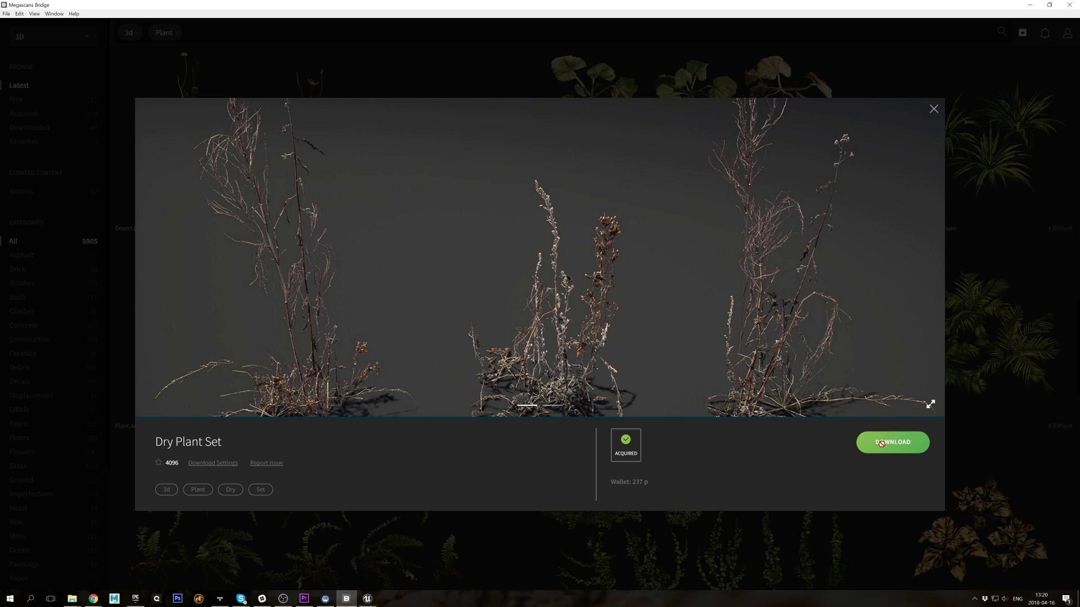
pyautogui.click(933, 111)
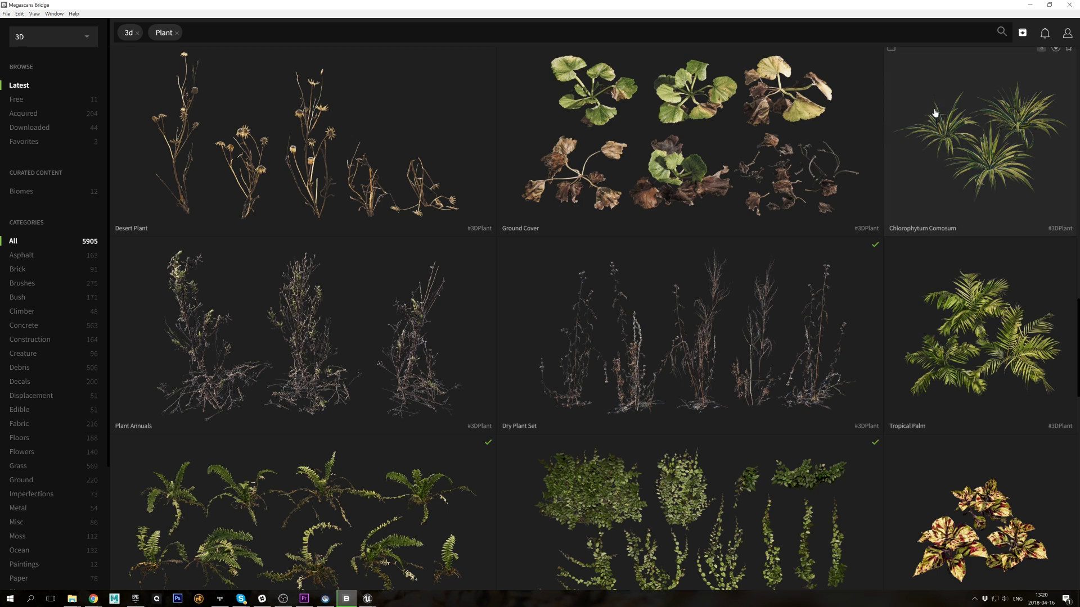
pyautogui.click(1022, 33)
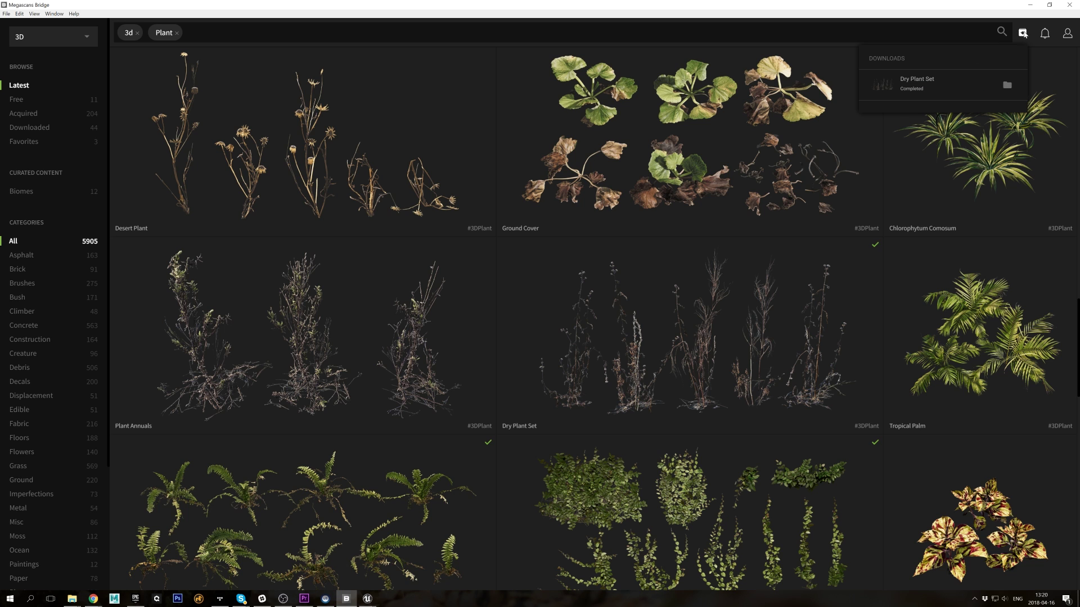
pyautogui.click(1024, 33)
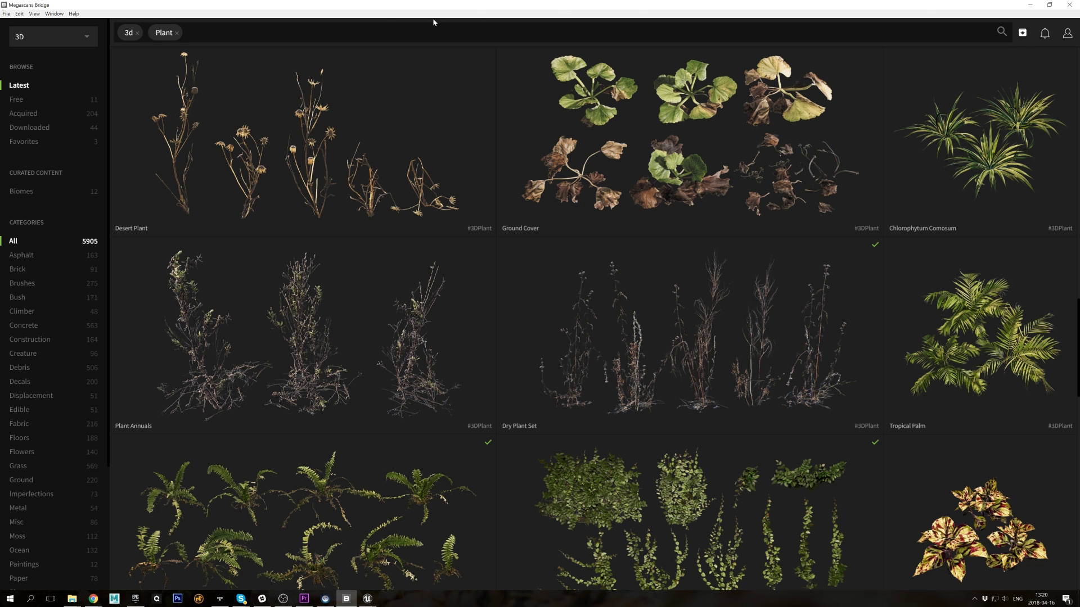
# Replace the plant search term with "scatter" and look through the 3D results as far as the Scatter Rock asset
pyautogui.click(176, 32)
pyautogui.write('scatter')
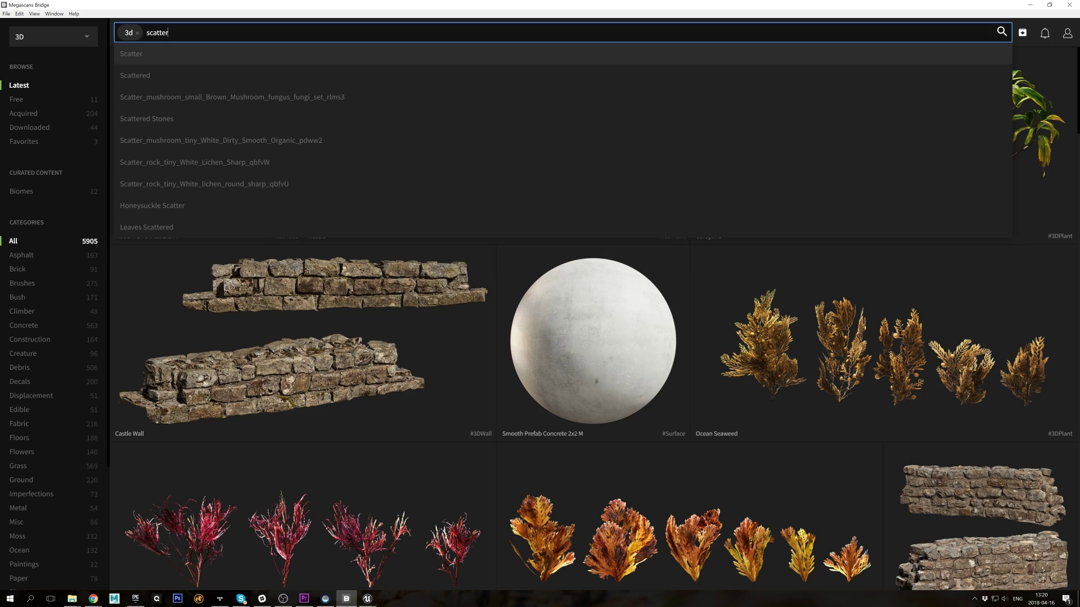
pyautogui.press('Return')
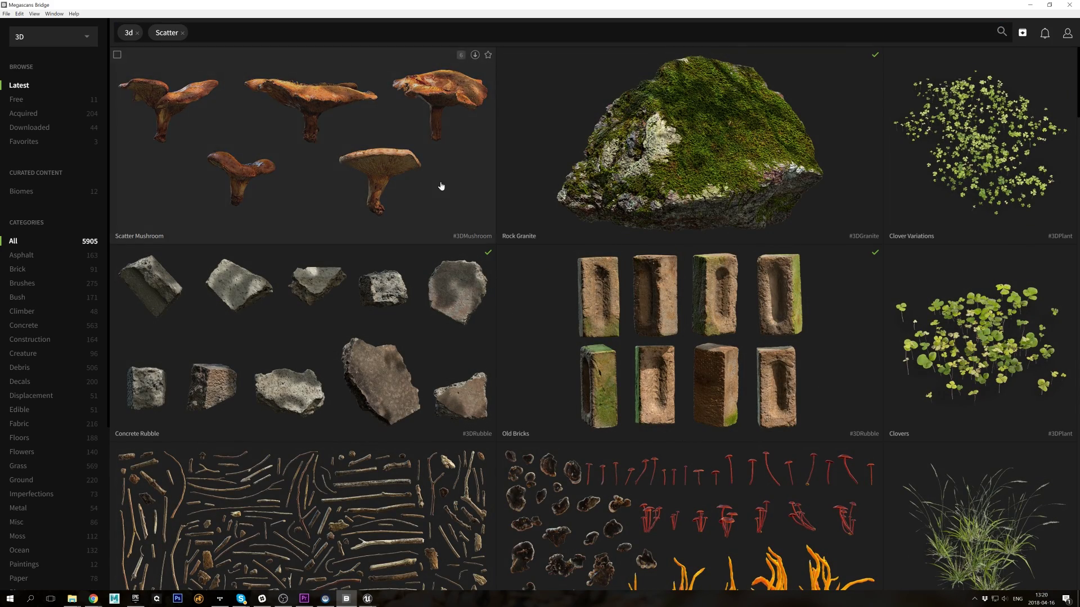
pyautogui.scroll(-10, 444, 180)
pyautogui.scroll(-13, 458, 172)
pyautogui.scroll(-13, 578, 168)
pyautogui.scroll(-3, 681, 264)
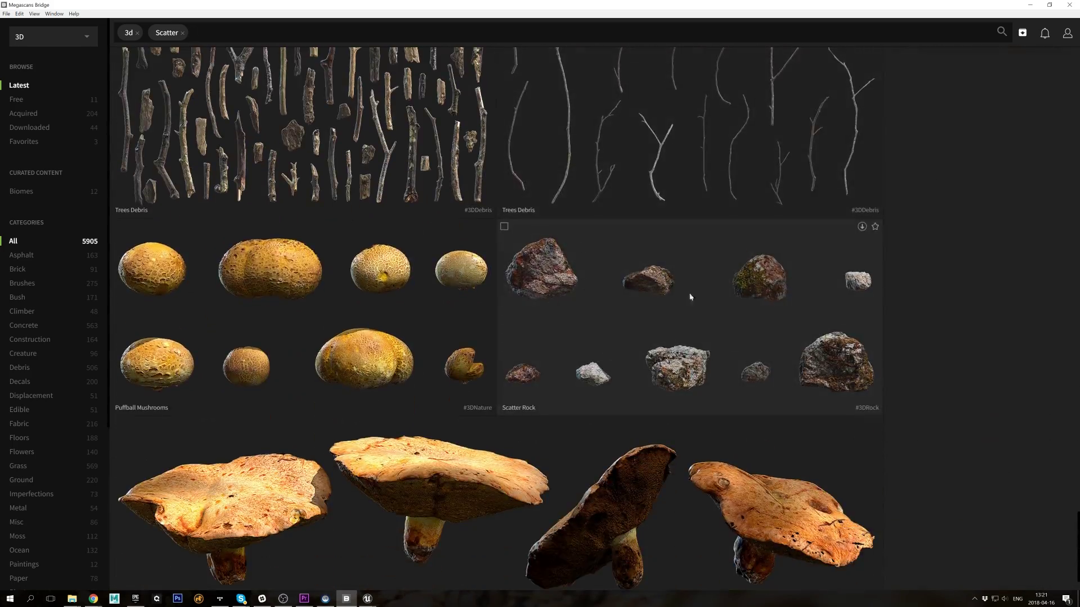
# Open the Scatter Rock asset, set its download material preset to Unreal 4, and download it
pyautogui.click(691, 296)
pyautogui.click(212, 463)
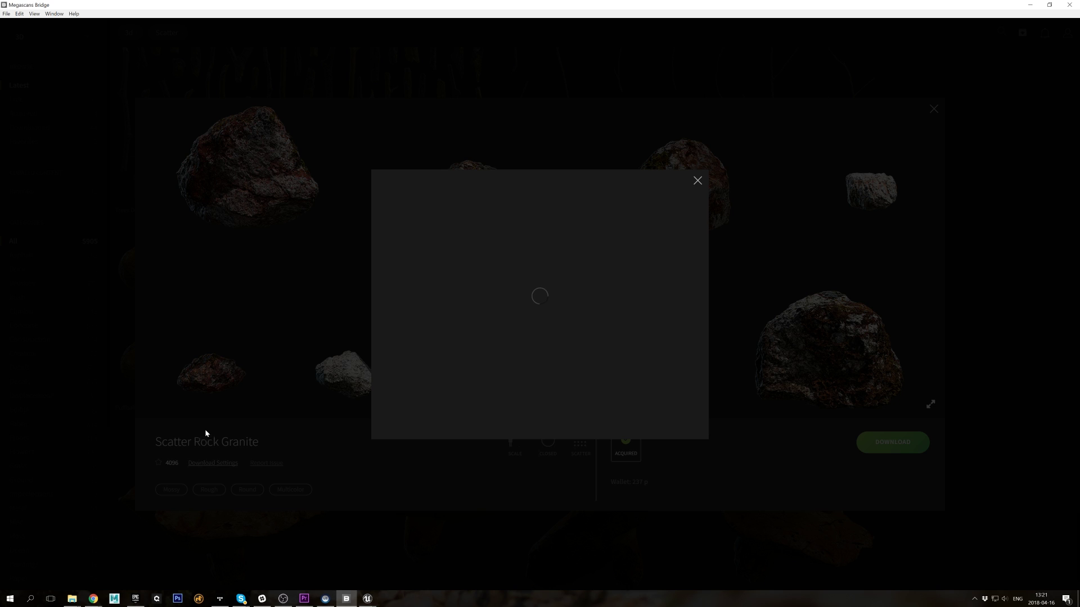
pyautogui.click(454, 253)
pyautogui.click(456, 289)
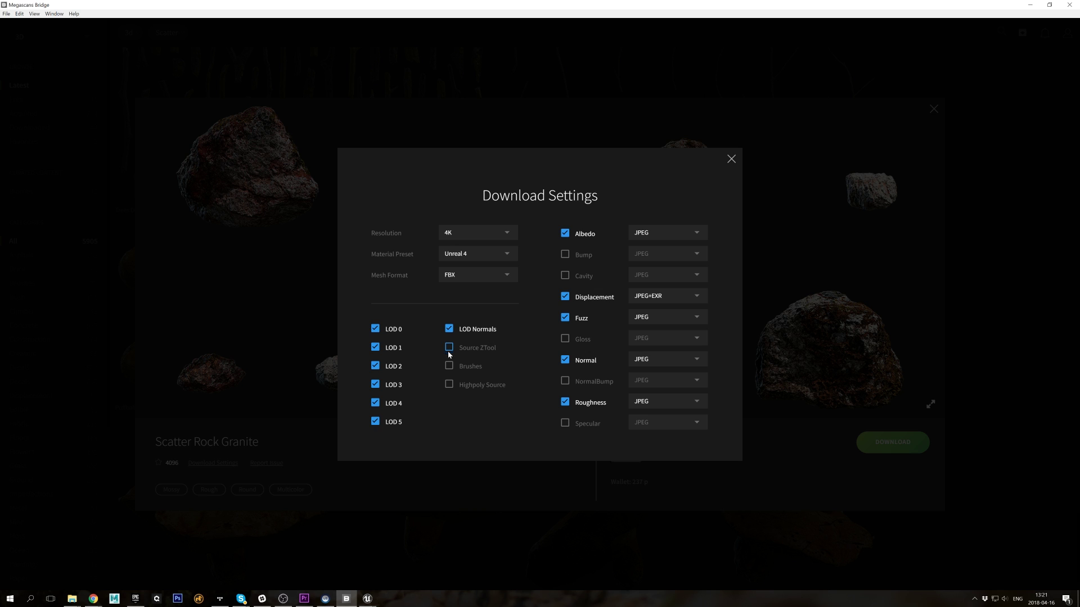
pyautogui.click(731, 159)
pyautogui.click(892, 442)
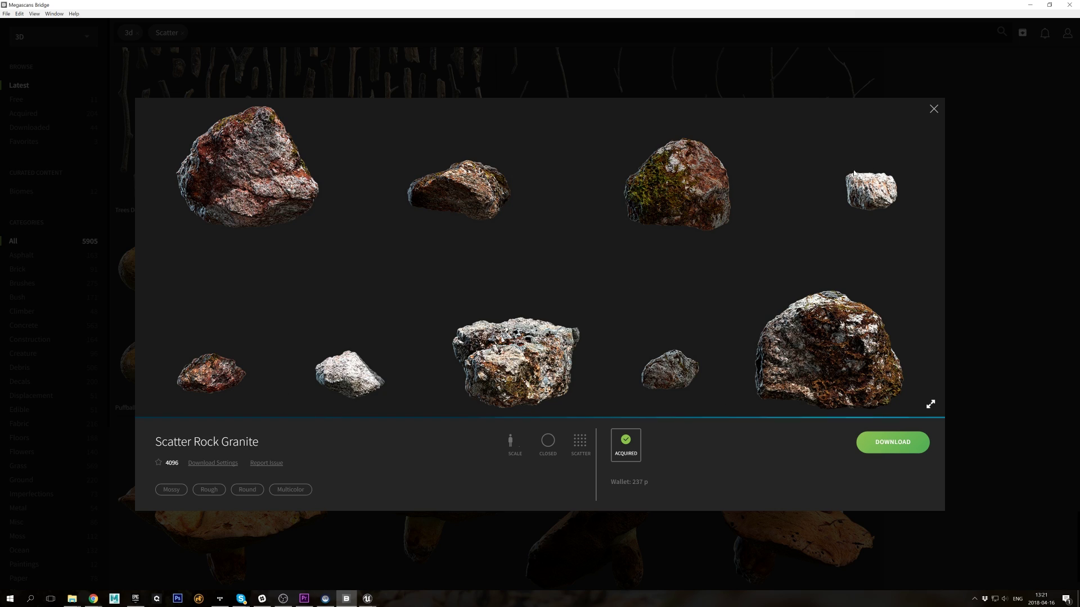
pyautogui.click(934, 109)
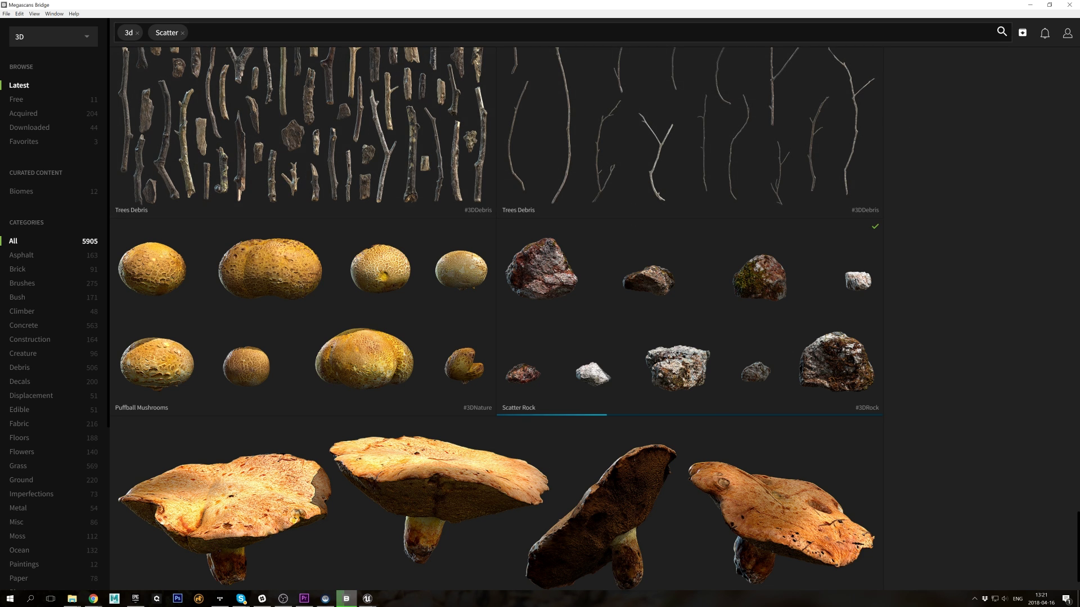
# Replace the scatter search term with "rubble" for the 3D assets
pyautogui.click(183, 33)
pyautogui.click(225, 33)
pyautogui.write('rubble')
pyautogui.press('Return')
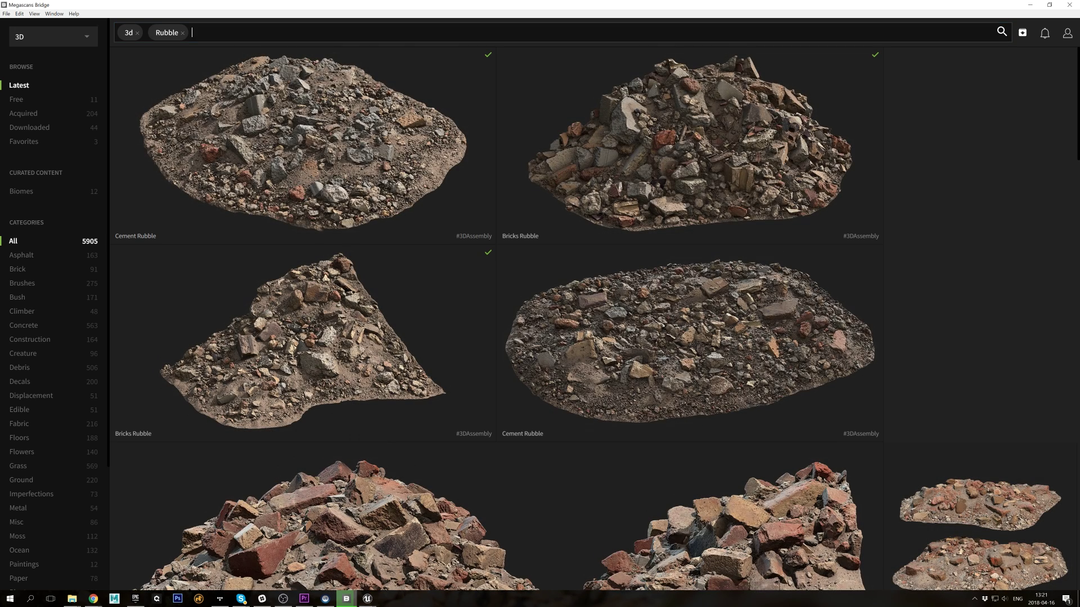
# Review the download settings of the free grey Brick Rubble assembly and mark that asset for a batch download
pyautogui.scroll(-6, 598, 187)
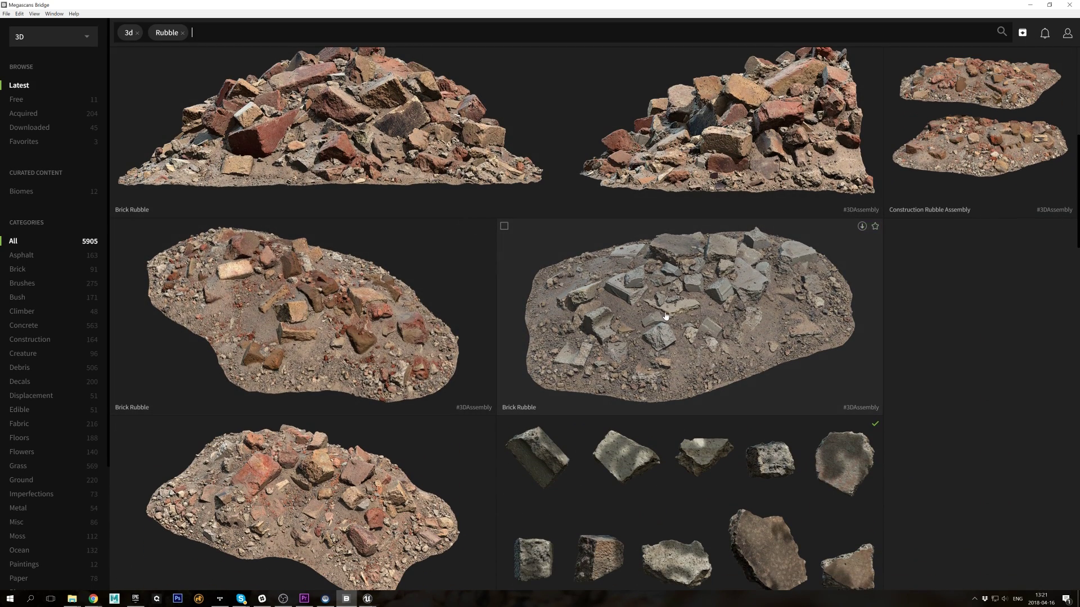
pyautogui.click(659, 307)
pyautogui.click(213, 463)
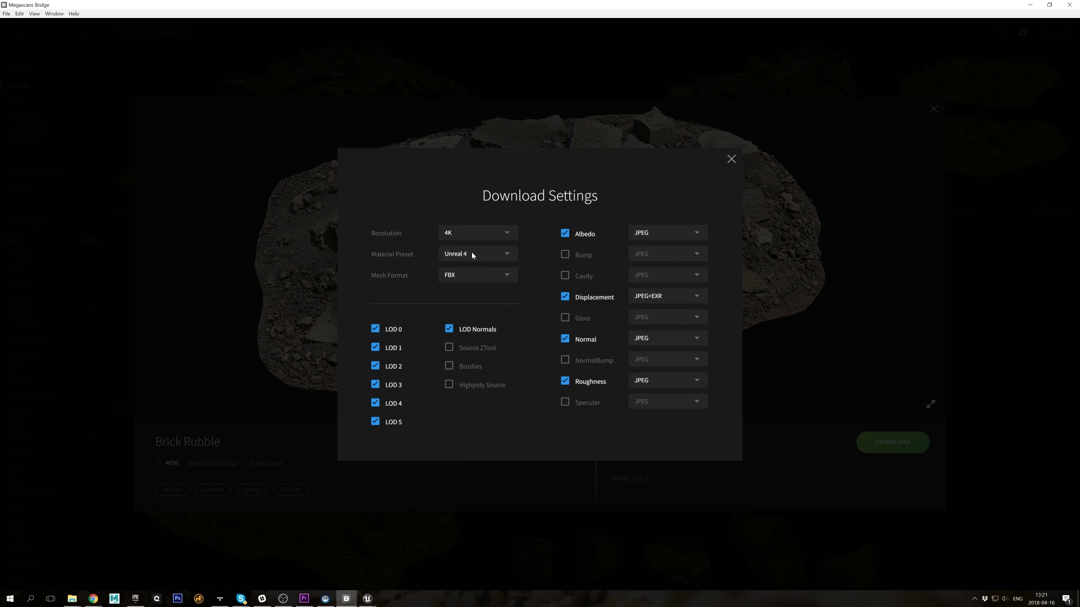
pyautogui.click(730, 160)
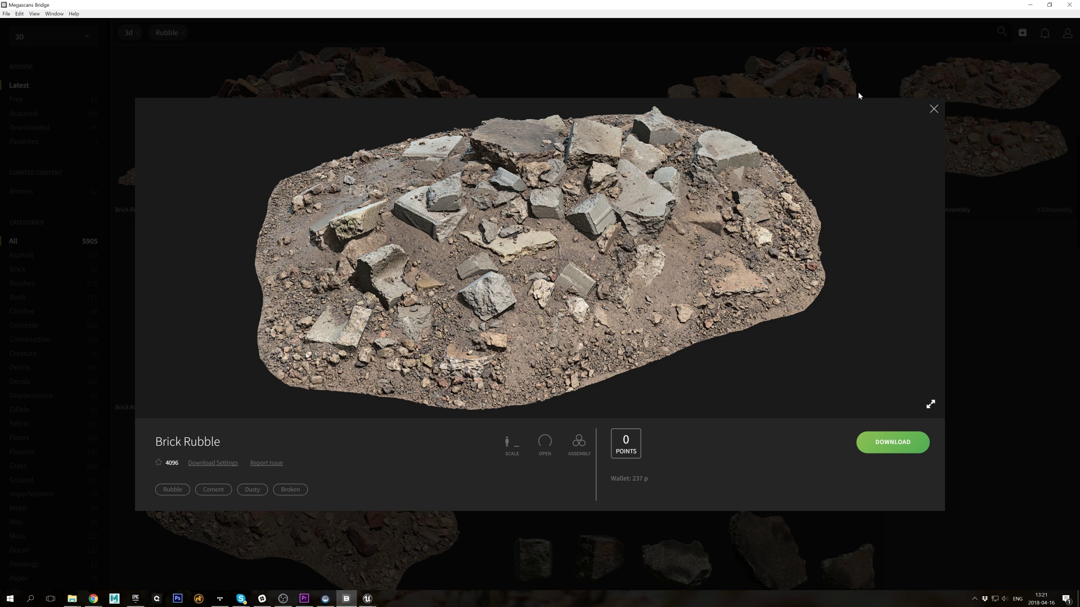
pyautogui.click(933, 110)
pyautogui.click(505, 226)
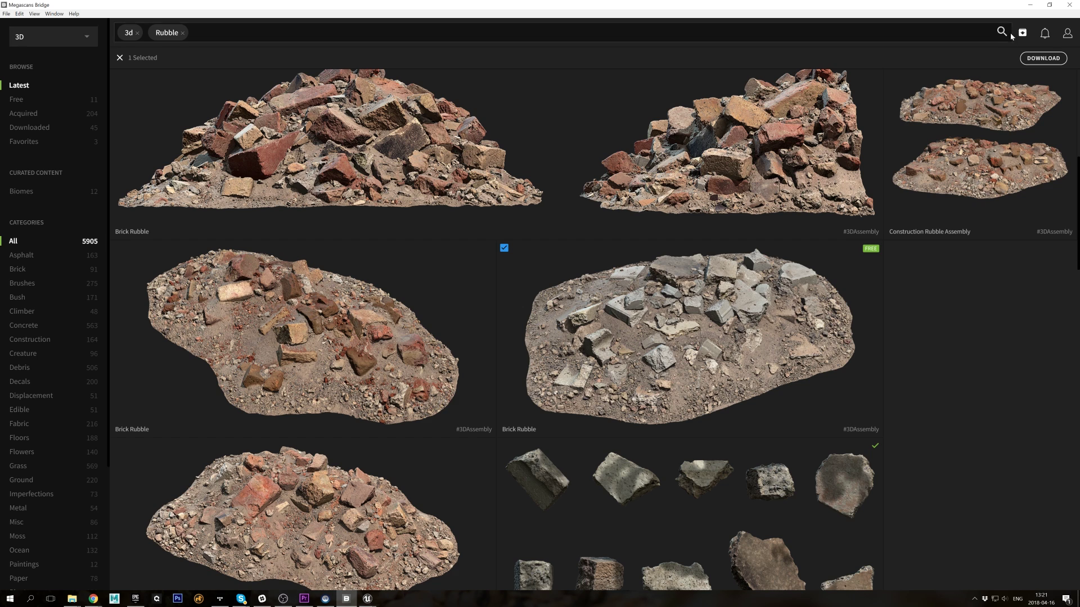
# Check the downloads list, view the Broken Cinder Blocks asset's details, and add that asset to the batch selection
pyautogui.click(1022, 33)
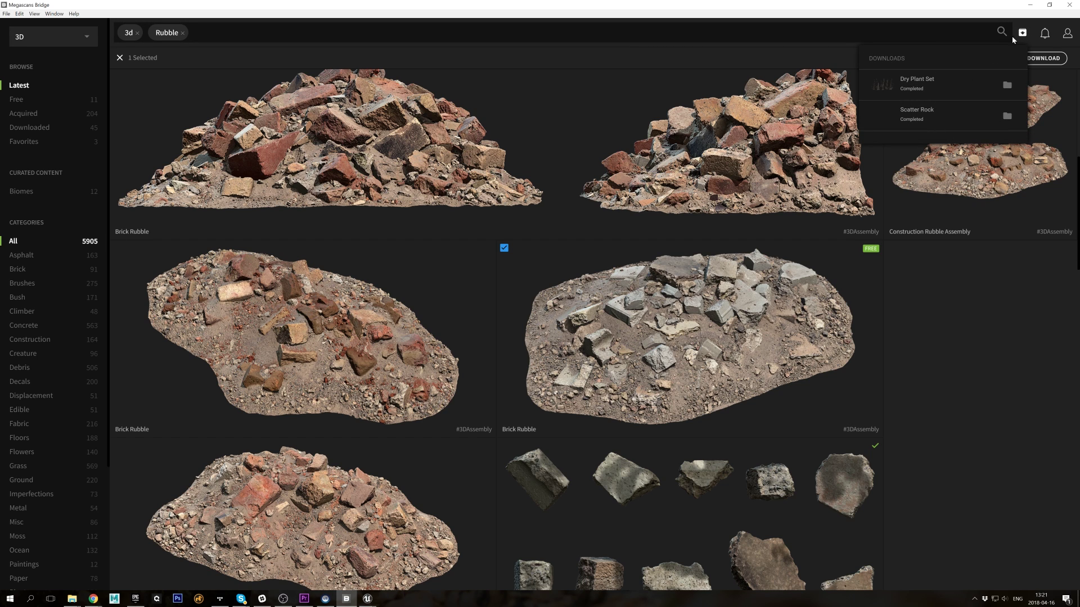
pyautogui.click(1022, 33)
pyautogui.scroll(-10, 585, 273)
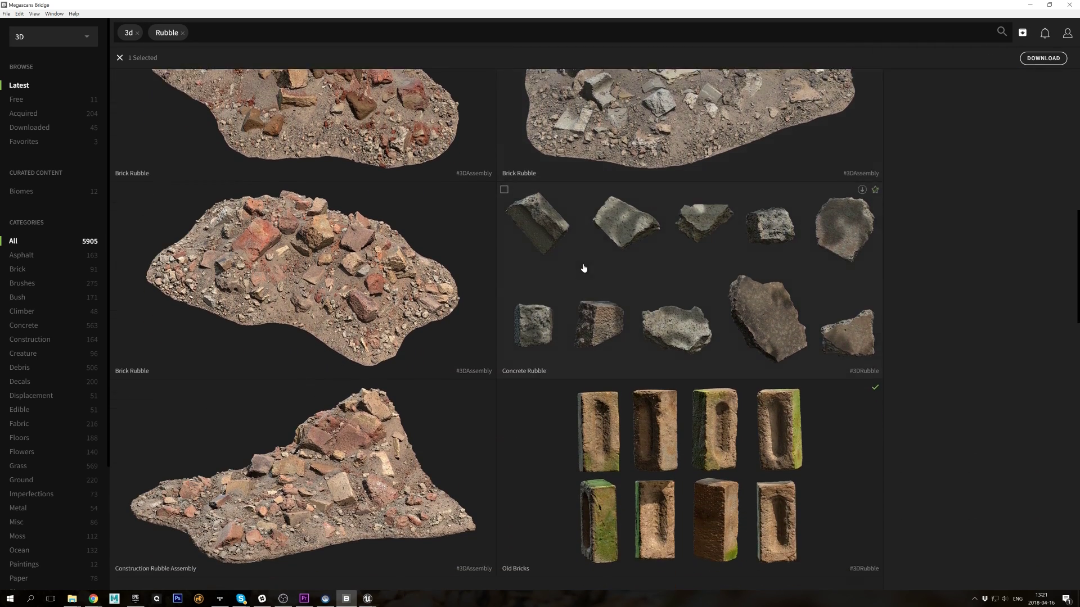
pyautogui.scroll(-2, 574, 273)
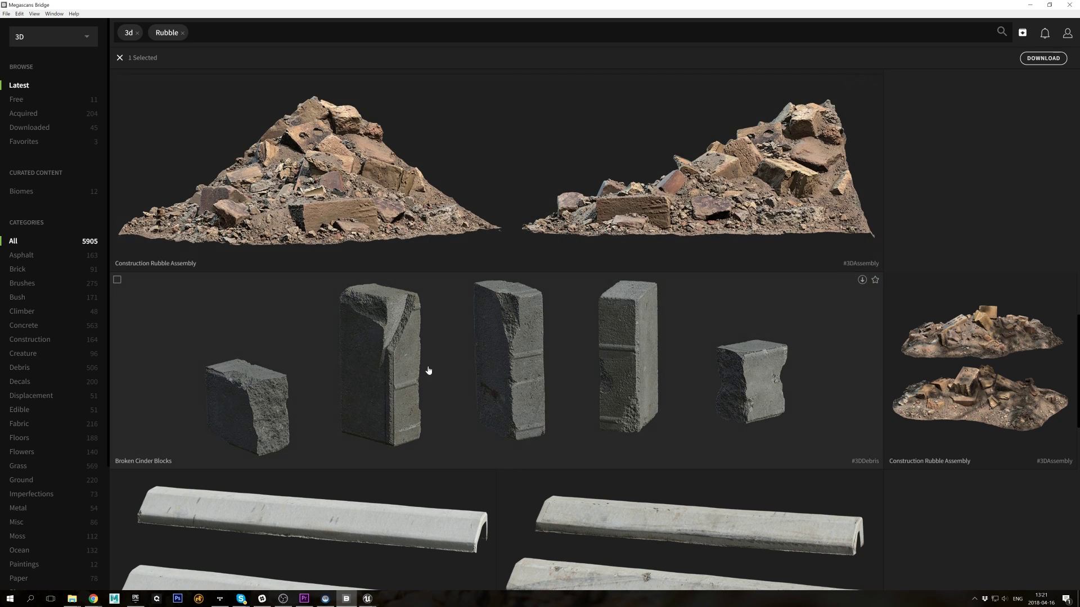
pyautogui.click(338, 350)
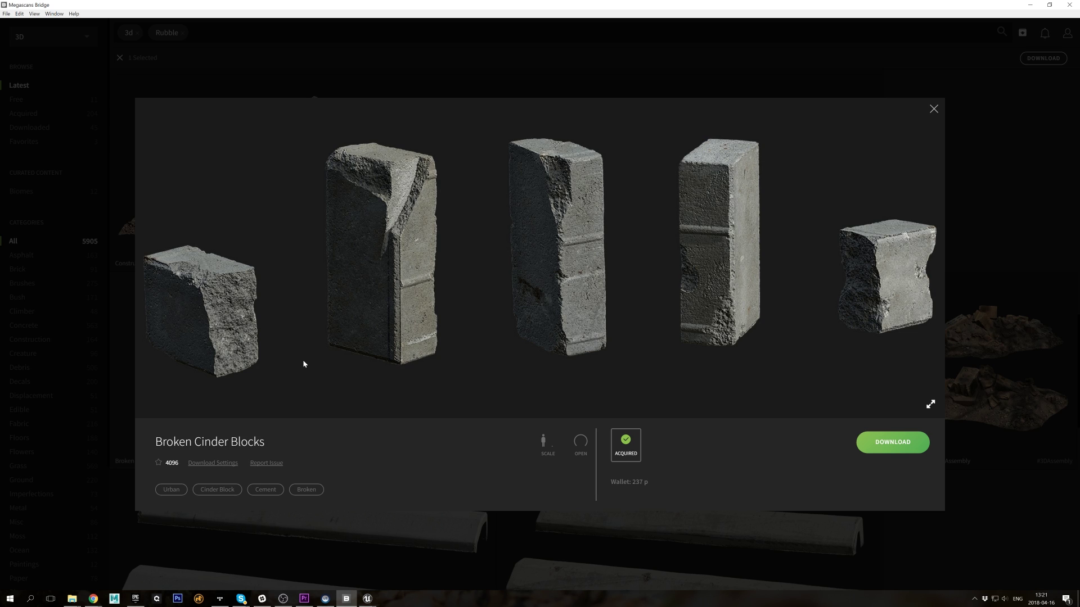
pyautogui.click(933, 109)
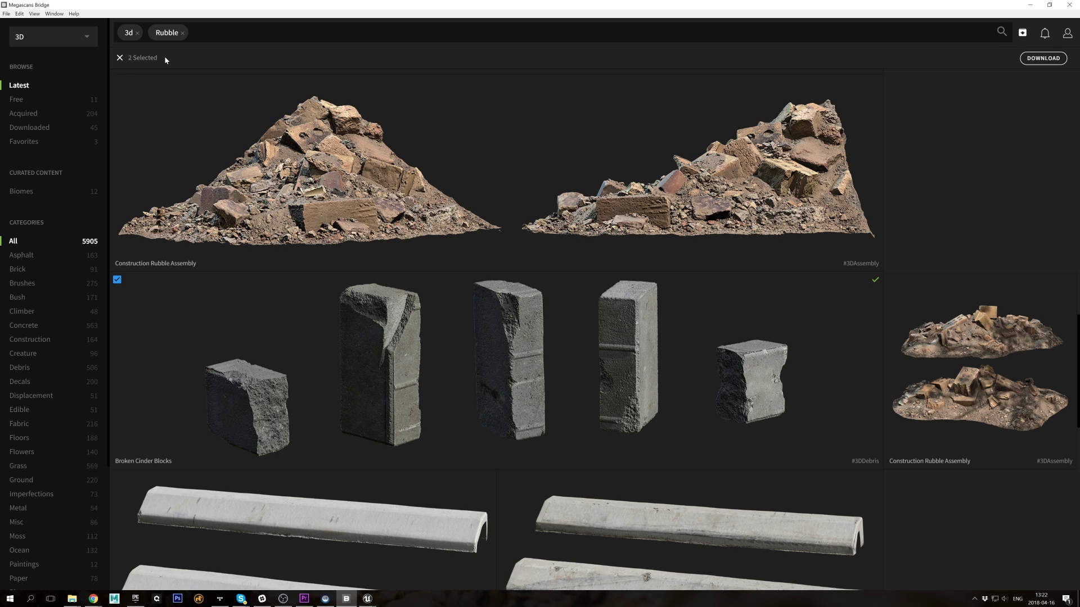
# Download the selected Brick Rubble and Broken Cinder Blocks at 4K with the Unreal 4 preset and FBX meshes, and check their progress
pyautogui.click(1042, 57)
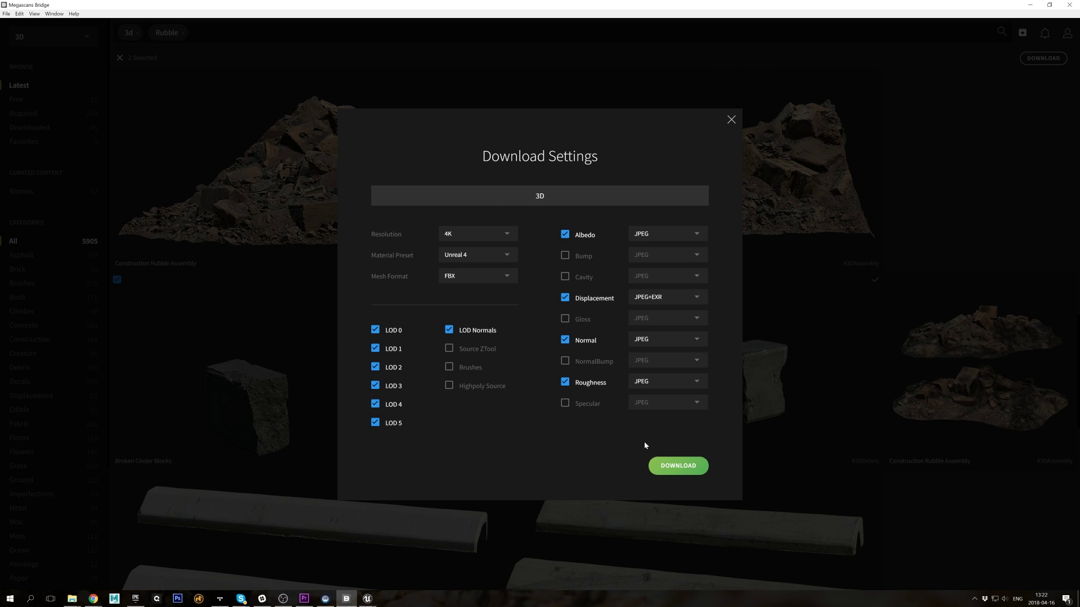
pyautogui.click(677, 465)
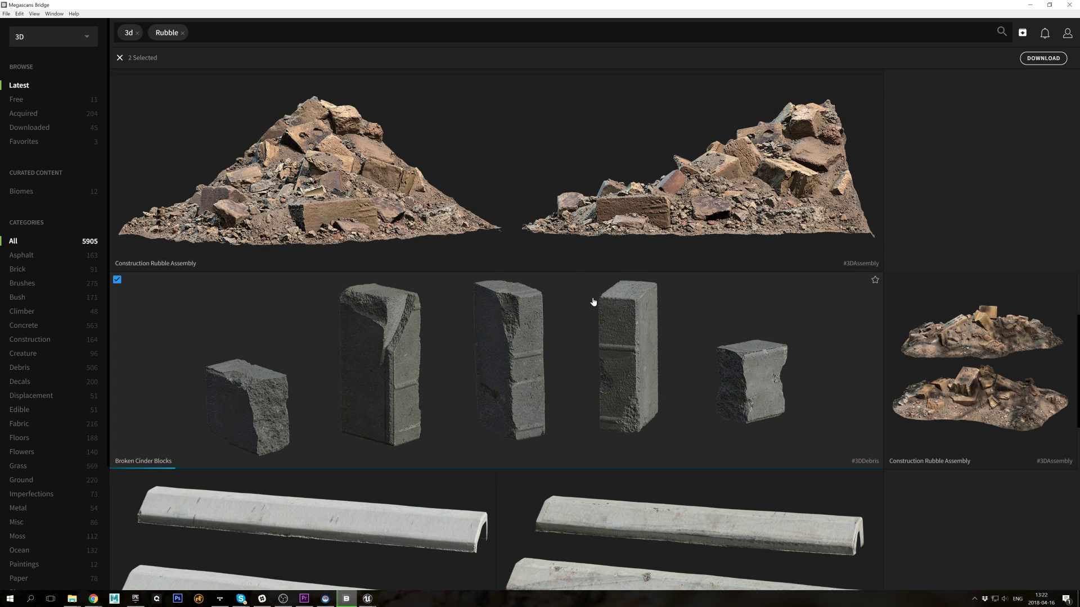
pyautogui.scroll(20, 613, 351)
pyautogui.scroll(-10, 611, 324)
pyautogui.scroll(-8, 595, 262)
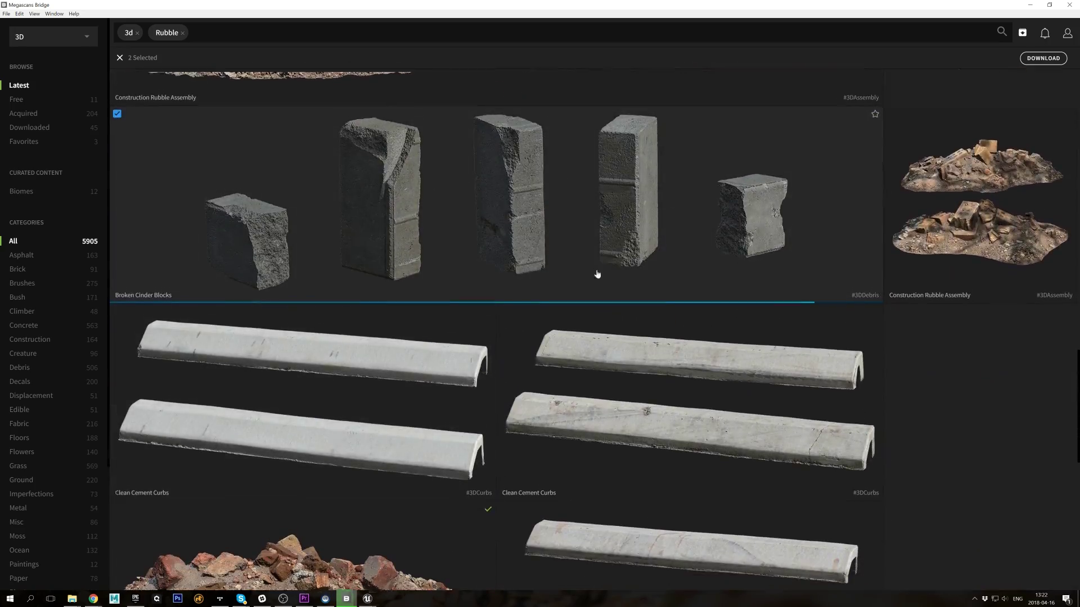
pyautogui.scroll(6, 598, 272)
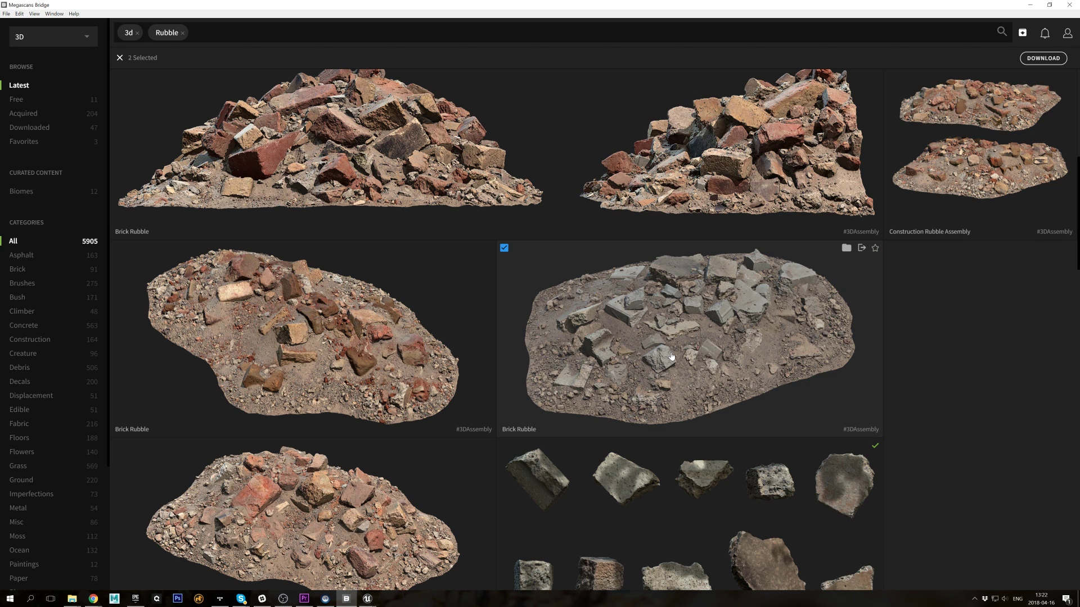
# Show the downloaded assets and select Brick Rubble, Brick Debris, Scatter Rock Granite and the 3dplant asset
pyautogui.click(23, 128)
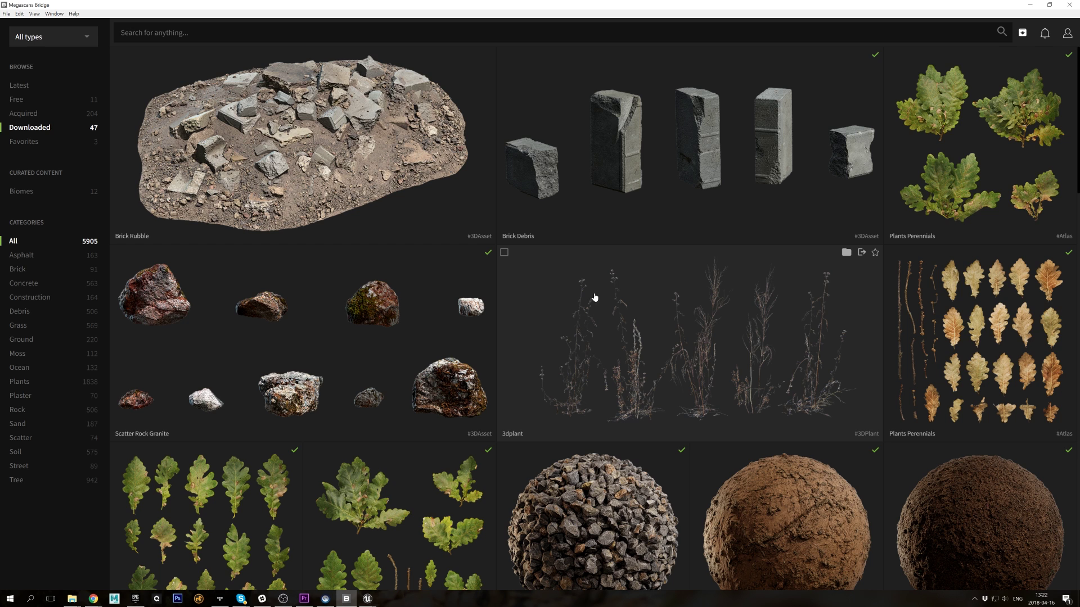
pyautogui.click(118, 54)
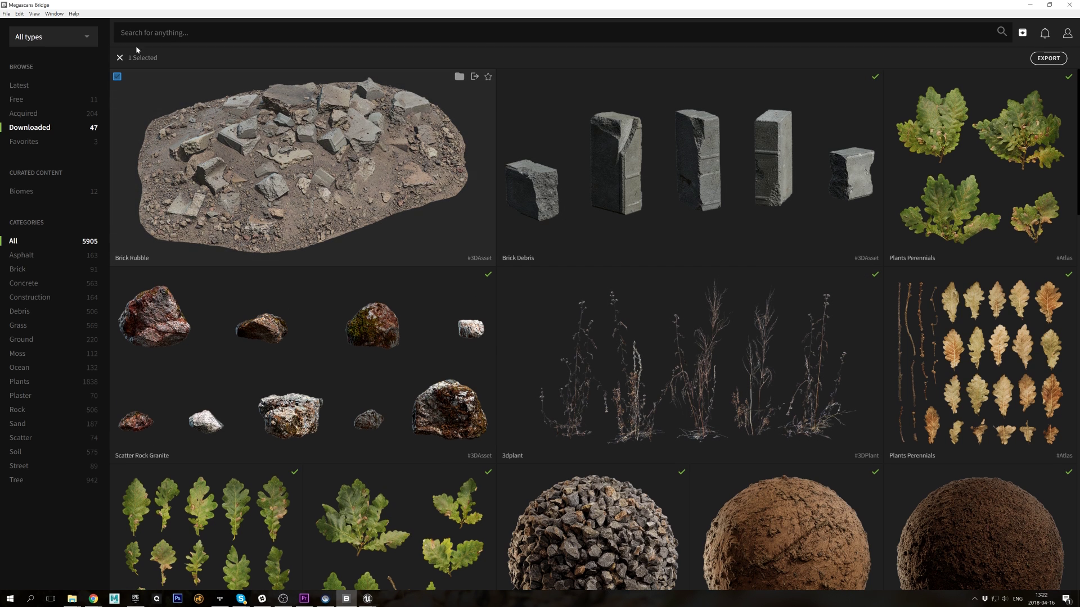
pyautogui.click(503, 77)
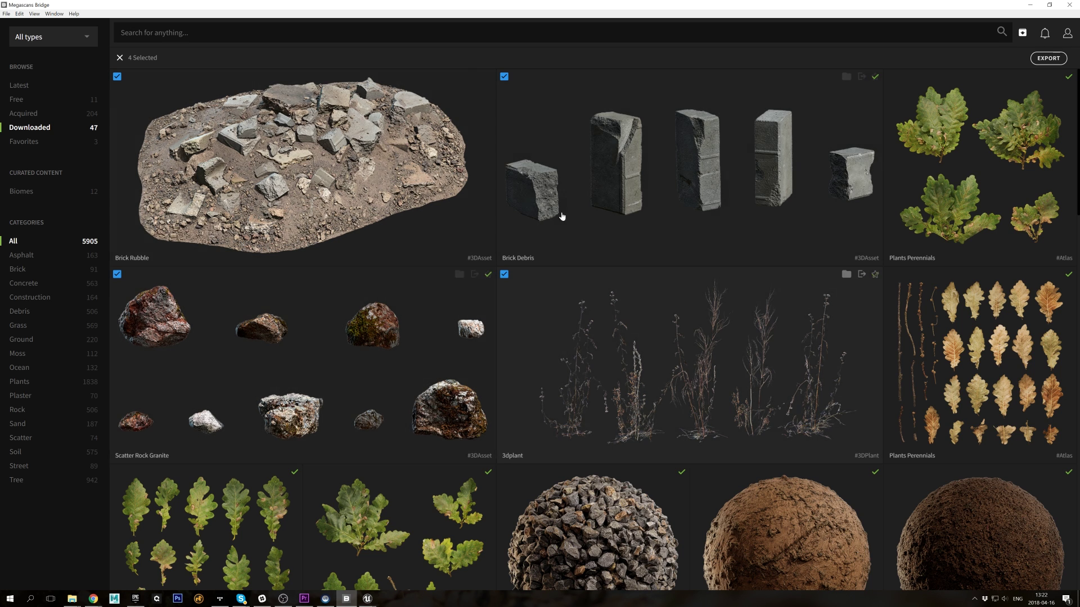
# Open the export settings for the selected assets, compare the 3D and 3DPlant options, and set the target application to Unreal
pyautogui.click(1048, 57)
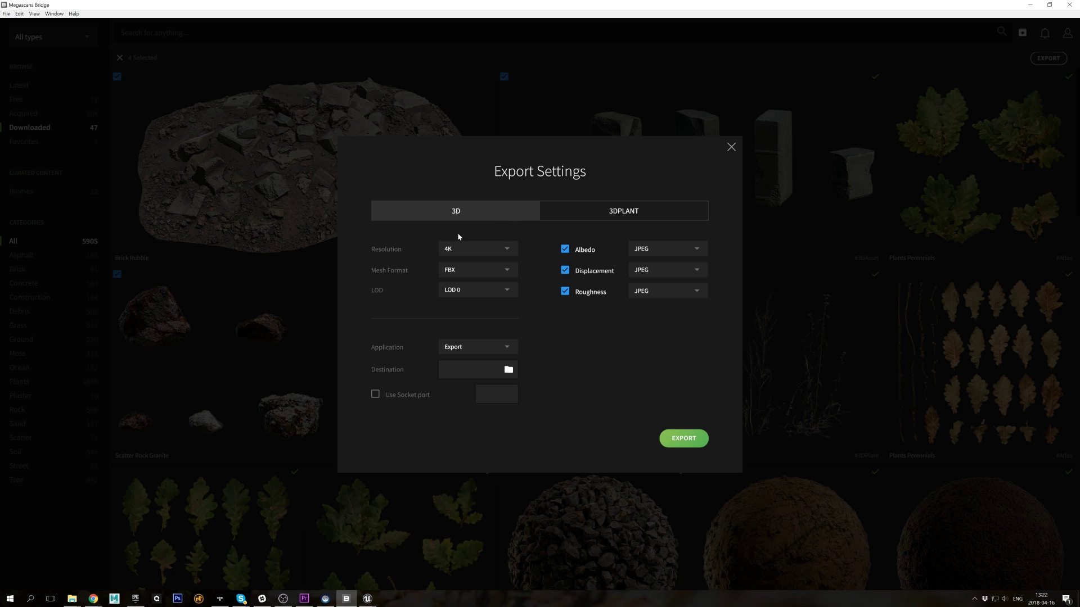
pyautogui.click(570, 216)
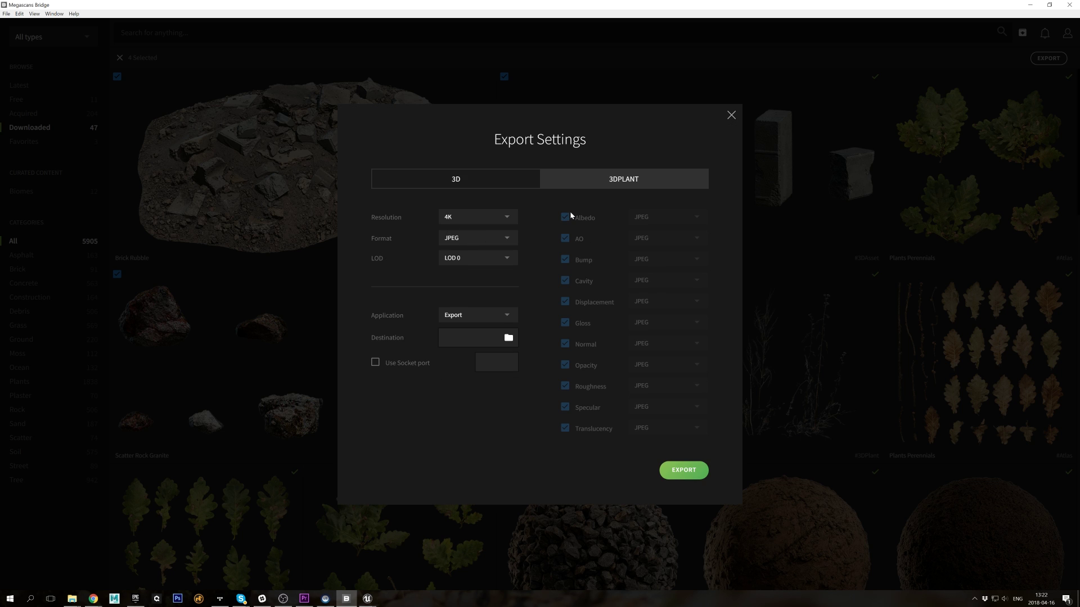
pyautogui.click(460, 179)
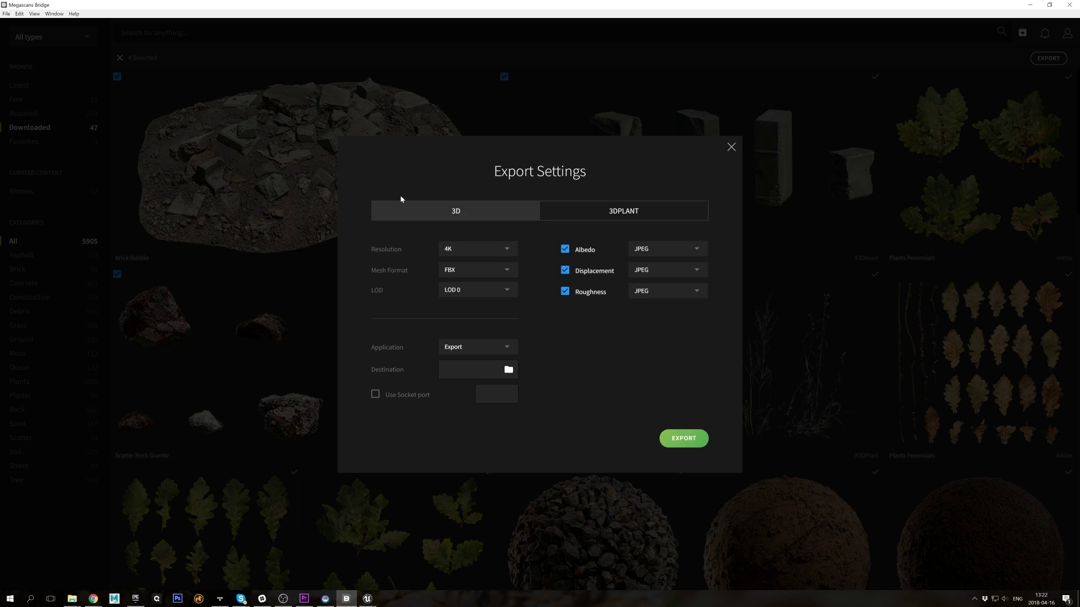
pyautogui.click(472, 349)
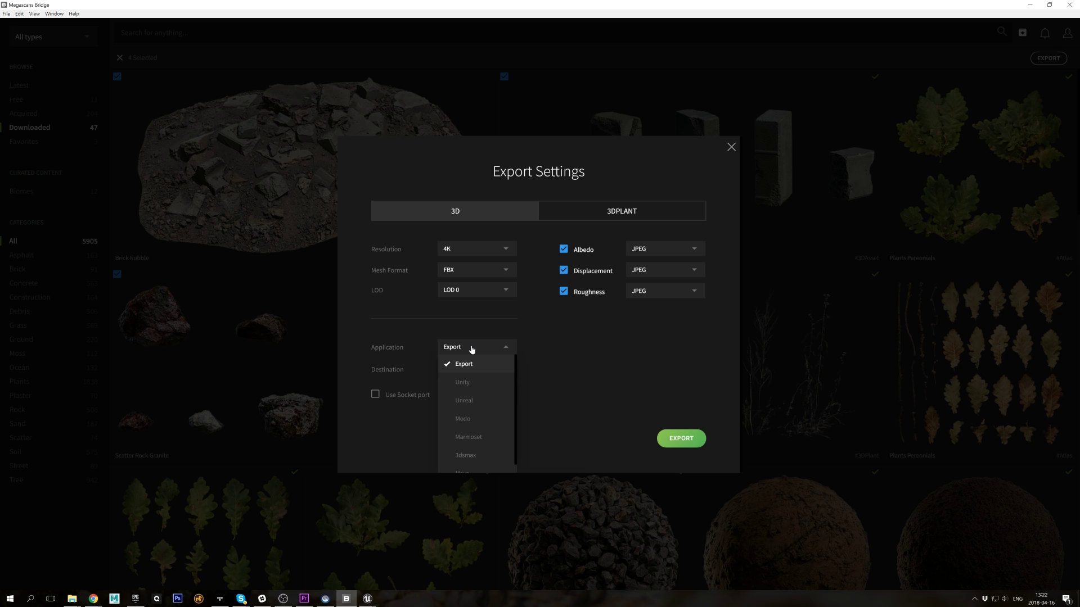
pyautogui.click(462, 399)
# Open the help document for the Unreal integration, read through its installation instructions, and close it
pyautogui.click(528, 348)
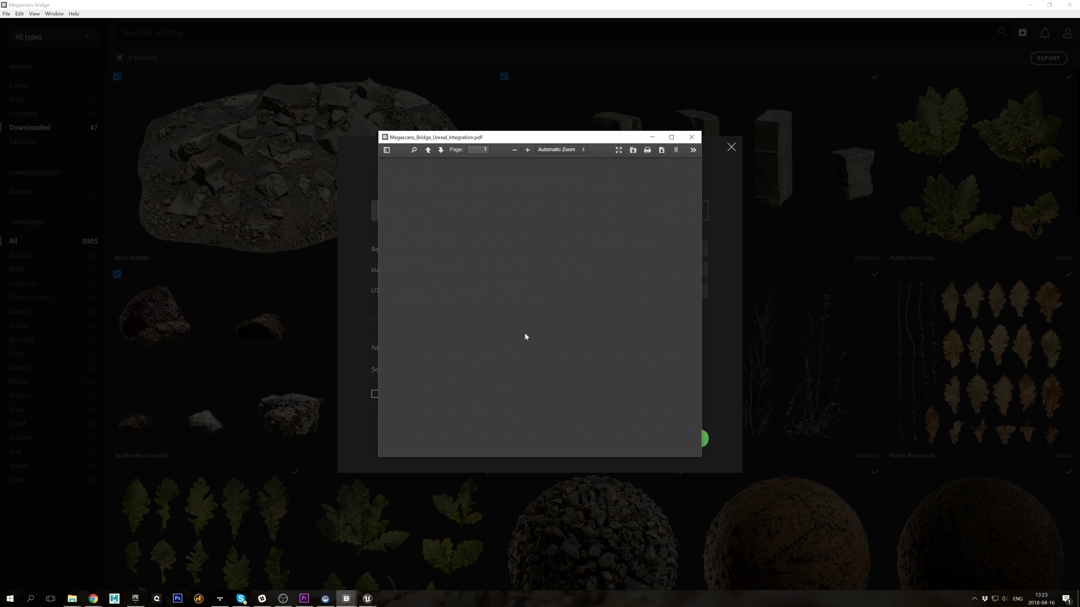
pyautogui.doubleClick(541, 131)
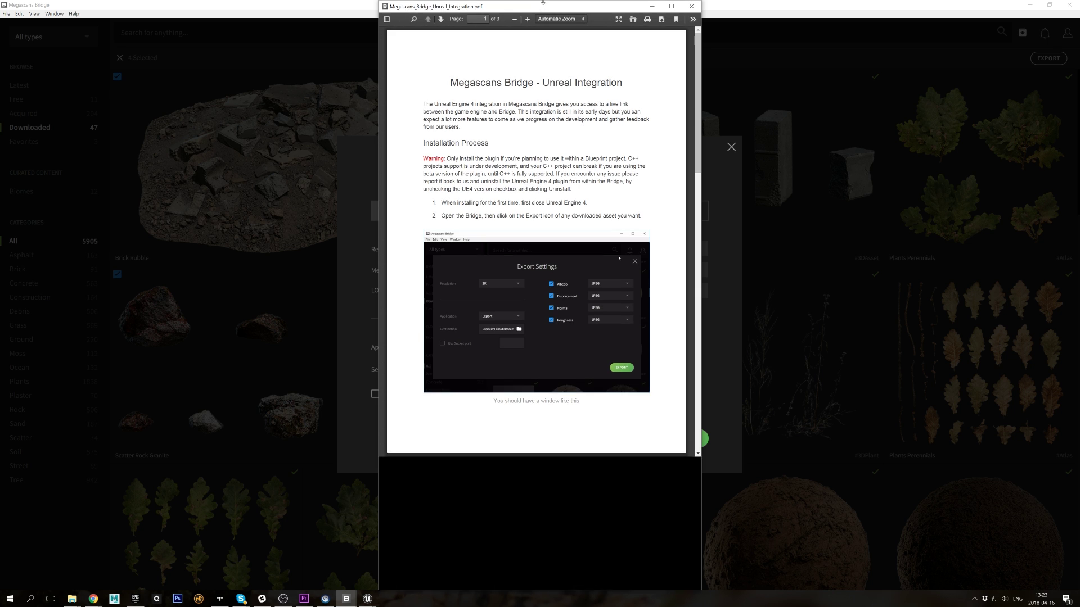
pyautogui.moveTo(698, 66); pyautogui.dragTo(688, 387)
pyautogui.click(689, 6)
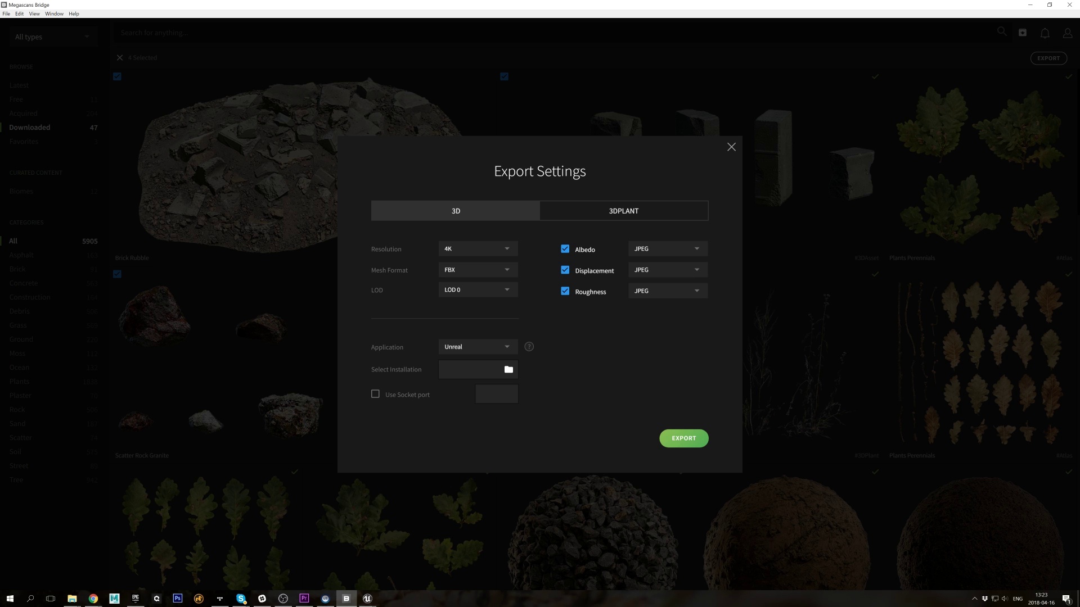
# Switch to the Unreal Editor and close the PUBG project without saving the pending content
pyautogui.moveTo(367, 599)
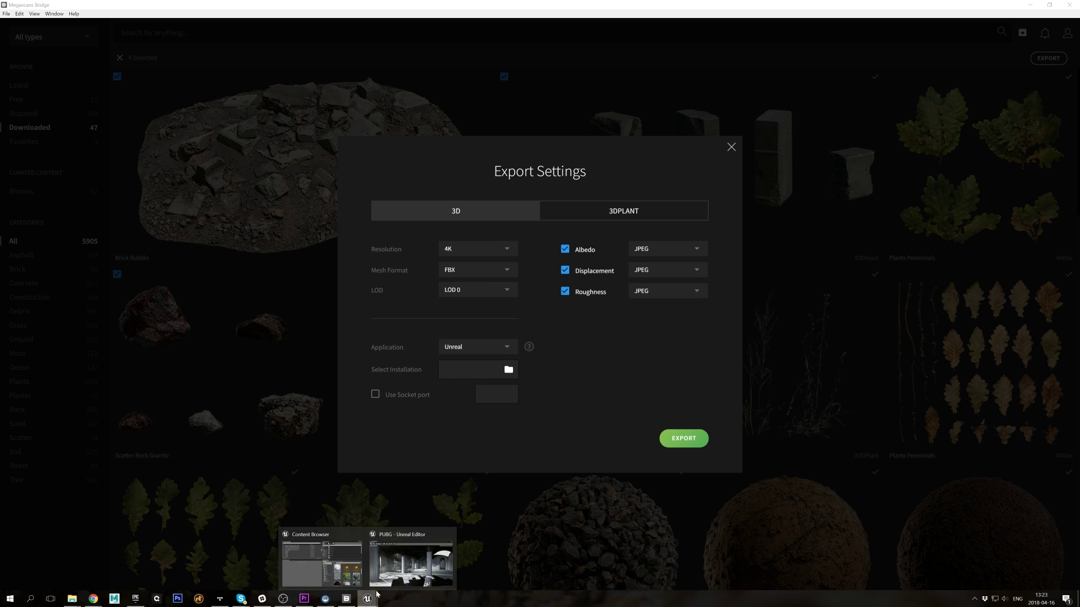
pyautogui.click(427, 562)
pyautogui.click(1074, 4)
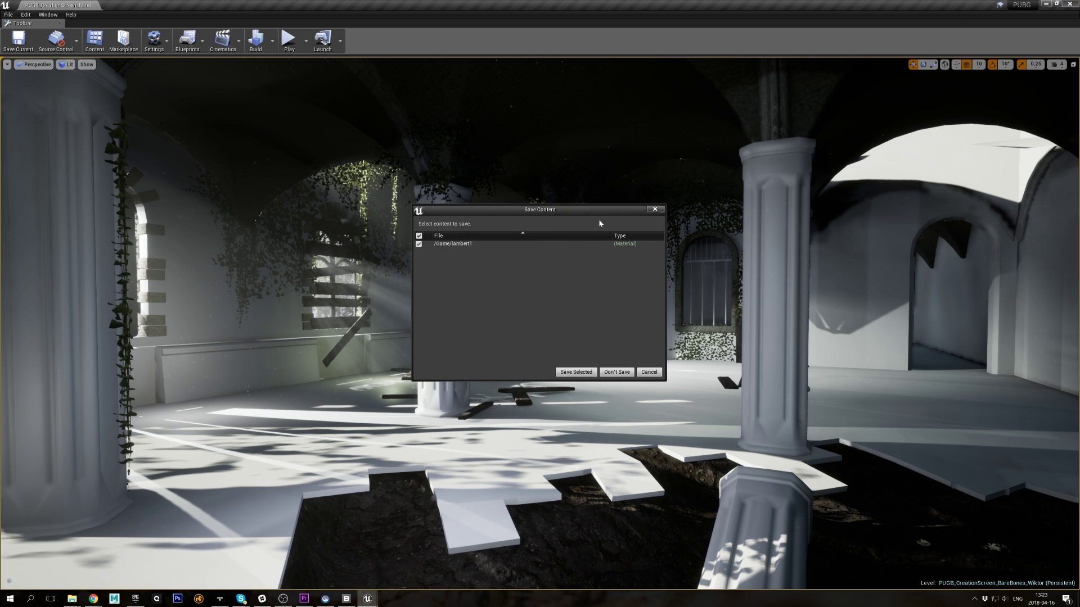
pyautogui.click(614, 372)
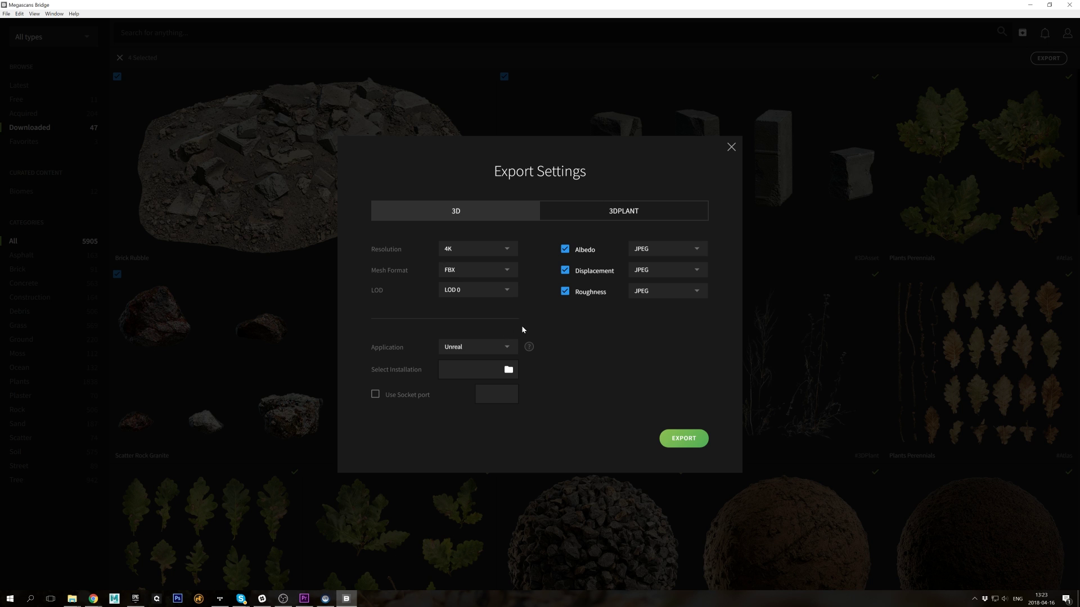
# Set the Epic Games folder to E:\Program Files, install the integration for Unreal Engine 4.19, and export the selected assets
pyautogui.click(508, 371)
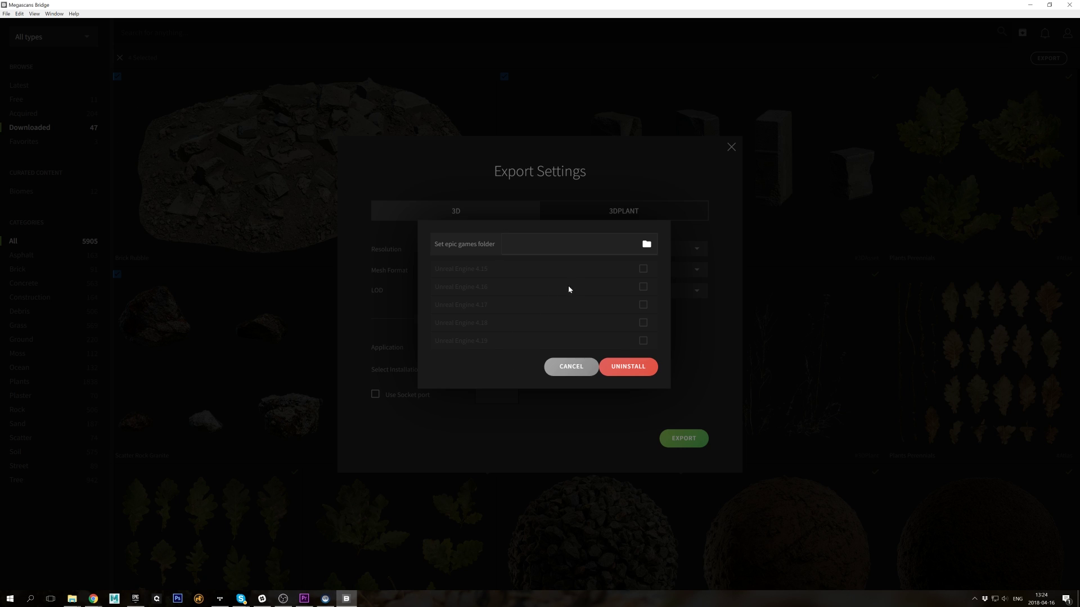
pyautogui.click(645, 243)
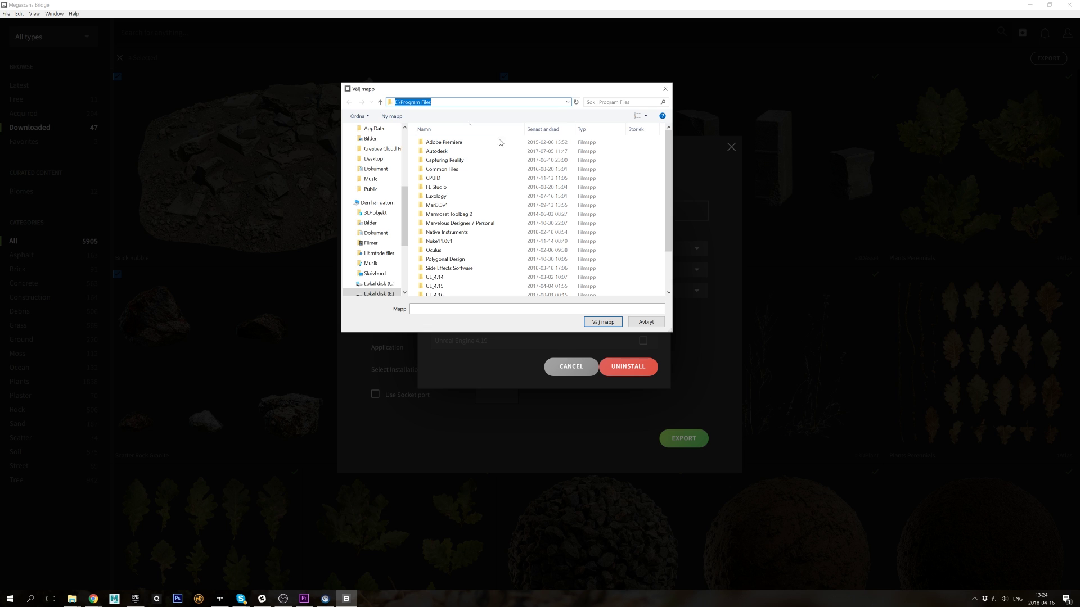
pyautogui.moveTo(669, 228); pyautogui.dragTo(671, 262)
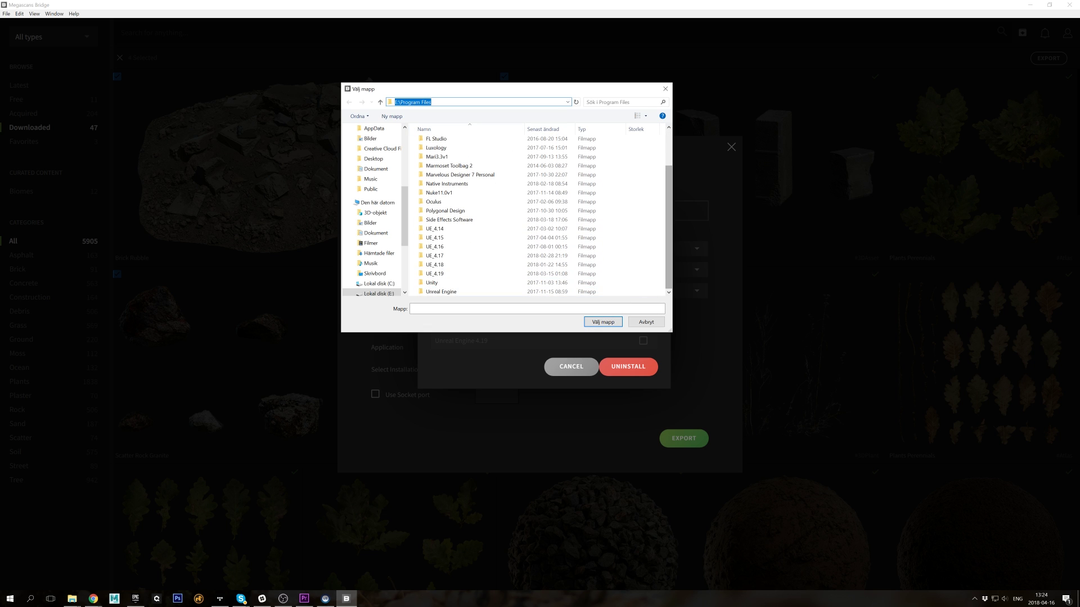
pyautogui.click(602, 321)
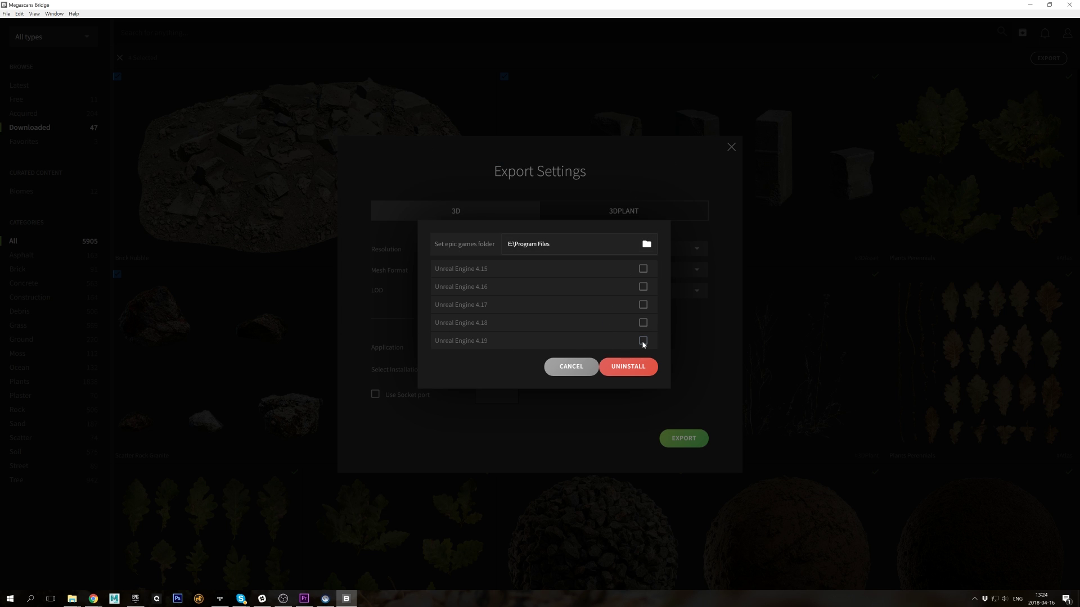
pyautogui.click(630, 367)
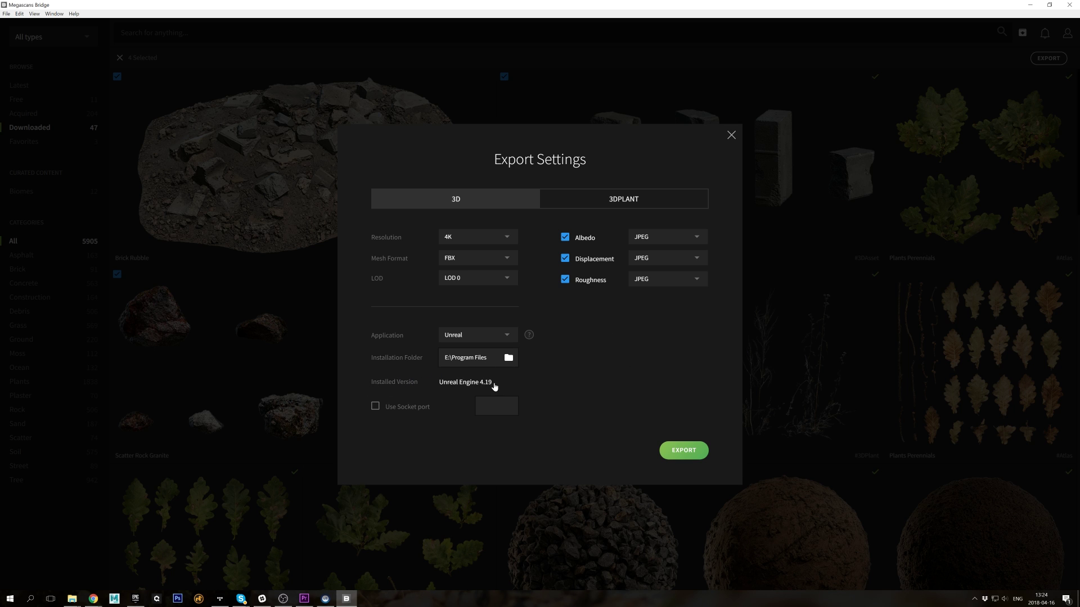
pyautogui.click(677, 452)
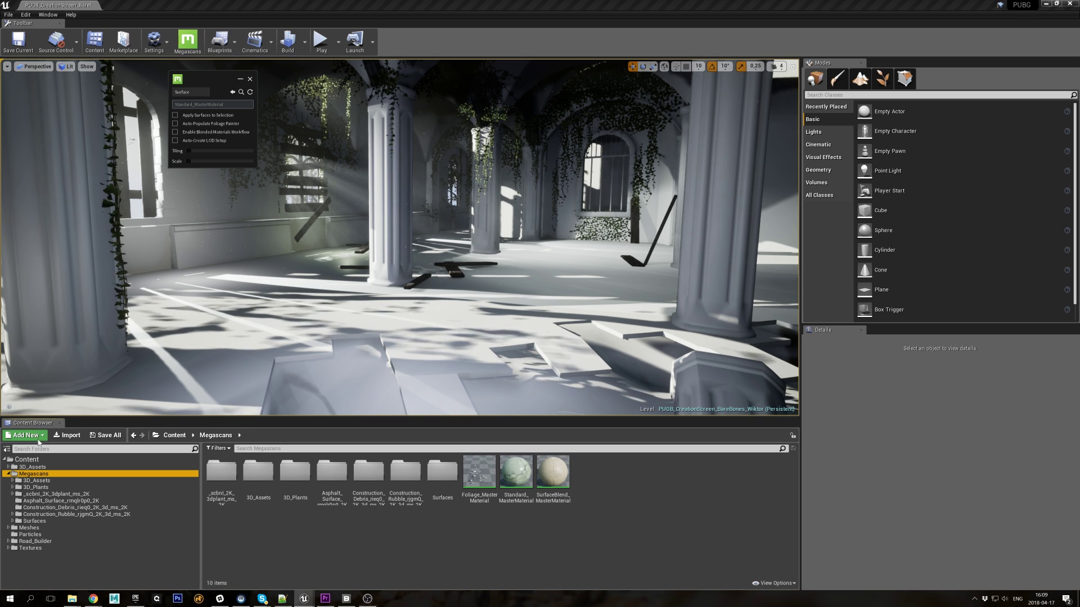
# In the Unreal Editor, look through the Megascans 3D_Plants and 3D_Assets folders, including the Brick Rubble, Brick Debris and Scatter Rock Granite contents
pyautogui.click(45, 481)
pyautogui.click(48, 487)
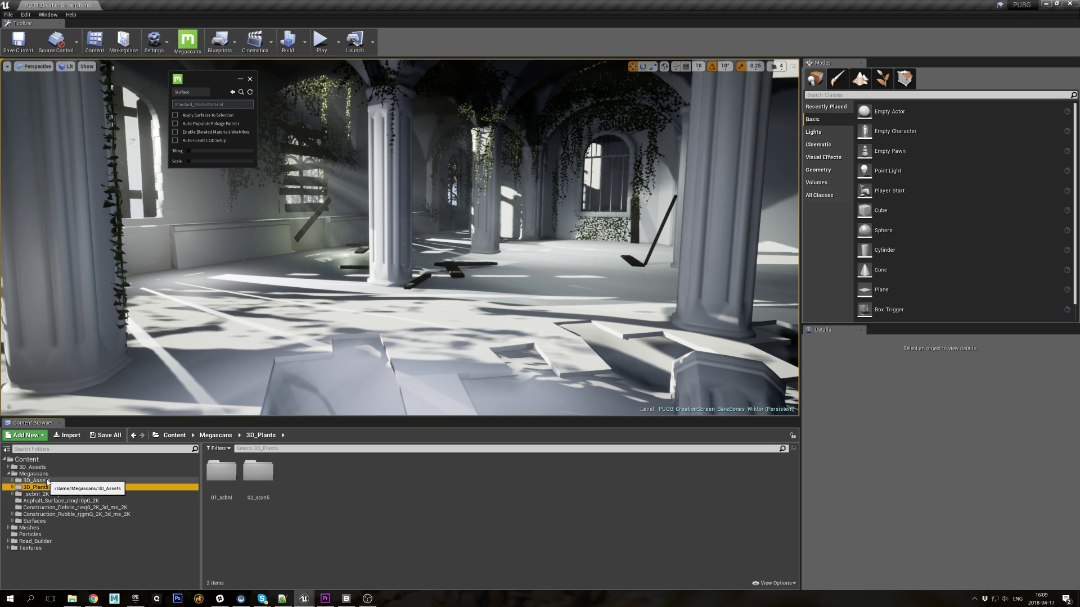
pyautogui.click(45, 480)
pyautogui.click(224, 468)
pyautogui.doubleClick(224, 468)
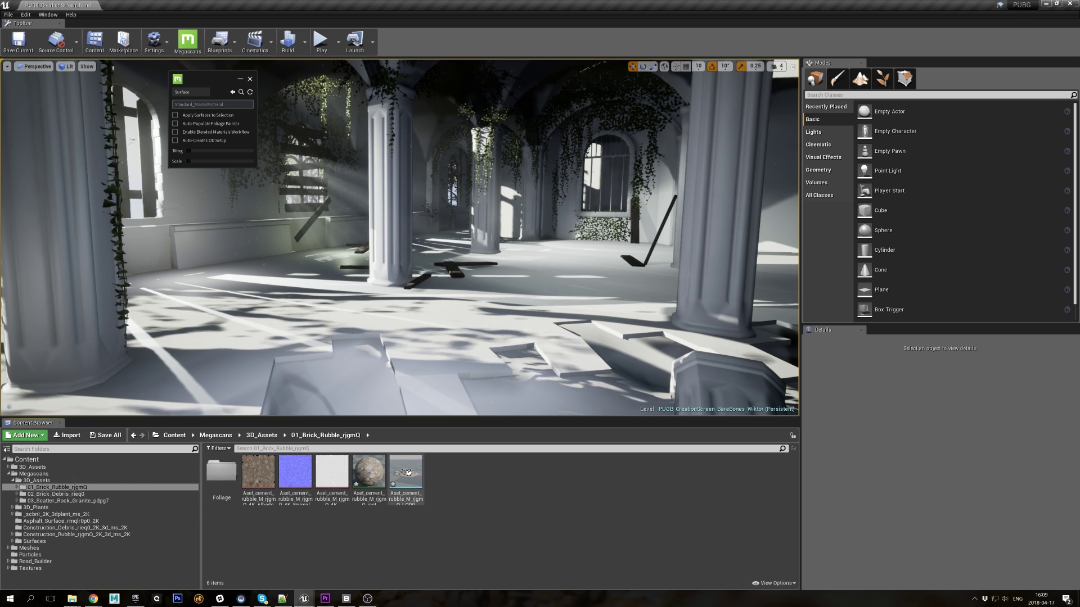
pyautogui.click(110, 493)
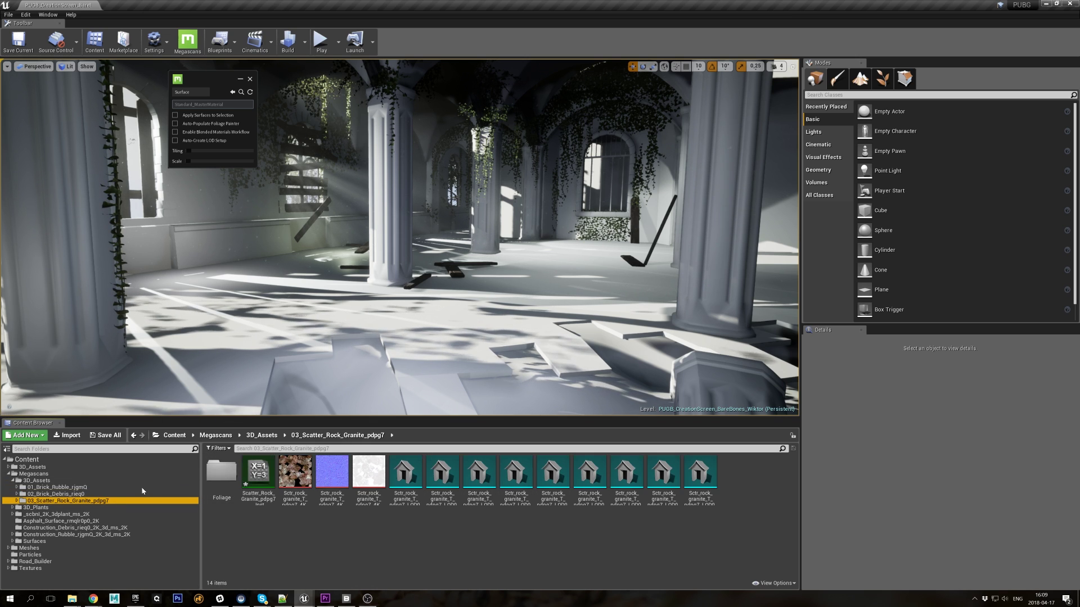
# Inspect the Brick Rubble material instance on its preview sphere, set its Normal Intensity to about -0.95, and close it
pyautogui.click(103, 487)
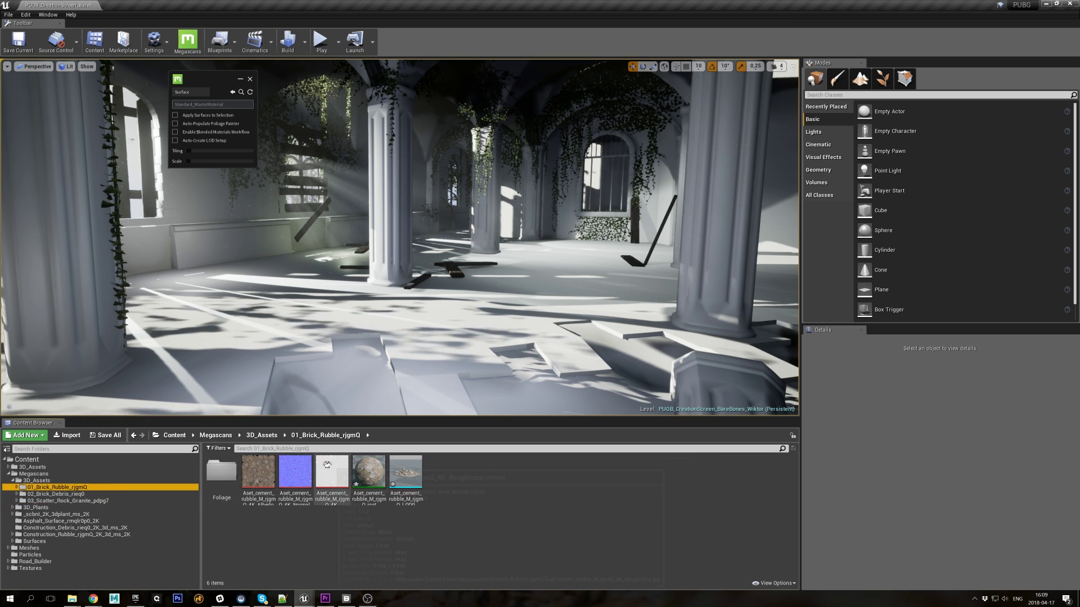
pyautogui.doubleClick(368, 476)
pyautogui.moveTo(448, 317); pyautogui.dragTo(499, 251)
pyautogui.scroll(-5, 499, 251)
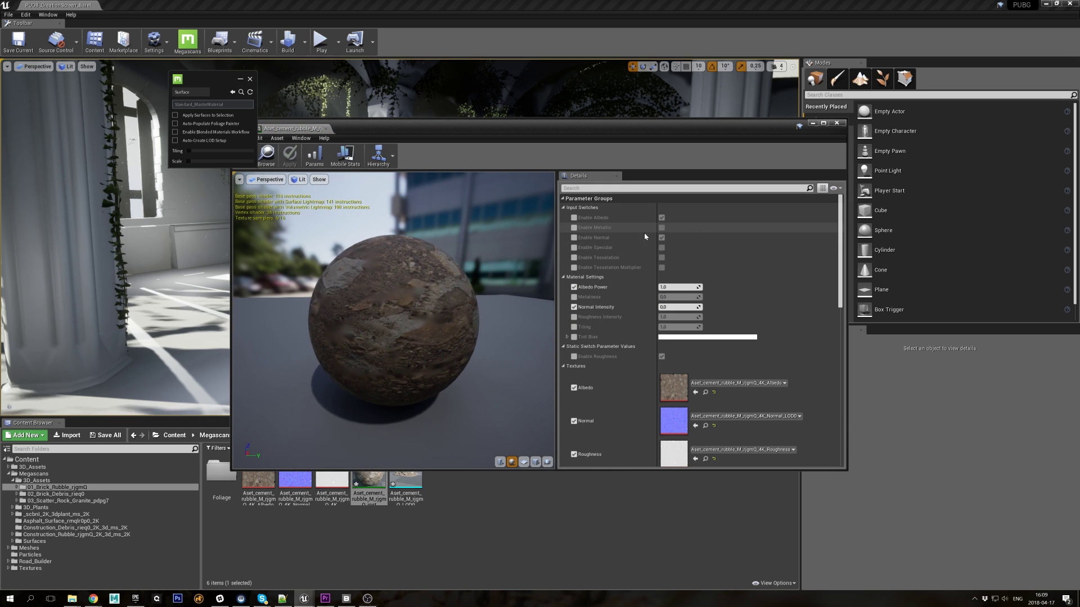
pyautogui.moveTo(677, 286)
pyautogui.mouseDown()
pyautogui.moveTo(658, 287)
pyautogui.moveTo(690, 307)
pyautogui.moveTo(675, 307)
pyautogui.mouseUp()
pyautogui.click(707, 287)
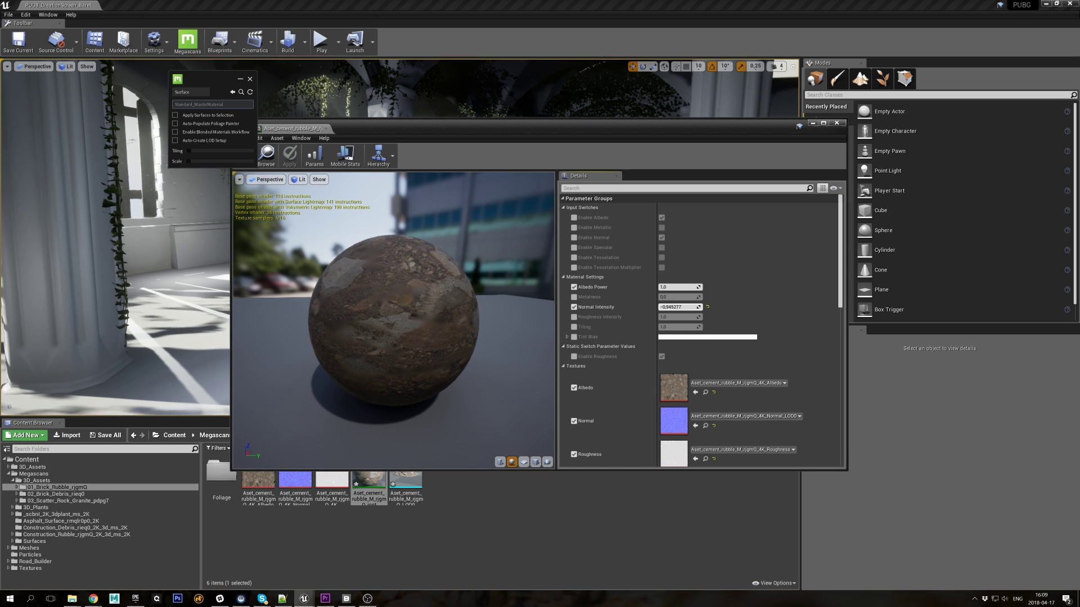
pyautogui.click(837, 122)
# Open the Brick Rubble static mesh and examine it up close in the mesh preview
pyautogui.doubleClick(406, 472)
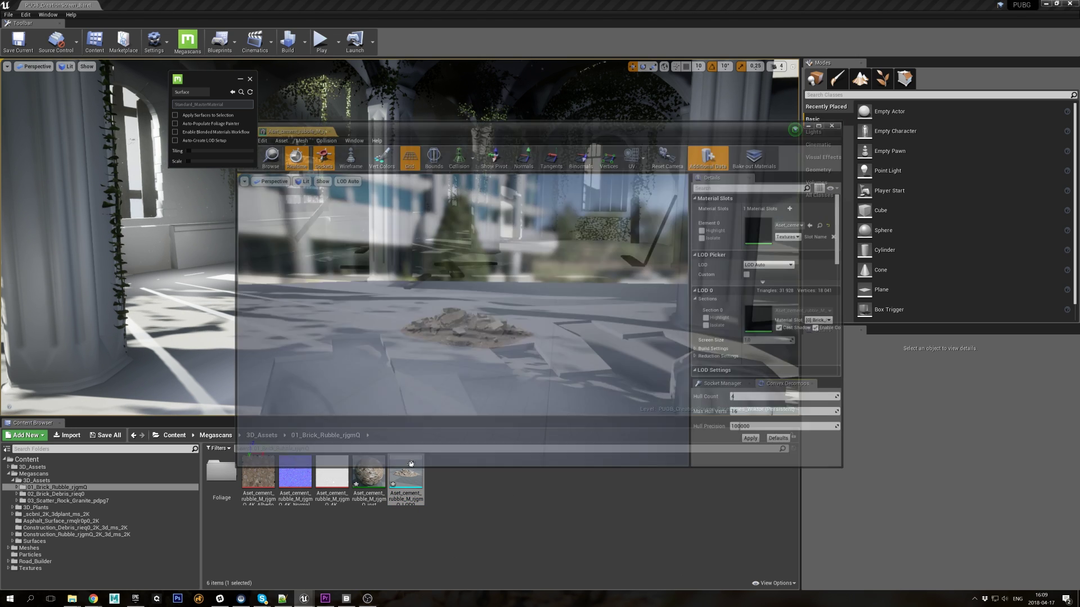
pyautogui.moveTo(471, 341); pyautogui.dragTo(470, 326)
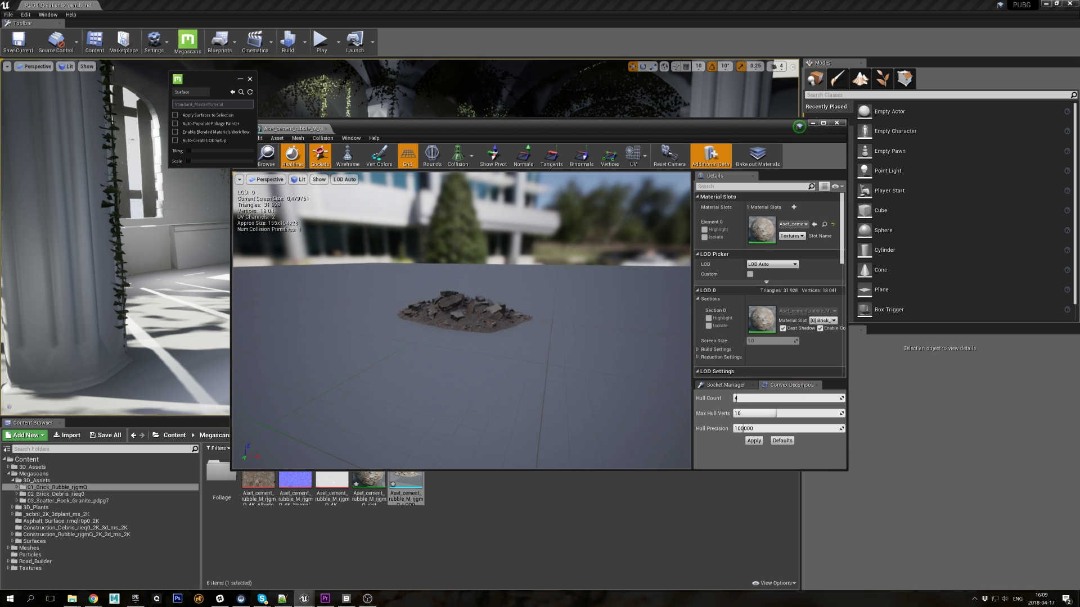
pyautogui.moveTo(471, 326); pyautogui.dragTo(495, 394, button='right')
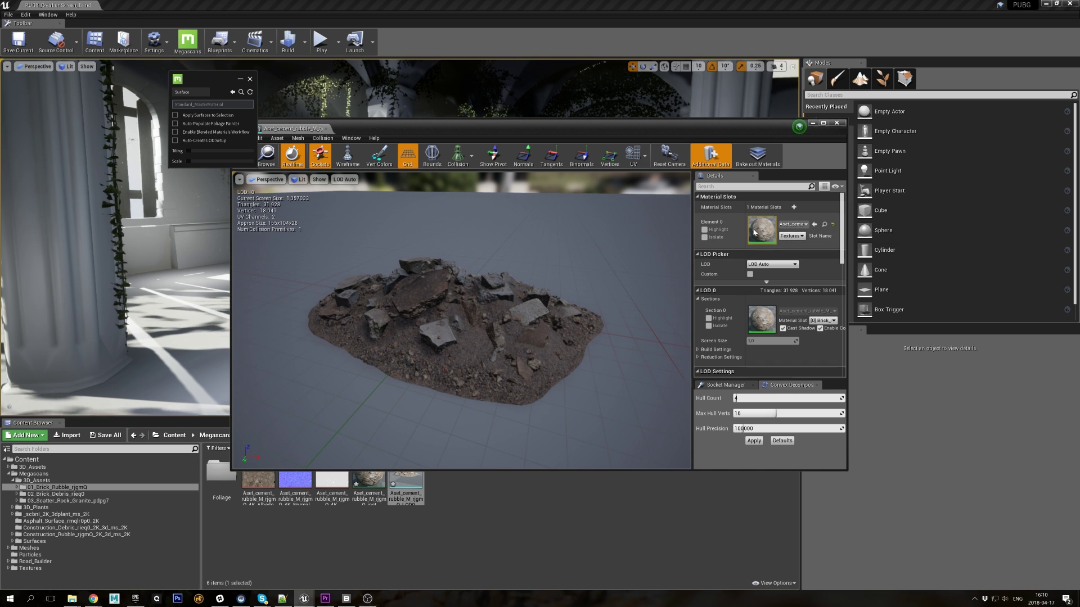
# Open the rubble mesh's material instance and its parent Standard_MasterMaterial, and maximize the editor window
pyautogui.doubleClick(761, 230)
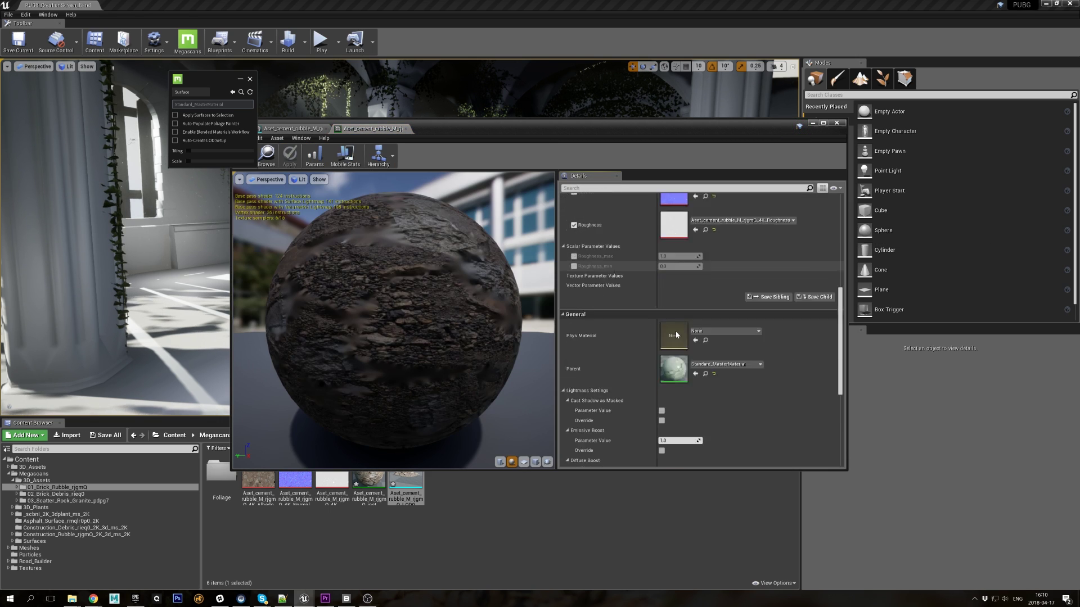
pyautogui.scroll(1, 676, 332)
pyautogui.doubleClick(673, 327)
pyautogui.doubleClick(558, 127)
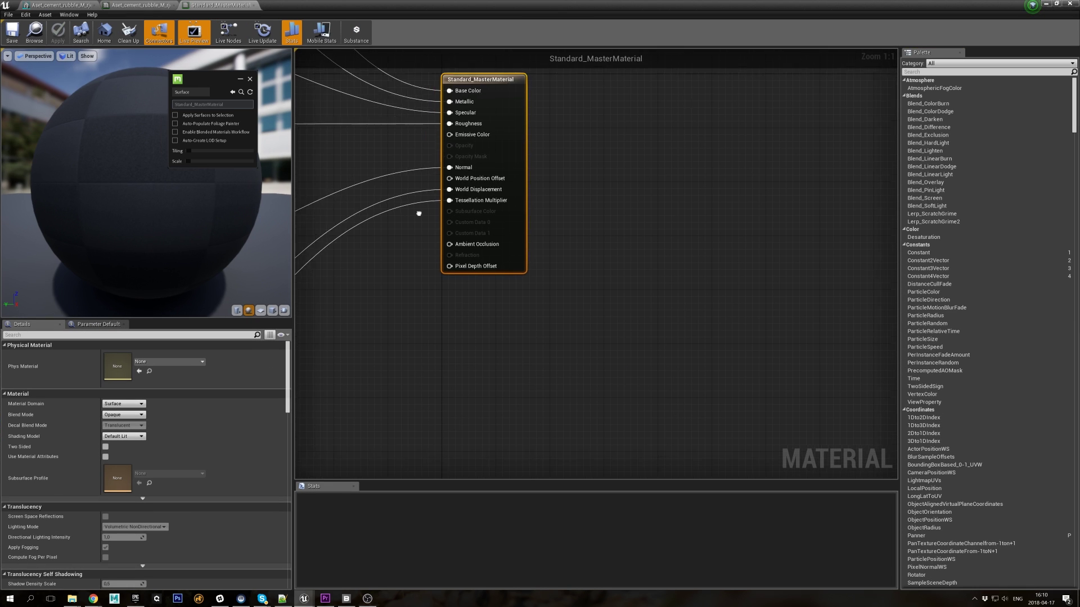
# Examine the Standard_MasterMaterial node groups and their connections to the material output, and close the open asset editors
pyautogui.scroll(-5, 697, 371)
pyautogui.moveTo(730, 243); pyautogui.dragTo(784, 244, button='right')
pyautogui.scroll(-3, 782, 253)
pyautogui.moveTo(806, 282); pyautogui.dragTo(773, 276, button='right')
pyautogui.scroll(2, 759, 284)
pyautogui.scroll(-1, 762, 279)
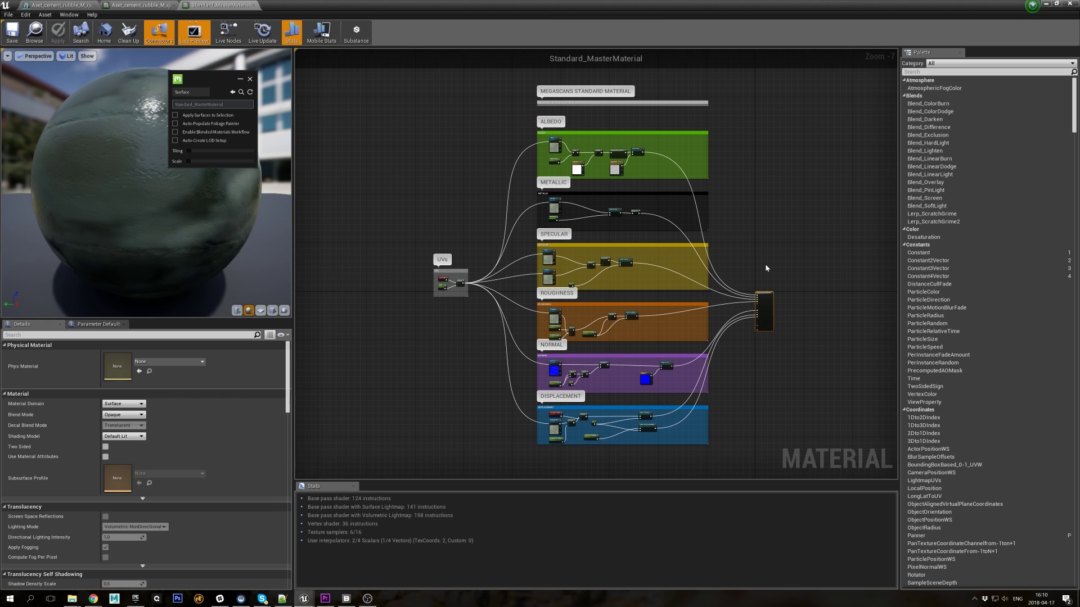
pyautogui.scroll(5, 589, 319)
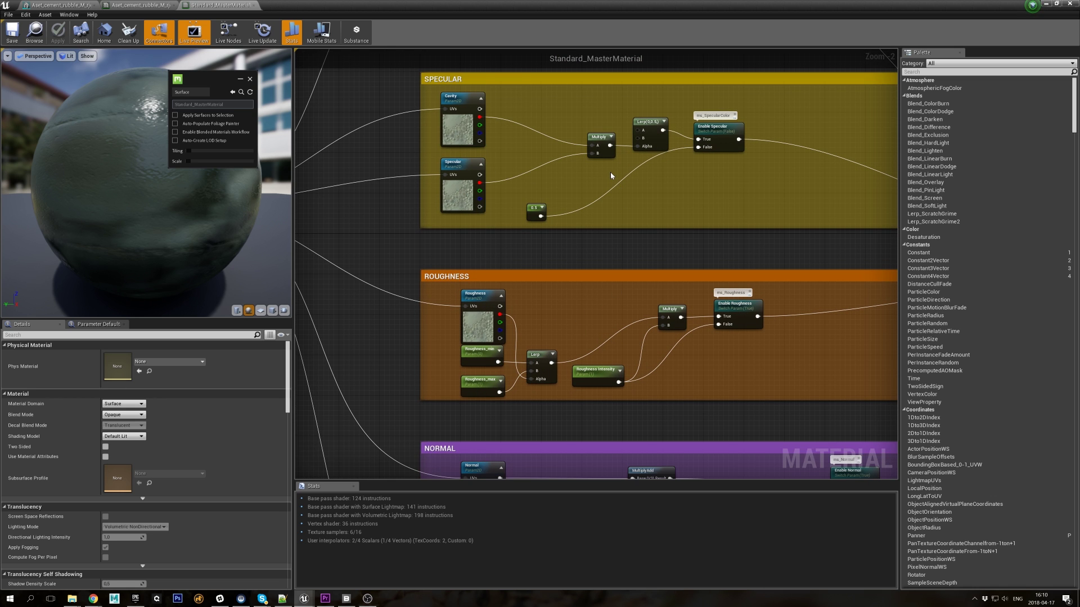
pyautogui.moveTo(611, 175); pyautogui.dragTo(561, 477, button='right')
pyautogui.moveTo(727, 135); pyautogui.dragTo(536, 179, button='right')
pyautogui.moveTo(818, 410); pyautogui.dragTo(576, 78, button='right')
pyautogui.moveTo(538, 322); pyautogui.dragTo(552, 263, button='right')
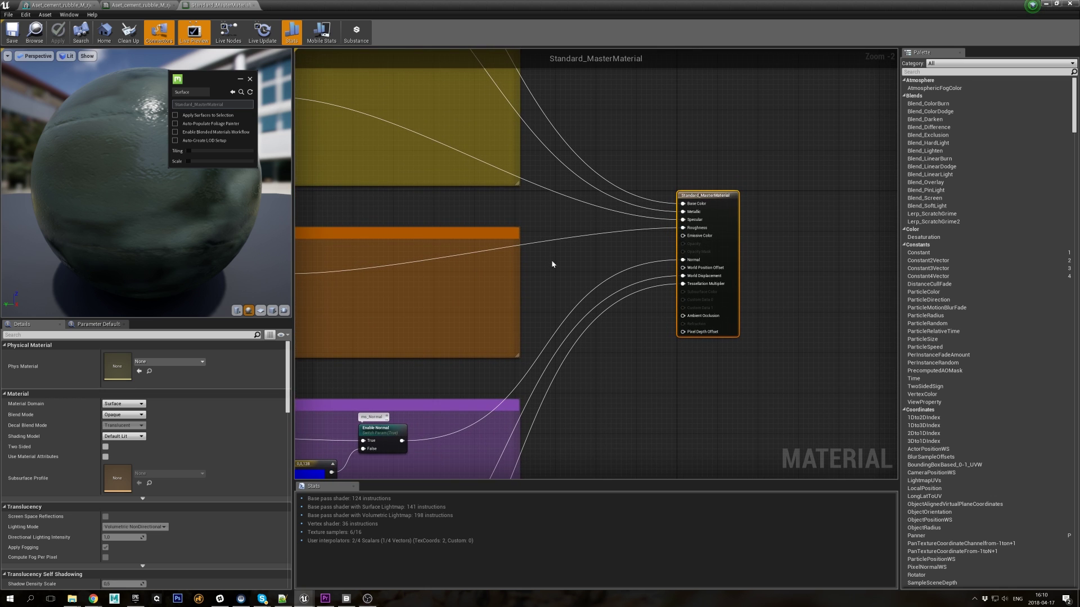
pyautogui.middleClick(217, 4)
pyautogui.middleClick(143, 4)
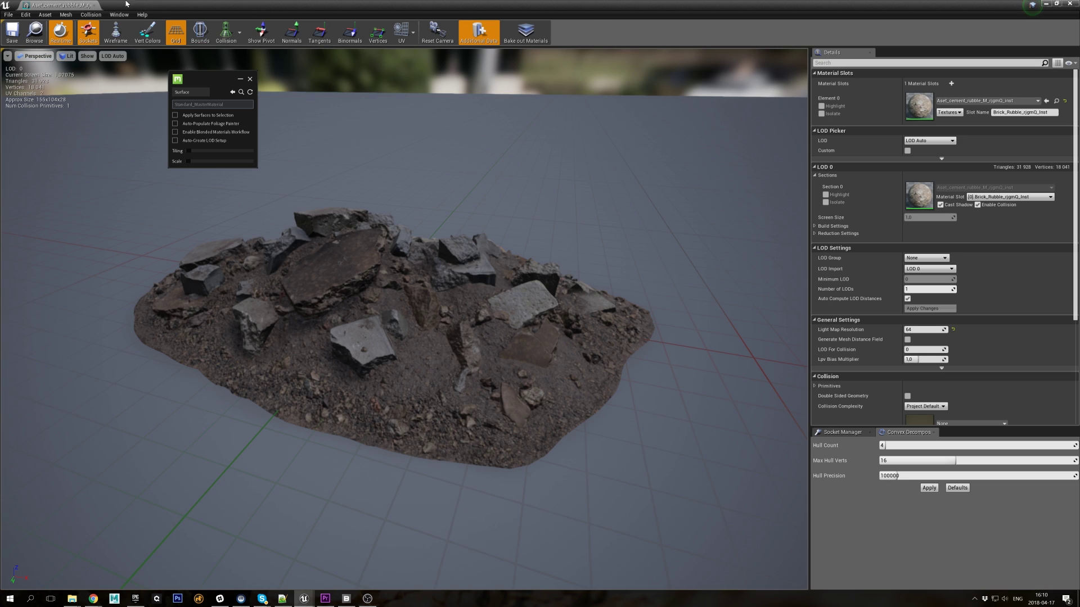
pyautogui.middleClick(70, 4)
# Place the Brick Rubble mesh at the base of the central column and distribute copies around the other columns and walls
pyautogui.moveTo(351, 263); pyautogui.dragTo(356, 276, button='right')
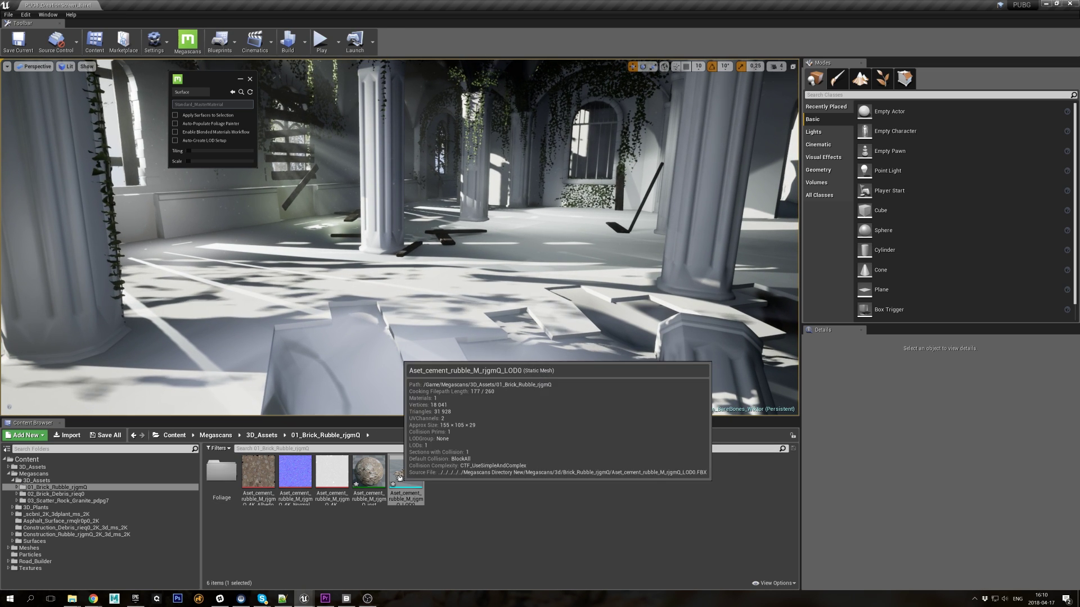
pyautogui.moveTo(405, 475); pyautogui.dragTo(395, 259)
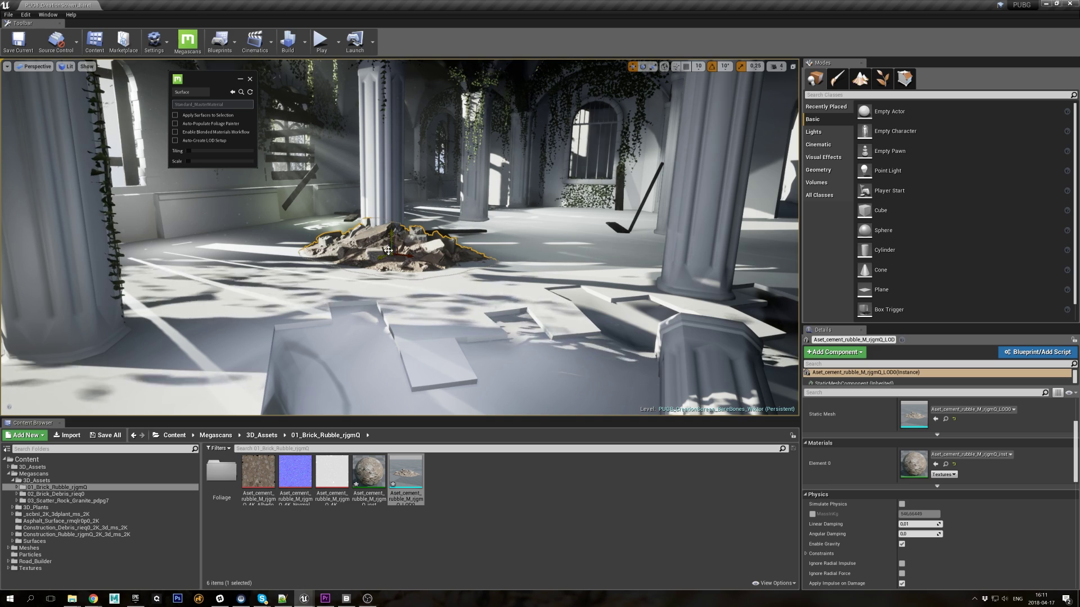
pyautogui.moveTo(135, 353)
pyautogui.mouseDown()
pyautogui.moveTo(163, 344)
pyautogui.moveTo(148, 351)
pyautogui.mouseUp()
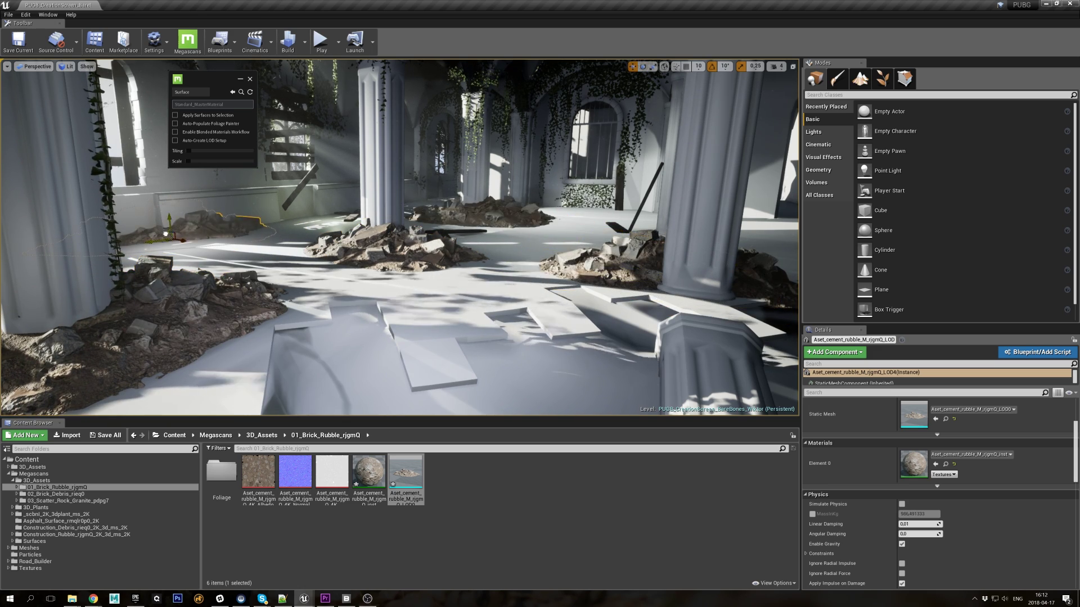
pyautogui.moveTo(300, 225); pyautogui.dragTo(330, 223)
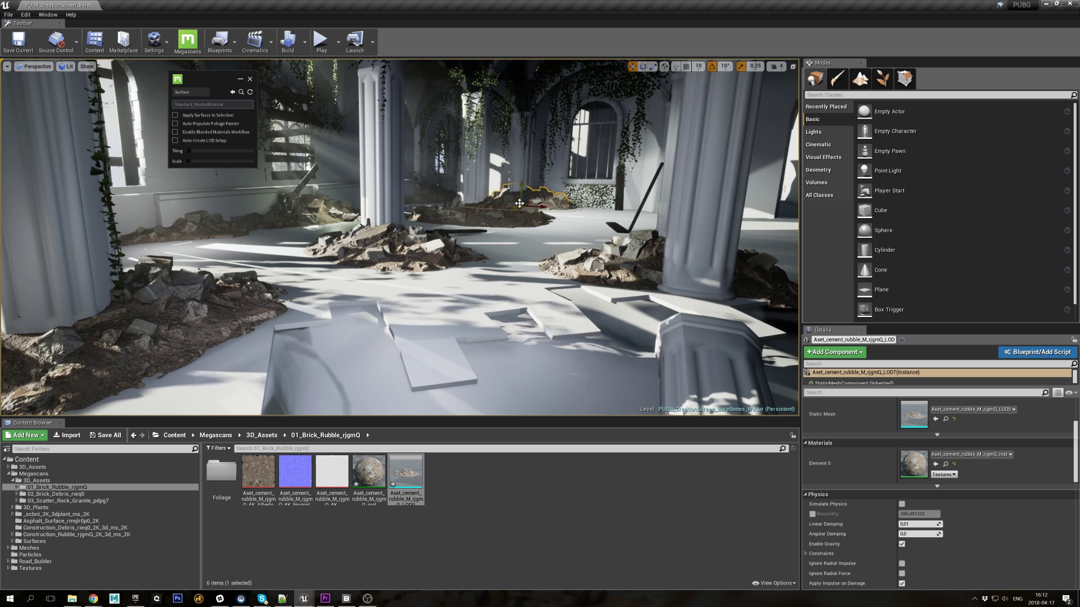
pyautogui.moveTo(670, 209); pyautogui.dragTo(682, 214)
pyautogui.moveTo(681, 272); pyautogui.dragTo(709, 269)
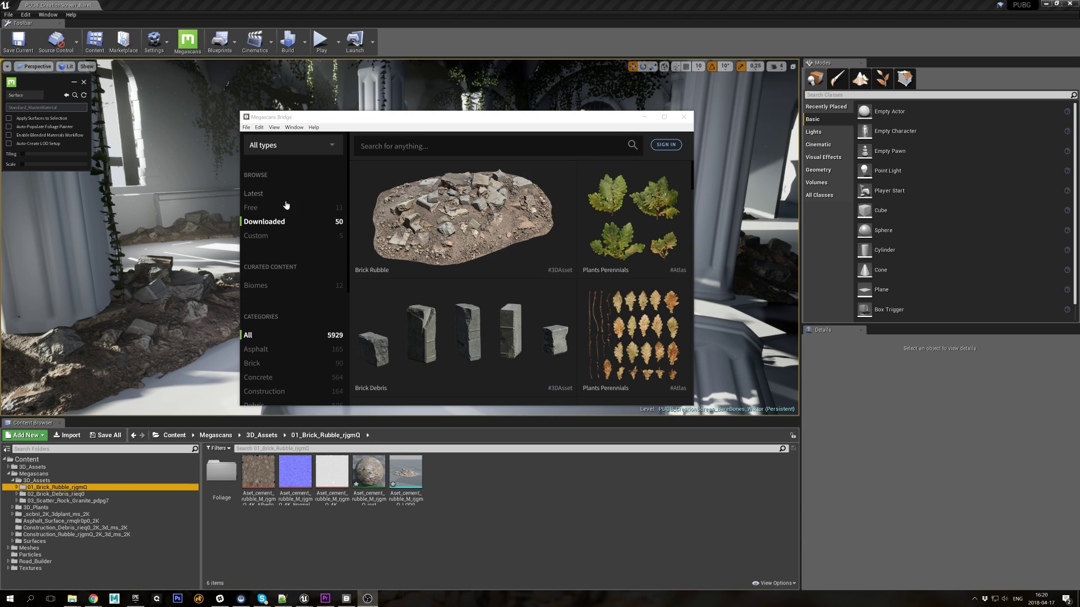
# Switch to Megascans Bridge, show the custom assets, and select the Soil Mixer and Concrete Mixer surfaces
pyautogui.click(263, 237)
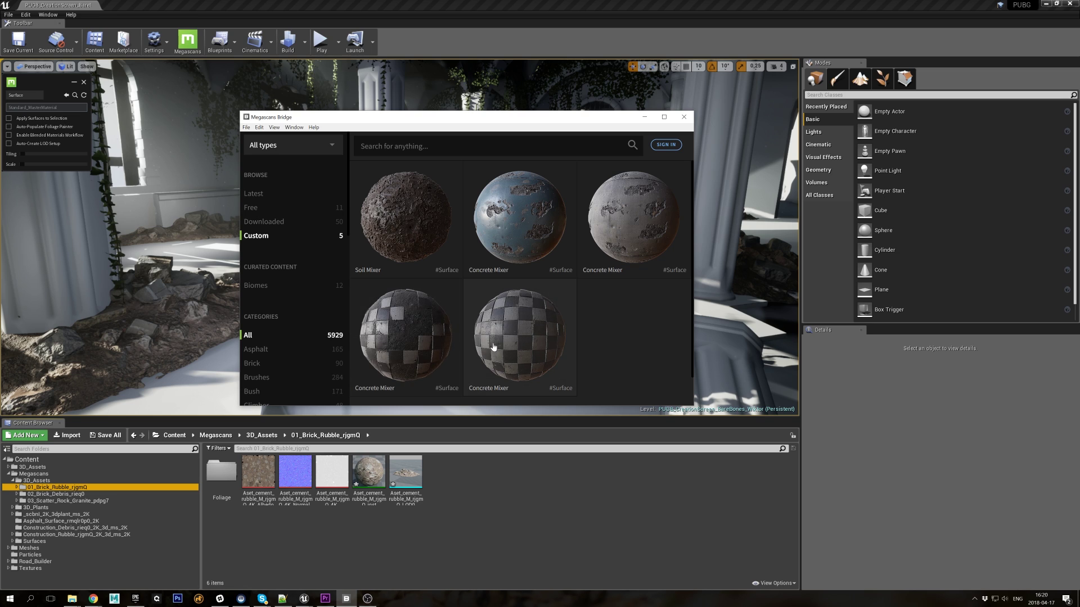
pyautogui.click(404, 216)
pyautogui.keyDown('ctrl'); pyautogui.click(622, 234); pyautogui.keyUp('ctrl')
pyautogui.keyDown('ctrl'); pyautogui.click(433, 327); pyautogui.keyUp('ctrl')
pyautogui.keyDown('ctrl'); pyautogui.click(526, 351); pyautogui.keyUp('ctrl')
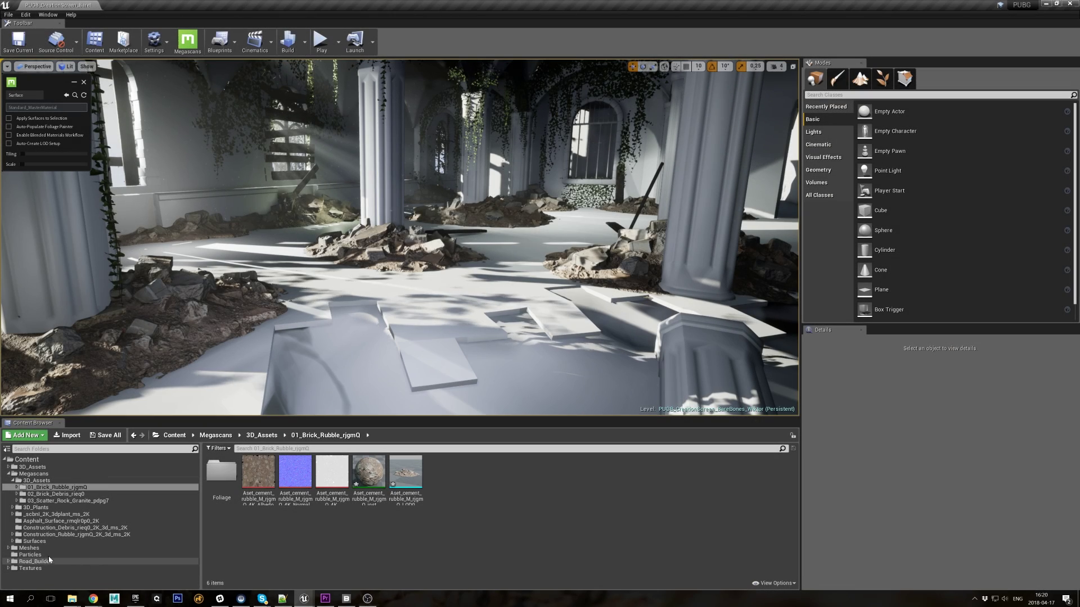
# Browse the Megascans Surfaces folder and view the contents of the Wet_Mud, Damaged_Concrete_Painted and Damaged_Concrete_Bare subfolders
pyautogui.click(33, 541)
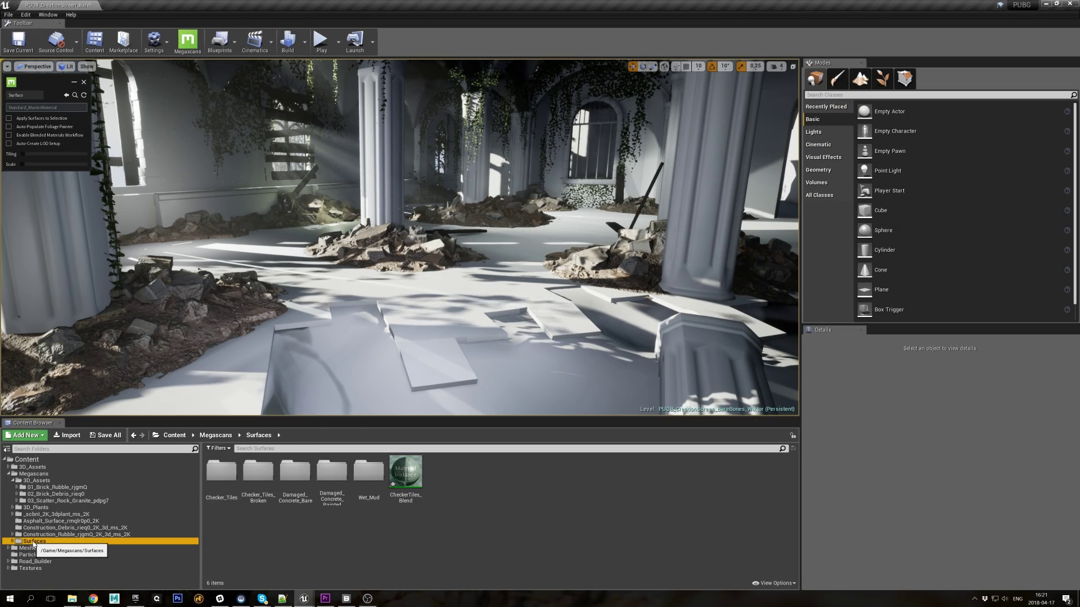
pyautogui.click(13, 542)
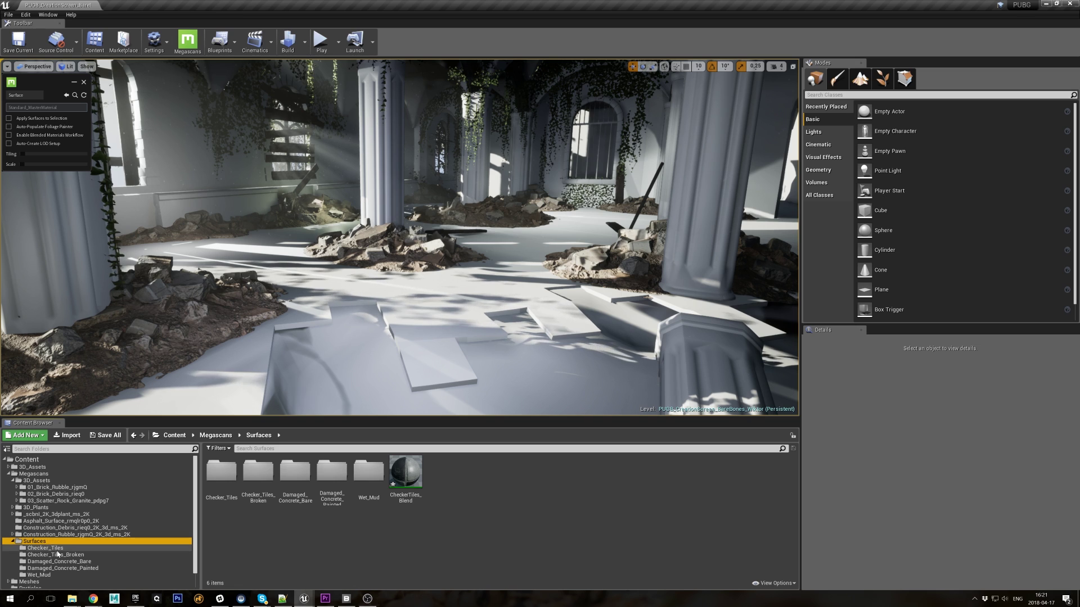
pyautogui.click(40, 574)
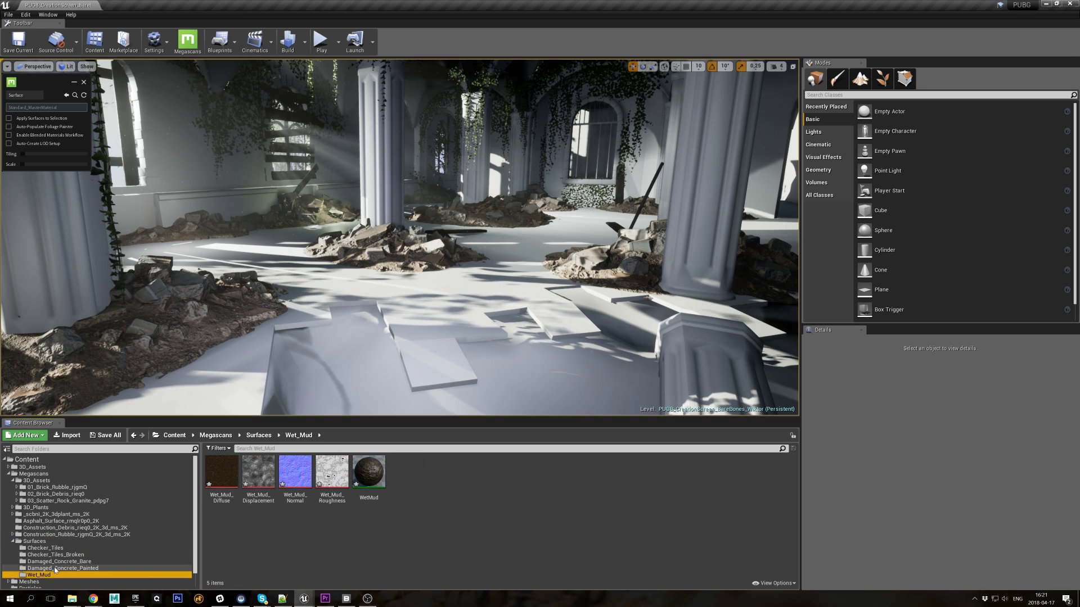
pyautogui.click(56, 568)
pyautogui.click(59, 562)
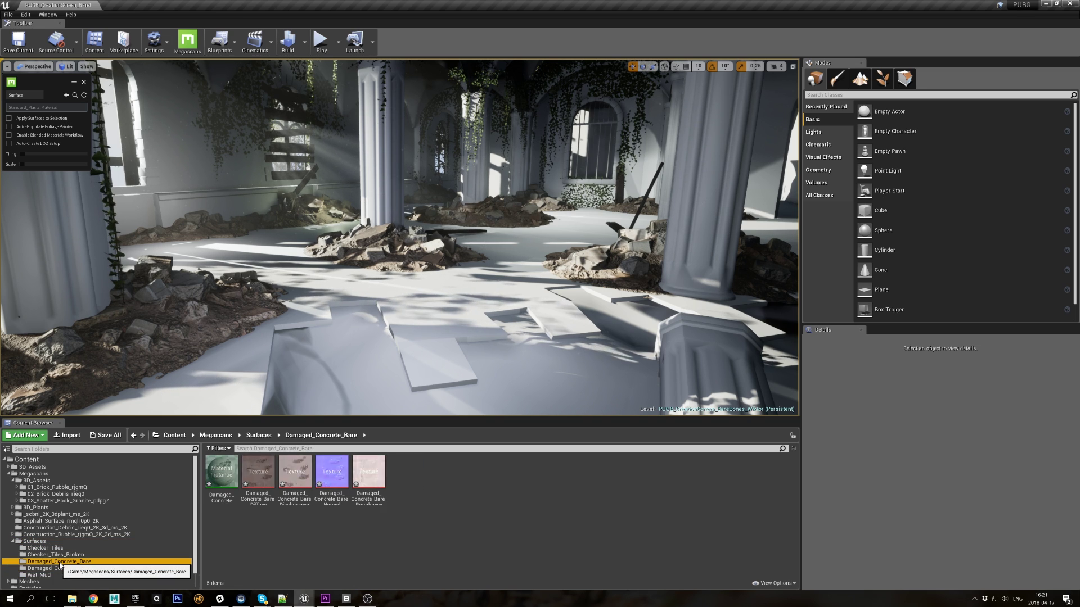
pyautogui.click(35, 541)
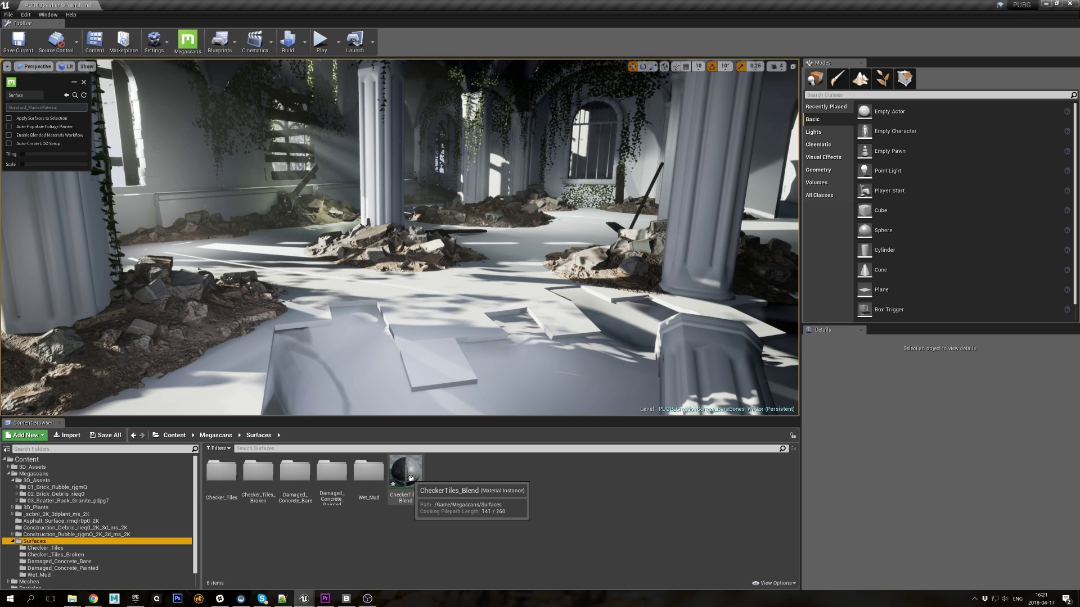
# Enable the Blended Materials Workflow option, inspect the input textures of the CheckerTiles_Blend material instance, and close its editor
pyautogui.click(9, 135)
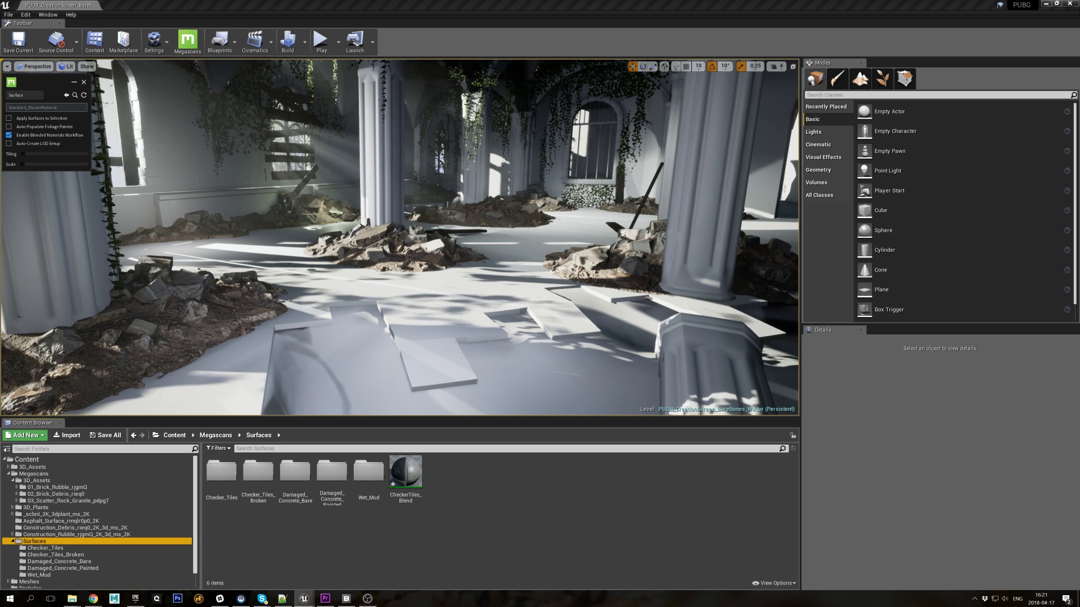
pyautogui.click(400, 475)
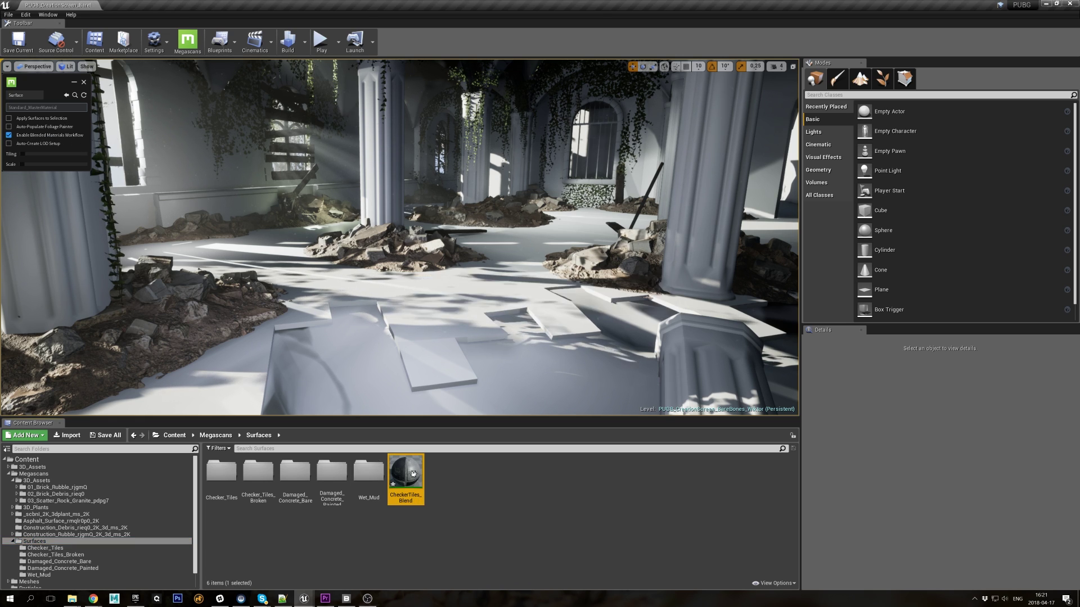
pyautogui.doubleClick(414, 474)
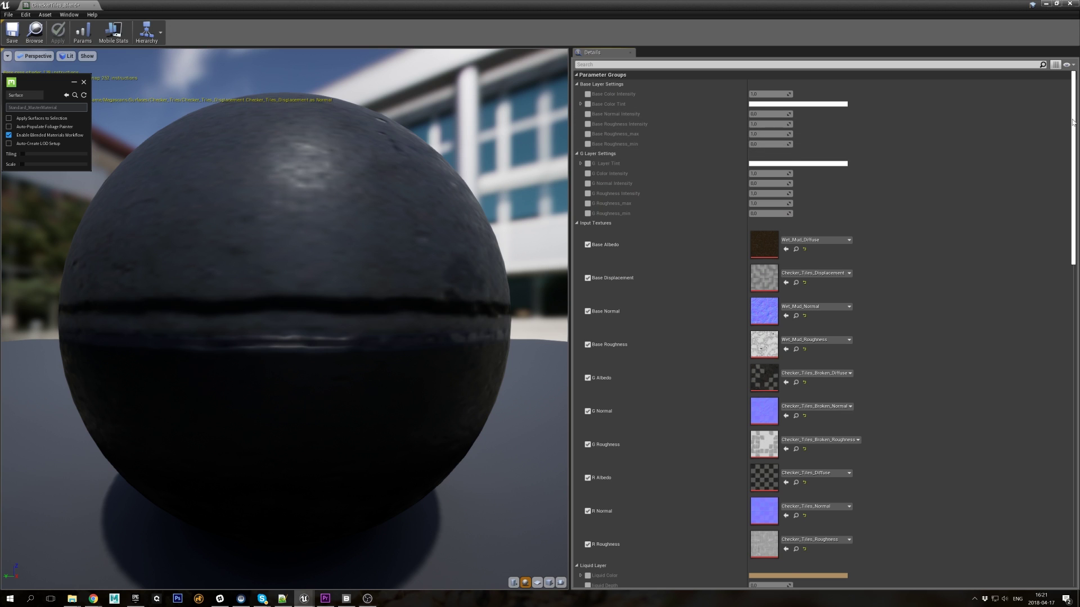
pyautogui.scroll(-3, 1072, 123)
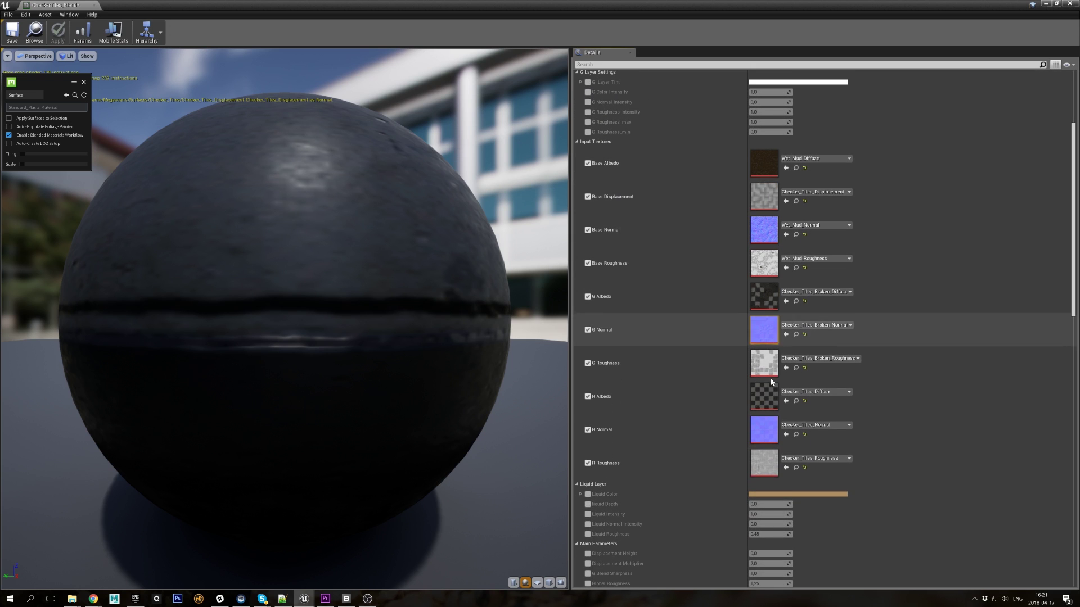
pyautogui.click(1063, 5)
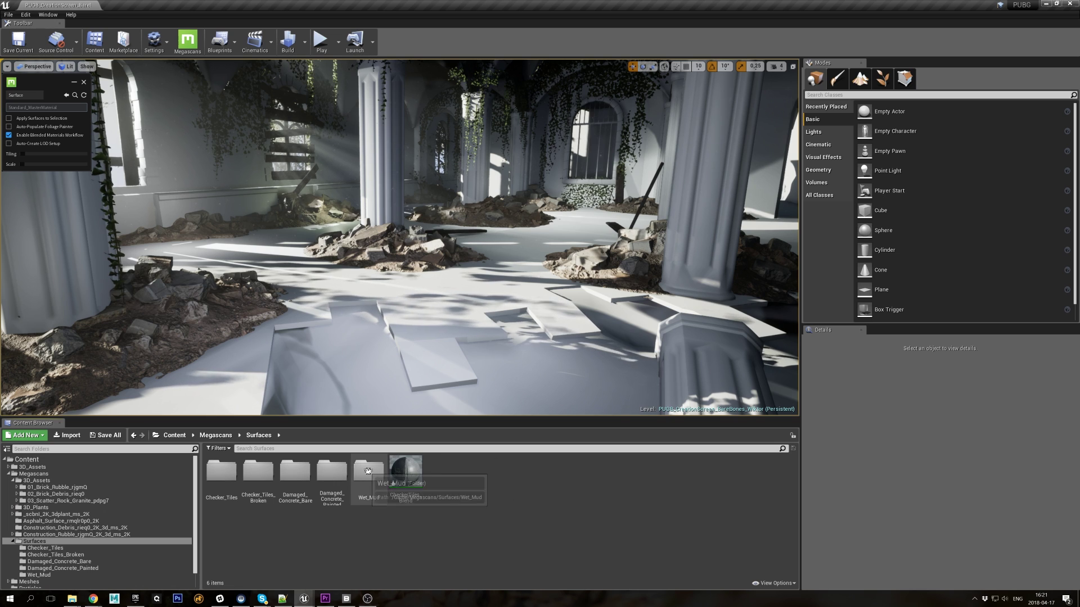
# Apply the WetMud material from the Wet_Mud surface folder to the ground beneath the broken floor tiles
pyautogui.doubleClick(367, 471)
pyautogui.click(82, 568)
pyautogui.click(219, 478)
pyautogui.click(88, 562)
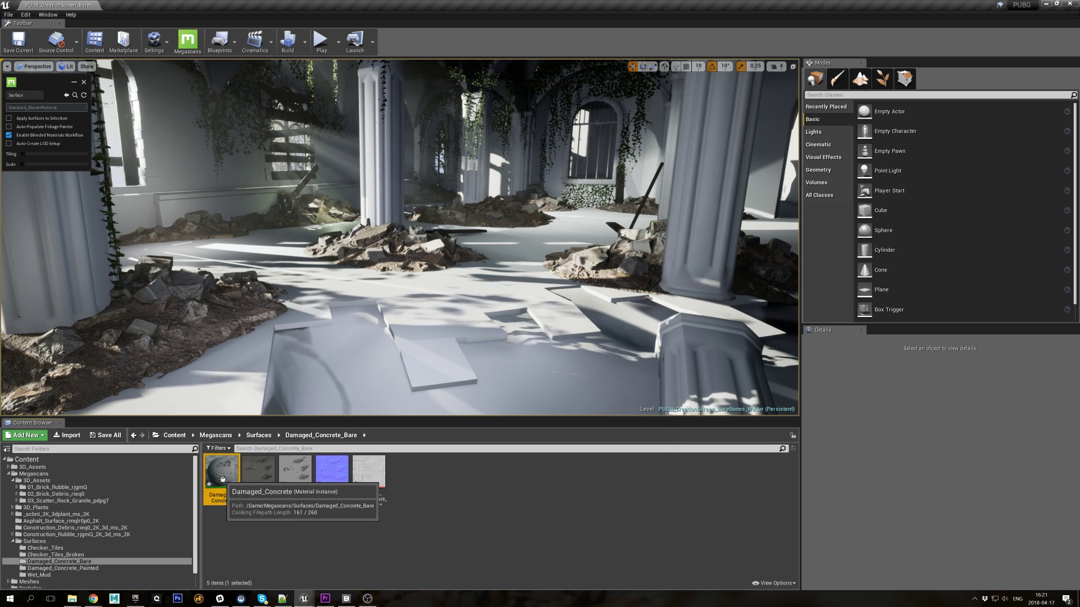
pyautogui.click(222, 478)
pyautogui.click(39, 574)
pyautogui.click(368, 475)
pyautogui.moveTo(374, 371); pyautogui.dragTo(374, 372)
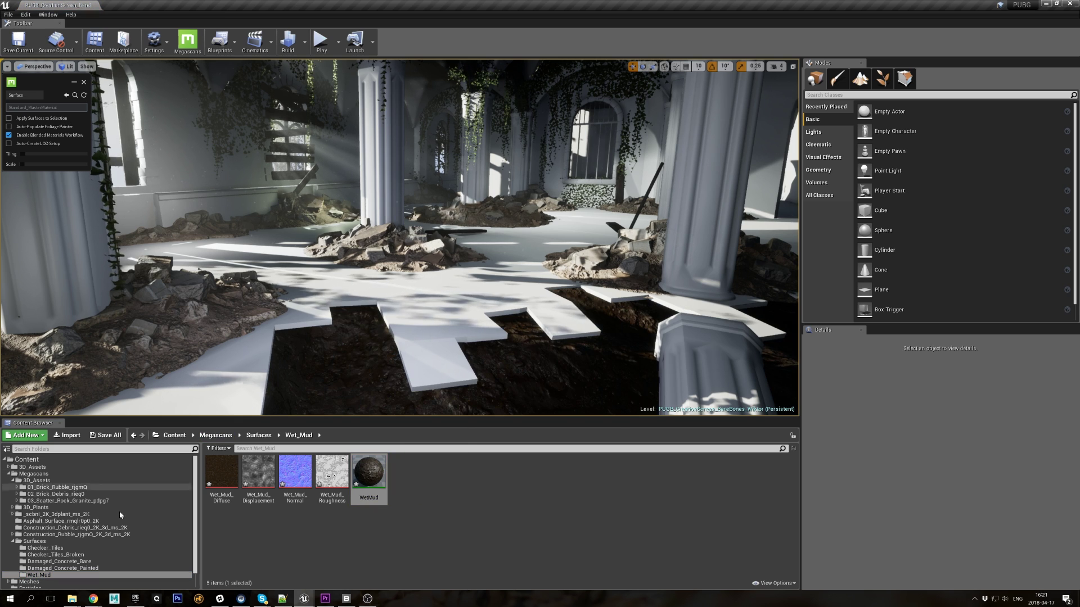
# Apply the painted damaged concrete material from Damaged_Concrete_Painted to the interior walls
pyautogui.click(62, 568)
pyautogui.moveTo(222, 478); pyautogui.dragTo(613, 190)
pyautogui.moveTo(593, 214); pyautogui.dragTo(588, 198, button='right')
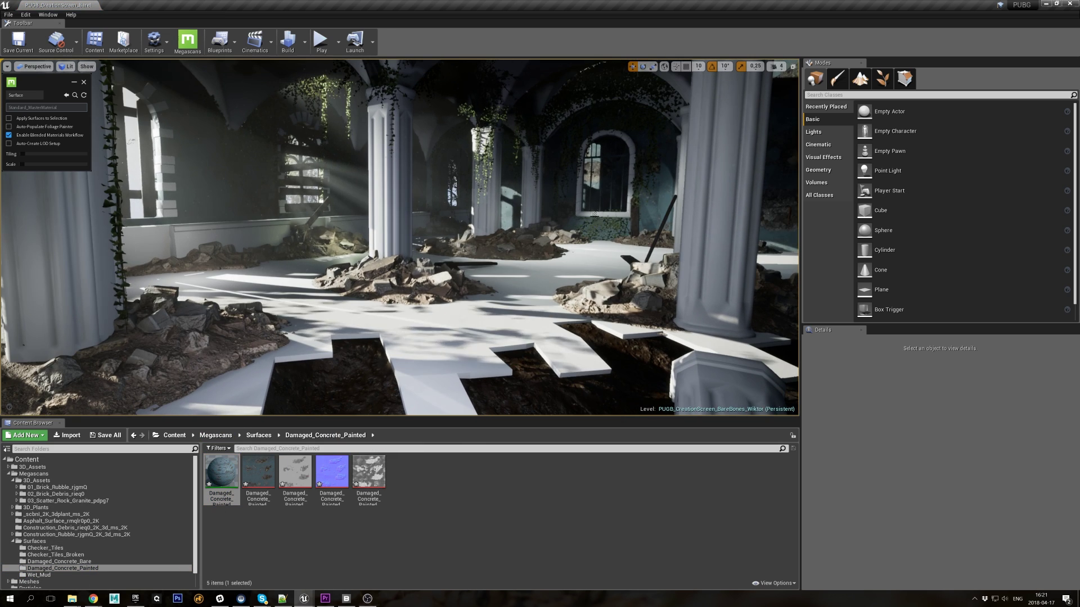
# Apply the Damaged_Concrete material from Damaged_Concrete_Bare to all the columns and the trim along the wall
pyautogui.click(58, 561)
pyautogui.click(73, 277)
pyautogui.moveTo(223, 476); pyautogui.dragTo(914, 422)
pyautogui.moveTo(222, 478); pyautogui.dragTo(234, 230)
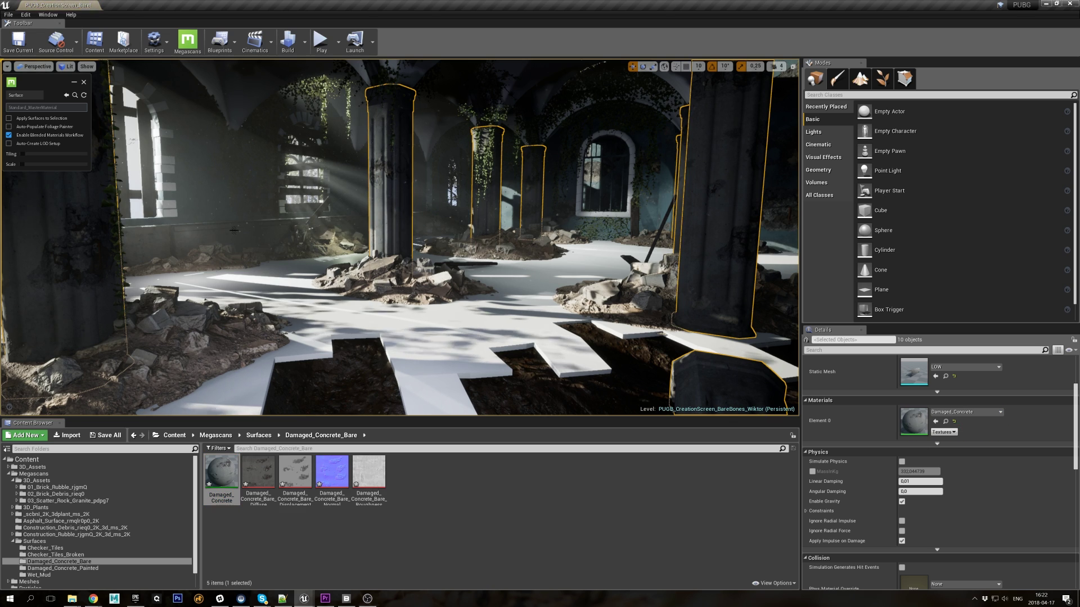
# Select the vaulted ceiling meshes and apply the Damaged_Concrete material to them, including the arch above the back window
pyautogui.click(238, 100)
pyautogui.keyDown('ctrl'); pyautogui.click(307, 79); pyautogui.keyUp('ctrl')
pyautogui.hotkey('shift', 'e')
pyautogui.moveTo(221, 473); pyautogui.dragTo(912, 469)
pyautogui.click(919, 409)
pyautogui.click(554, 107)
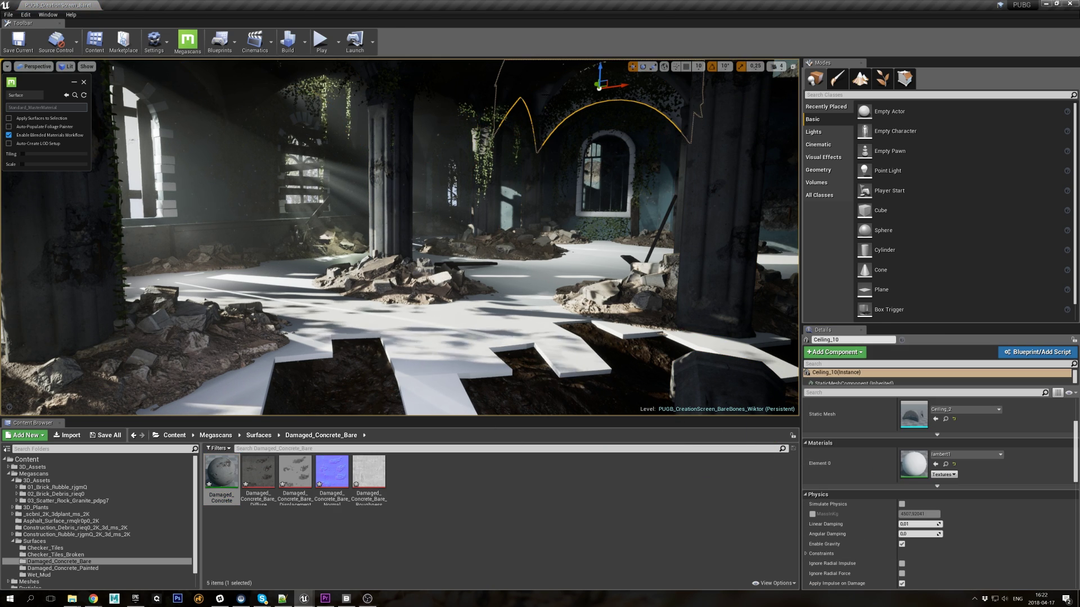
pyautogui.moveTo(221, 480); pyautogui.dragTo(908, 464)
# Select the brick window surrounds and the arched back window frame, and assign them the Damaged_Concrete material
pyautogui.click(168, 211)
pyautogui.keyDown('ctrl'); pyautogui.click(602, 214); pyautogui.keyUp('ctrl')
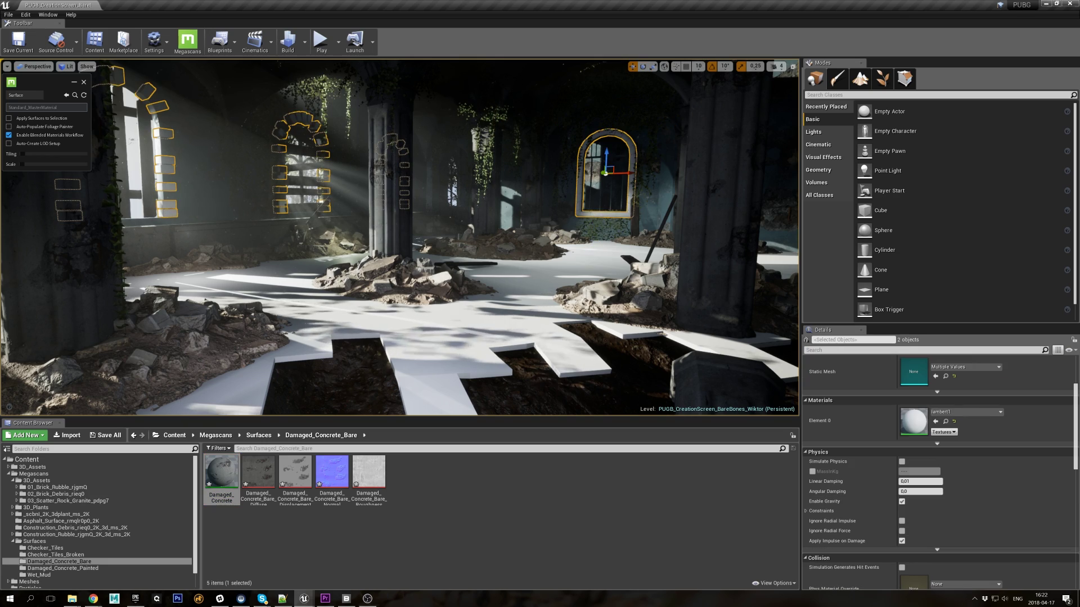
pyautogui.moveTo(221, 474); pyautogui.dragTo(913, 422)
pyautogui.press('Escape')
# Apply the CheckerTiles_Blend material from the Surfaces folder to the tiled floor
pyautogui.moveTo(400, 239); pyautogui.dragTo(398, 222, button='right')
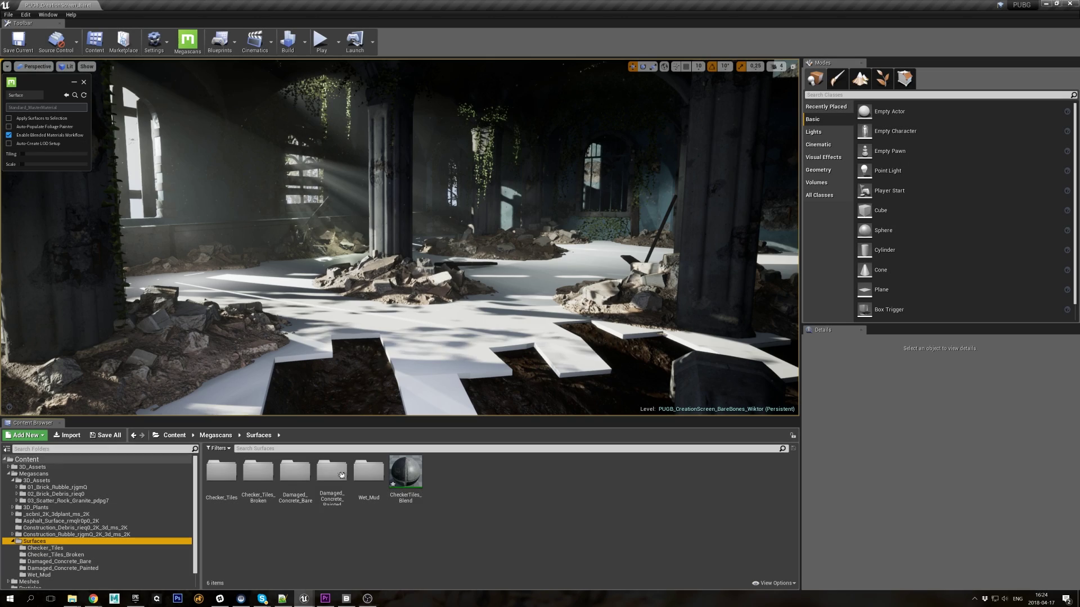
pyautogui.click(397, 478)
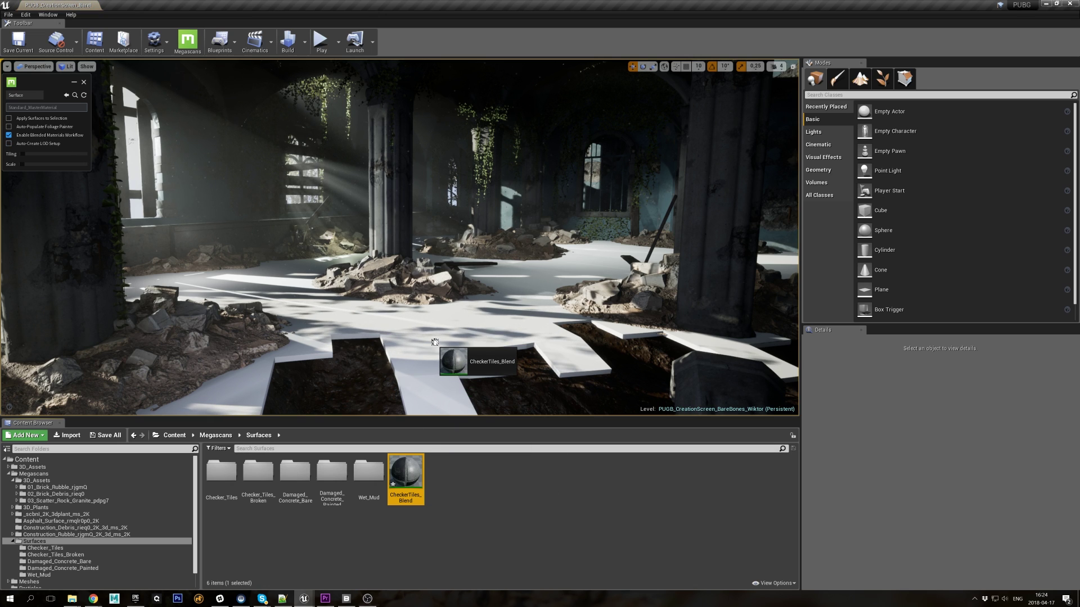
pyautogui.moveTo(435, 342); pyautogui.dragTo(435, 343)
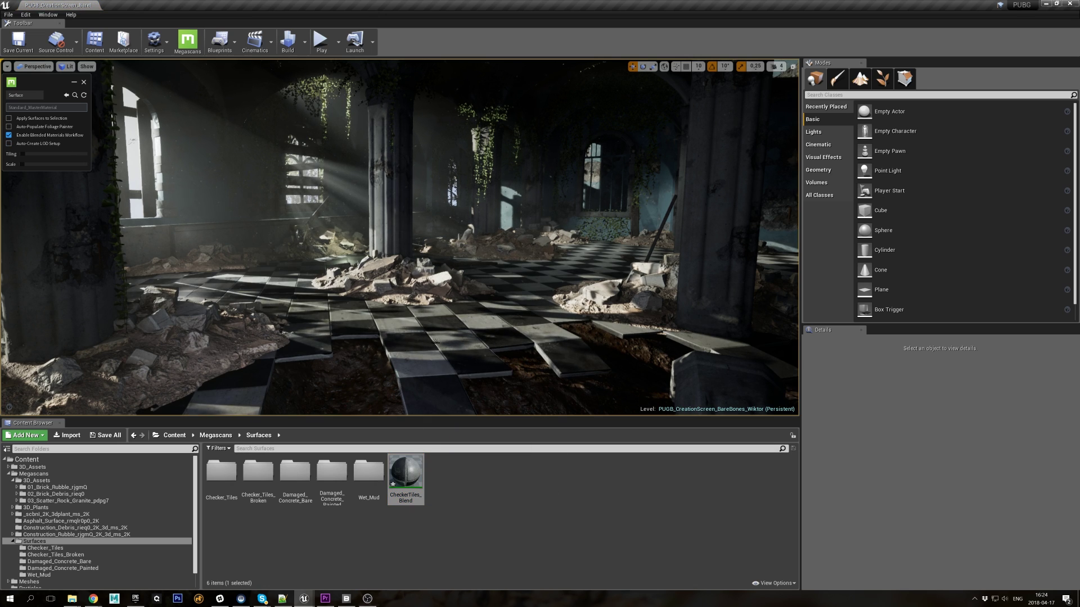
pyautogui.moveTo(412, 217); pyautogui.dragTo(424, 267, button='right')
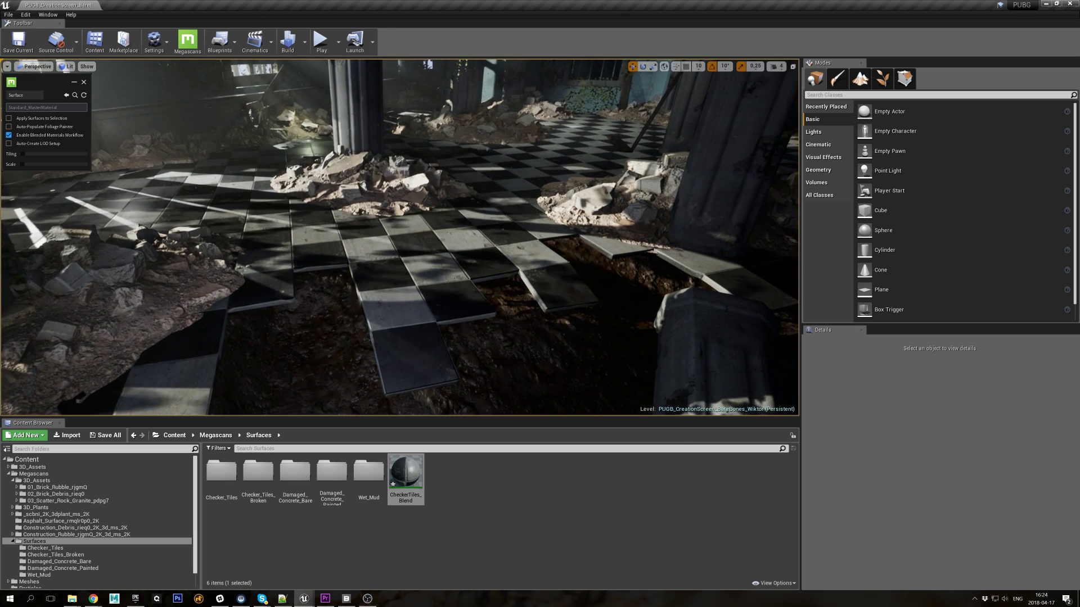
# Switch to vertex color painting, select the building mesh, and paint the red channel to blend mud onto the front floor tiles
pyautogui.click(905, 79)
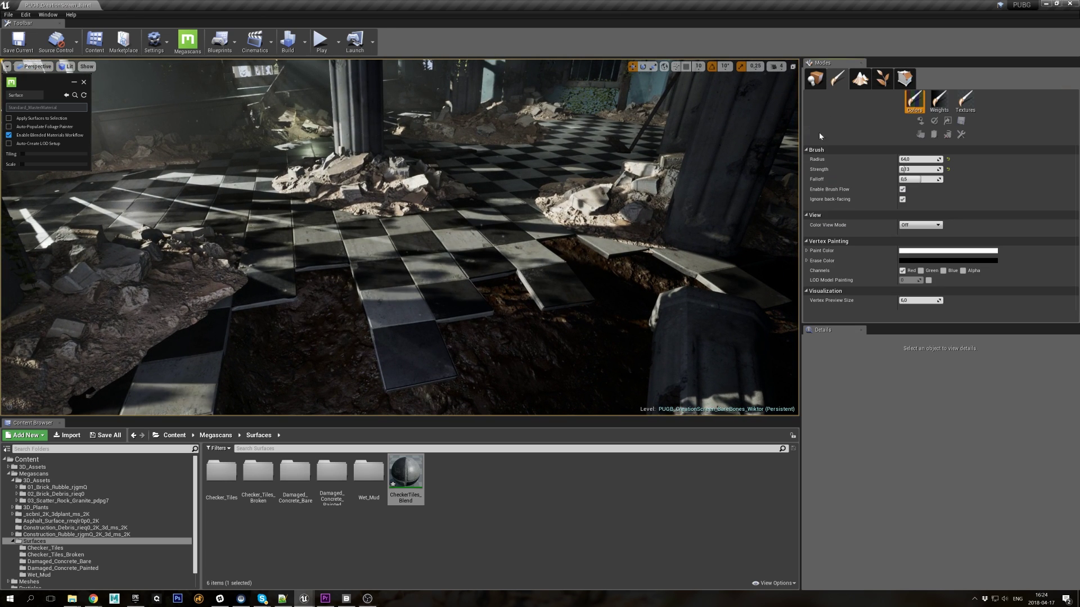
pyautogui.moveTo(543, 255); pyautogui.dragTo(521, 277, button='right')
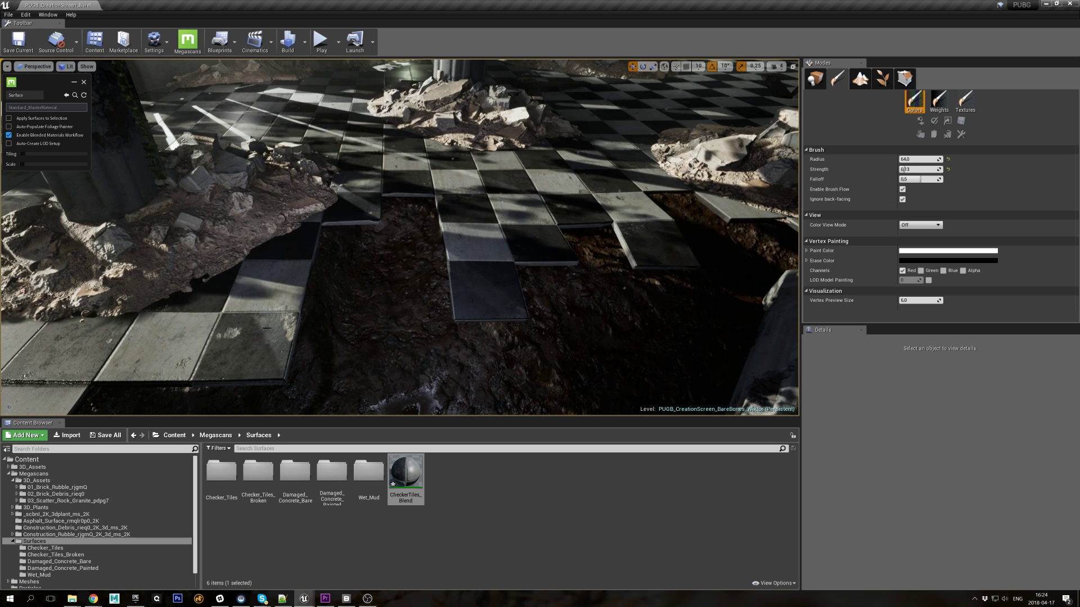
pyautogui.click(260, 344)
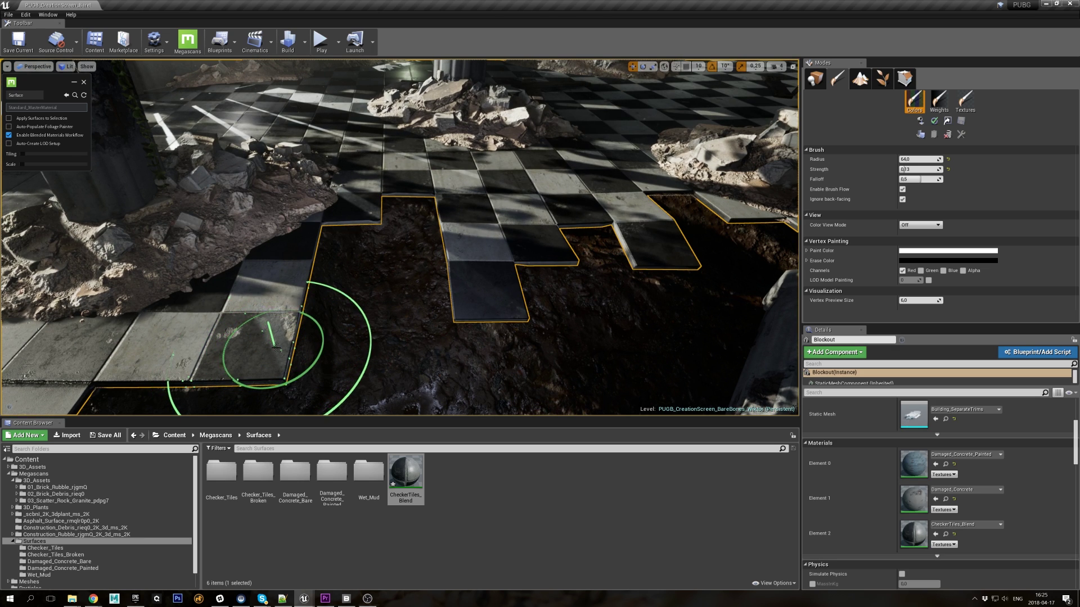
pyautogui.moveTo(276, 348); pyautogui.dragTo(284, 337)
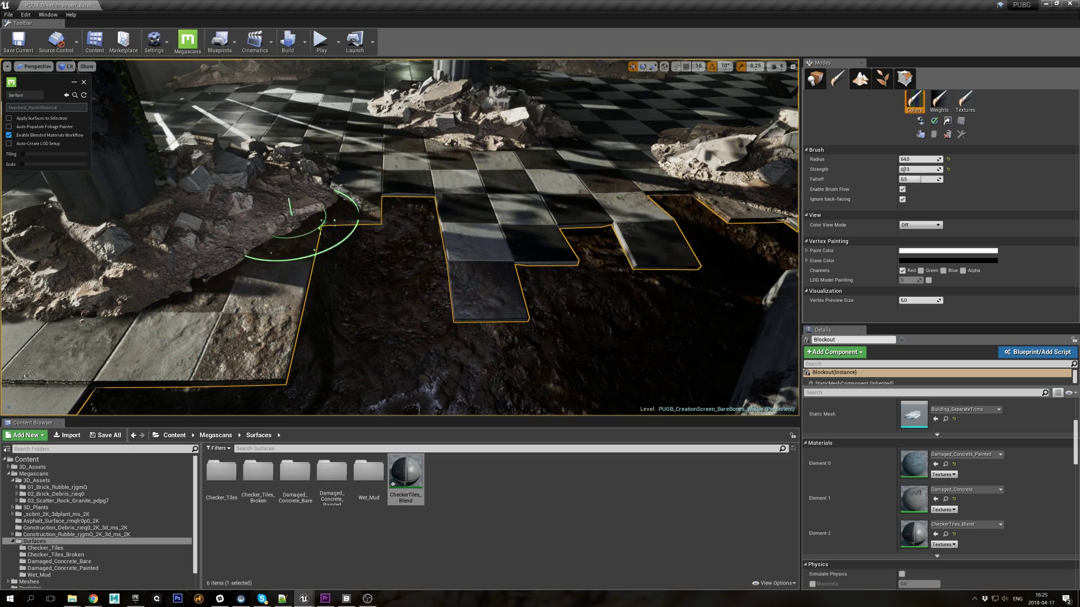
pyautogui.moveTo(76, 366); pyautogui.dragTo(163, 337, button='right')
# Enable the Green channel, set the brush radius to 128 and strength to 1, and paint broken tiles across the floor
pyautogui.moveTo(544, 219)
pyautogui.mouseDown(button='right')
pyautogui.moveTo(550, 206)
pyautogui.moveTo(279, 280)
pyautogui.mouseUp(button='right')
pyautogui.click(921, 271)
pyautogui.moveTo(232, 207); pyautogui.dragTo(261, 158, button='right')
pyautogui.hotkey('alt', '3')
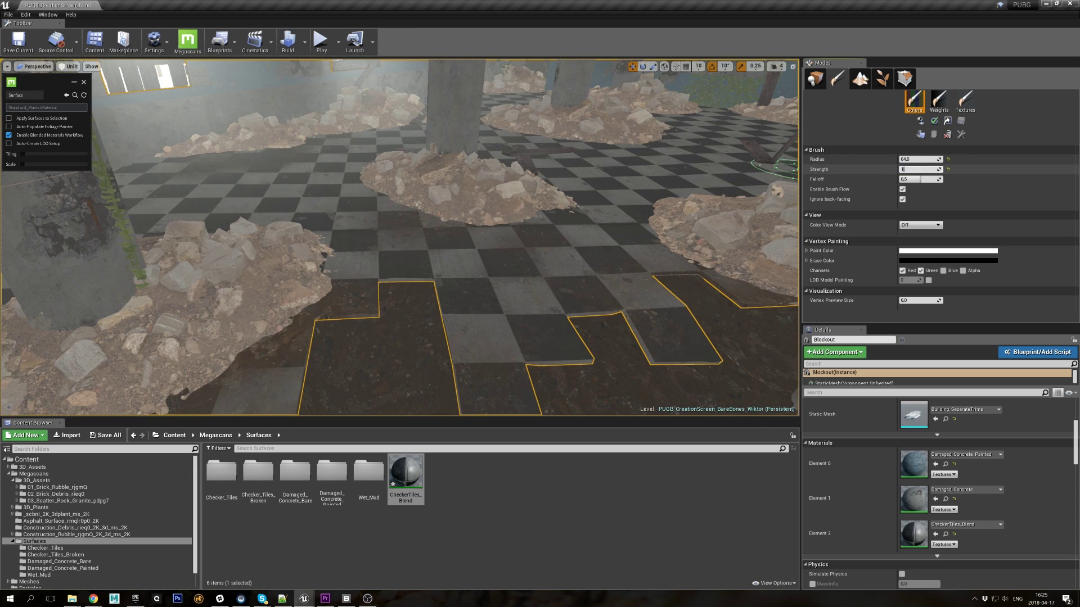
pyautogui.hotkey('alt', '4')
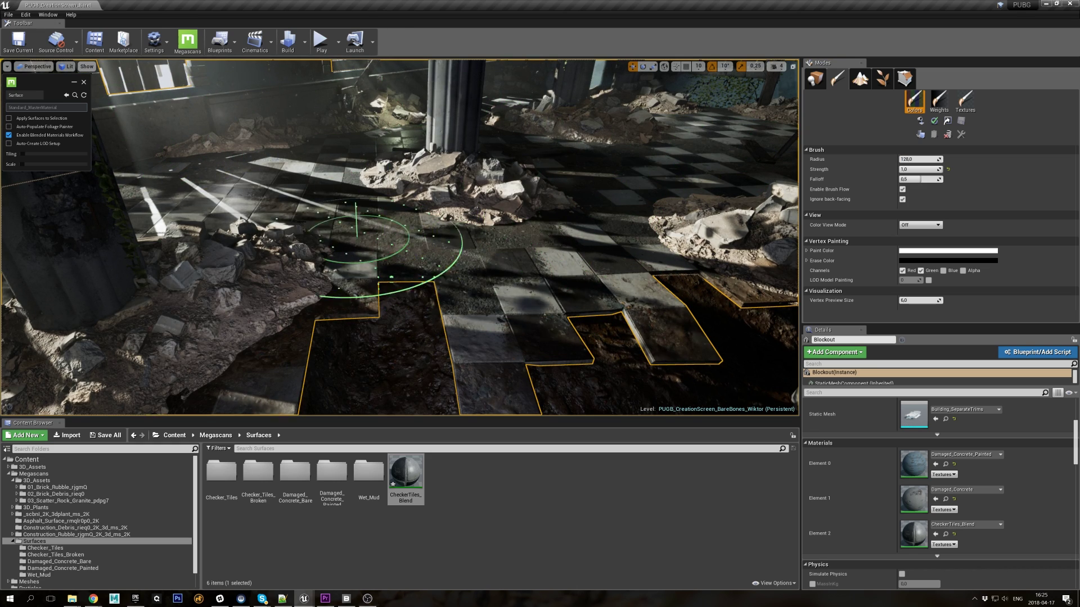
pyautogui.moveTo(610, 180); pyautogui.dragTo(450, 191, button='right')
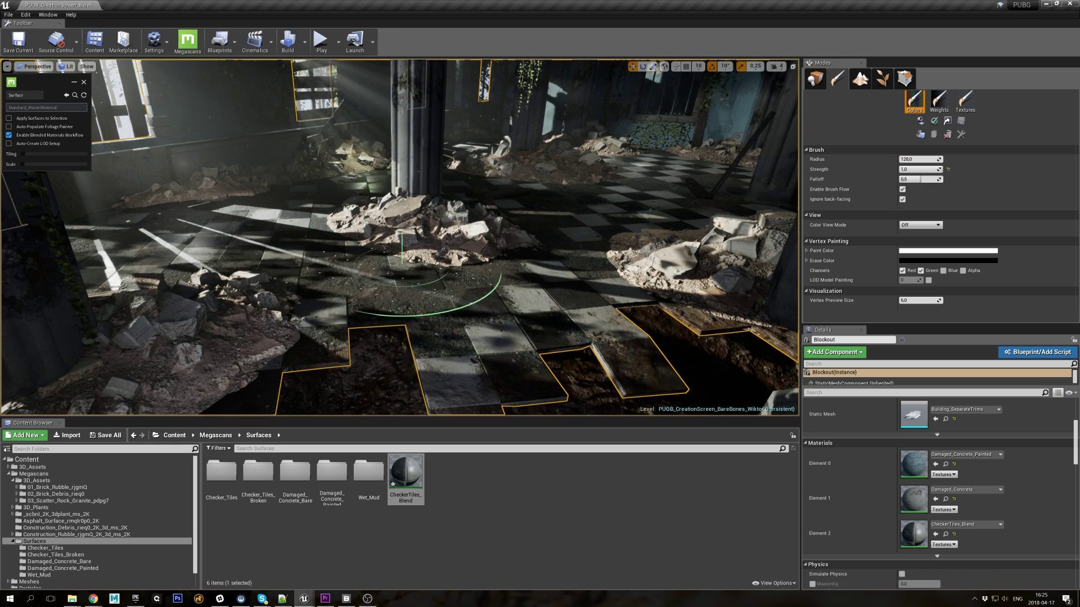
pyautogui.moveTo(409, 281); pyautogui.dragTo(495, 275, button='right')
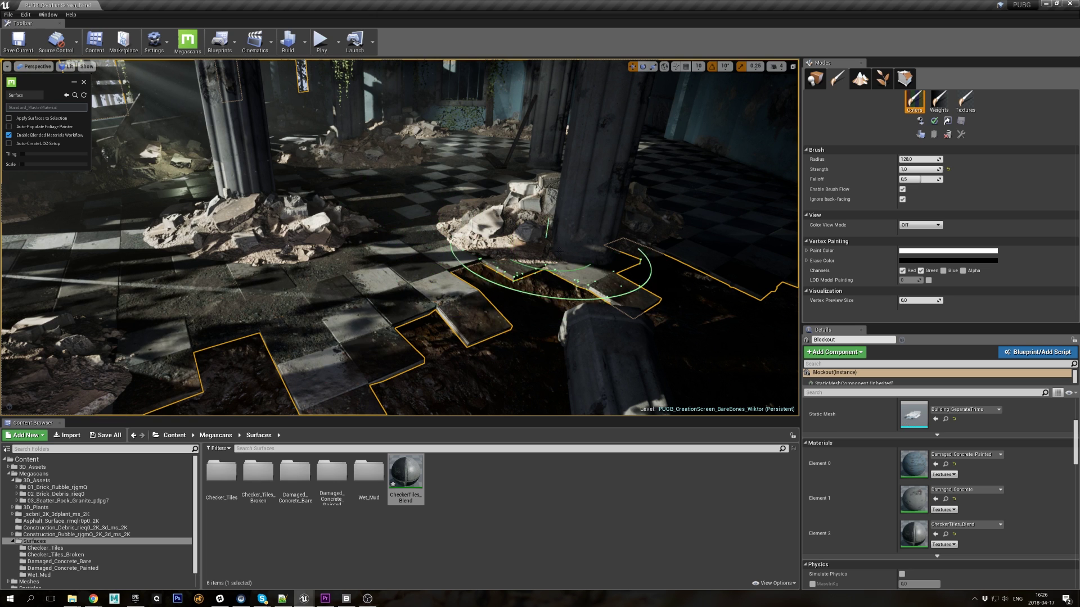
pyautogui.moveTo(433, 195); pyautogui.dragTo(375, 174, button='right')
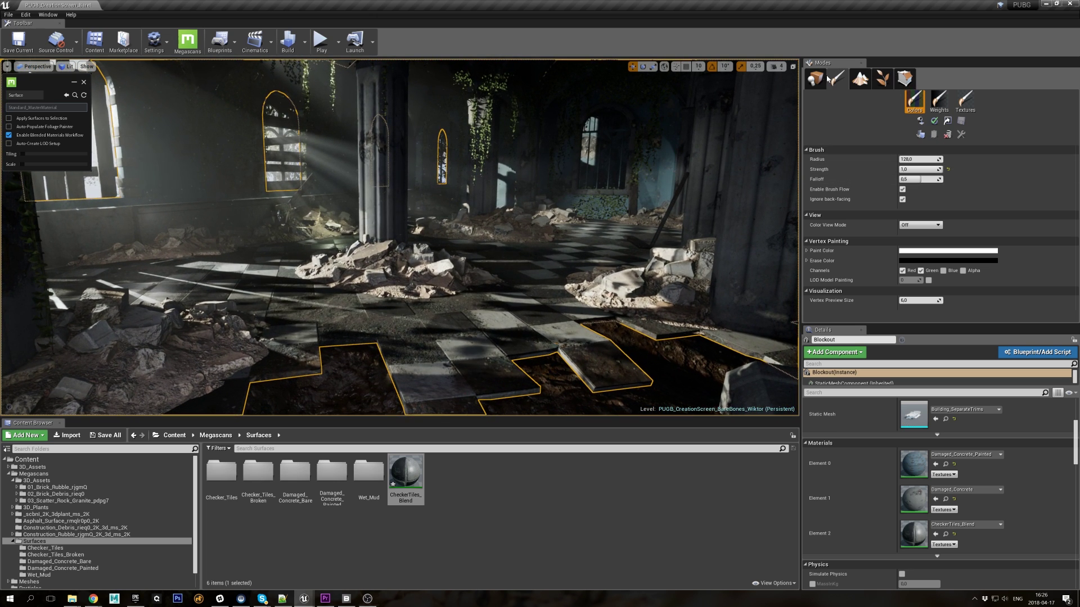
# Open the material instance of the rubble around the central column beside the viewport and adjust its Albedo Power
pyautogui.click(818, 79)
pyautogui.click(405, 271)
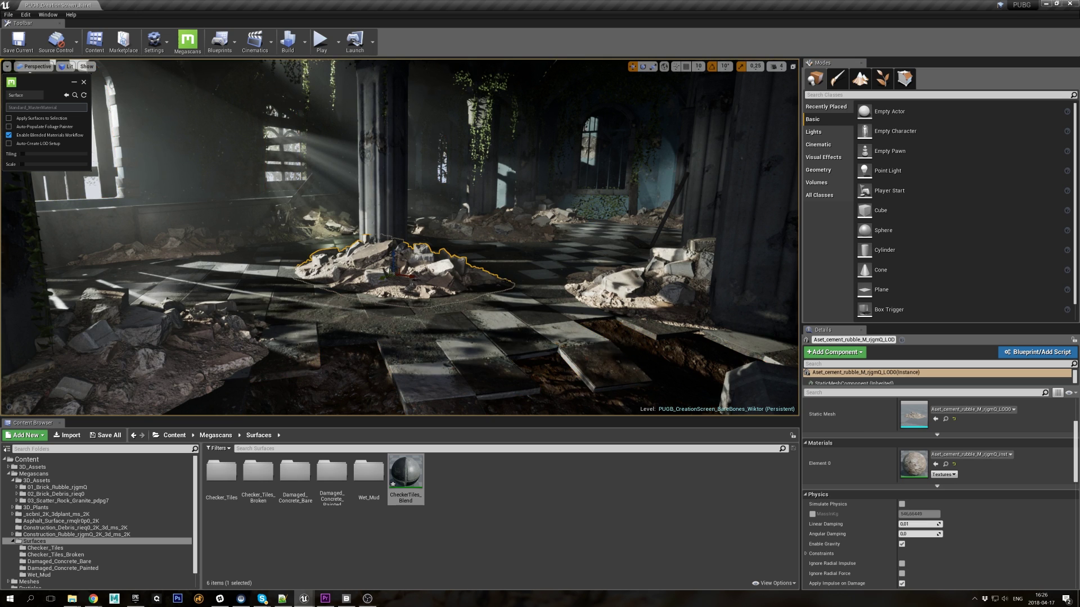
pyautogui.doubleClick(912, 460)
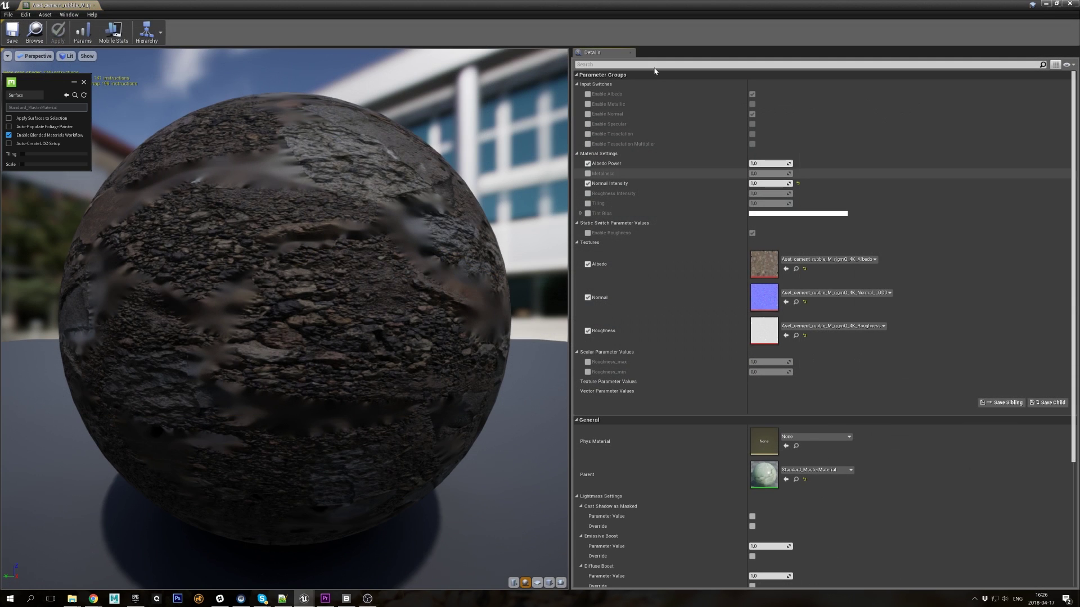
pyautogui.moveTo(628, 7); pyautogui.dragTo(768, 197)
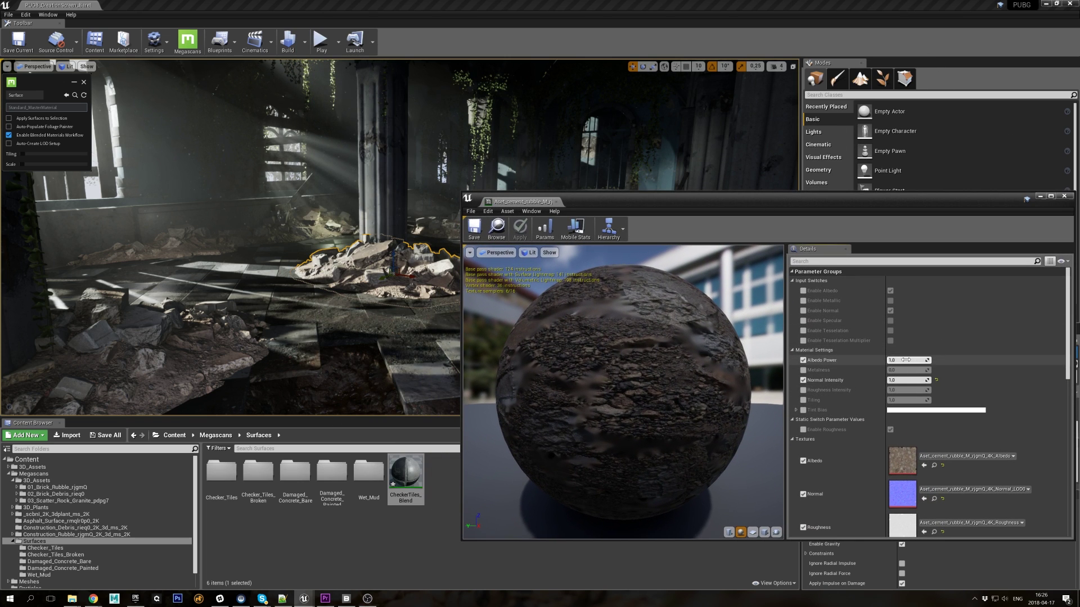
pyautogui.moveTo(905, 361); pyautogui.dragTo(928, 360)
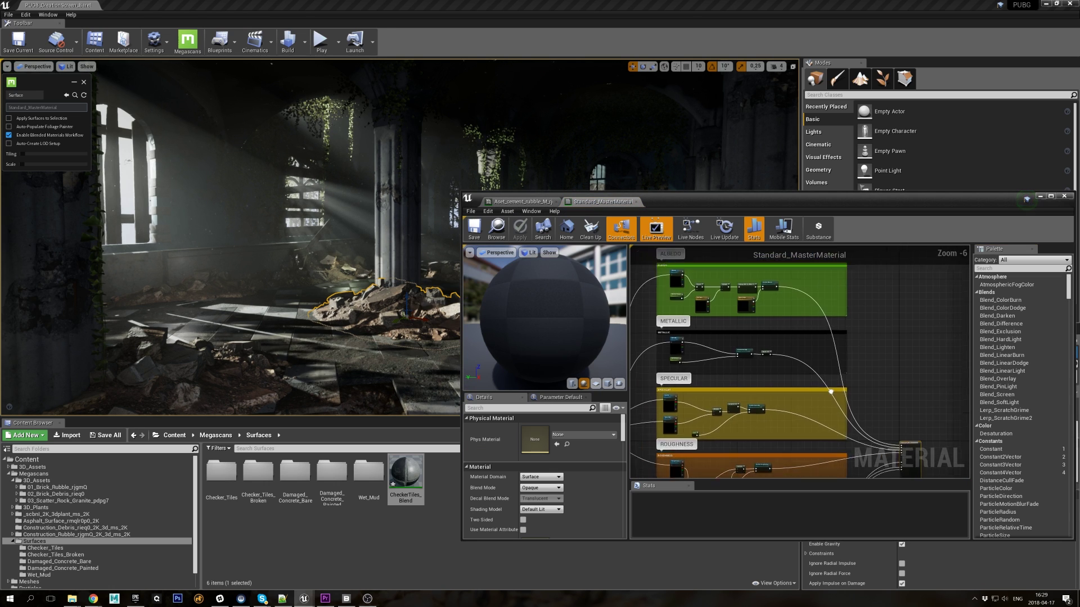
# Add a Desaturation node in the Albedo group of Standard_MasterMaterial and connect the Enable Albedo output to it
pyautogui.scroll(4, 756, 356)
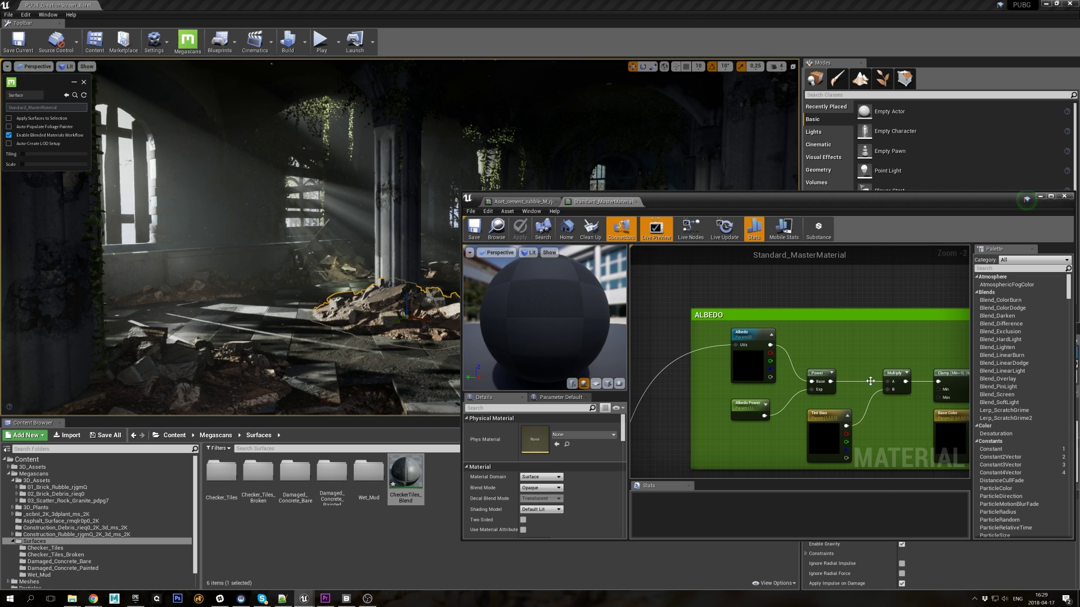
pyautogui.moveTo(956, 393); pyautogui.dragTo(819, 341, button='right')
pyautogui.rightClick(824, 353)
pyautogui.write('des')
pyautogui.press('Return')
pyautogui.click(822, 341)
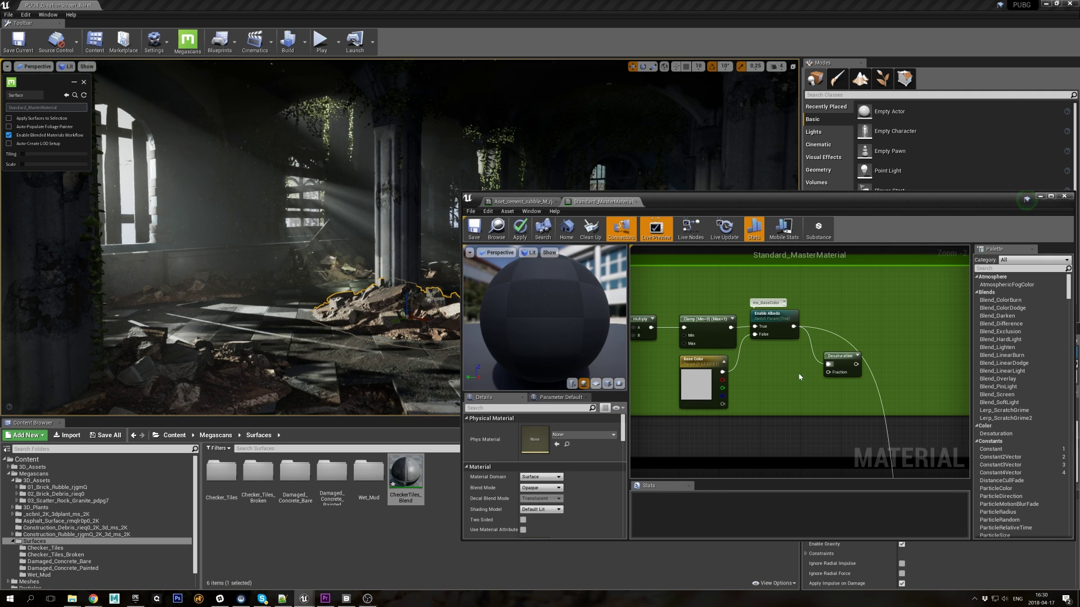
# Promote the Desaturation node's Fraction input to a scalar parameter named Albedo_Desaturation and place it beside the node
pyautogui.rightClick(829, 372)
pyautogui.click(849, 379)
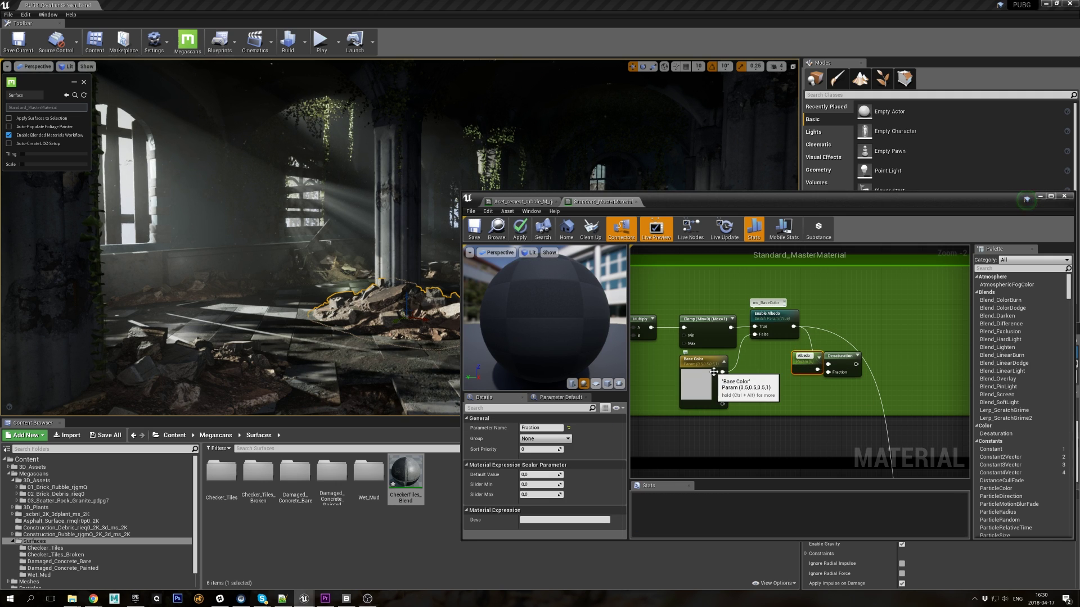
pyautogui.moveTo(804, 367); pyautogui.dragTo(768, 380)
# Connect the Desaturation output to the material's Base Color input, replacing the existing connection, and save the master material
pyautogui.scroll(-2, 874, 390)
pyautogui.moveTo(874, 390); pyautogui.dragTo(794, 304, button='right')
pyautogui.moveTo(779, 285); pyautogui.dragTo(890, 420)
pyautogui.moveTo(940, 387); pyautogui.dragTo(947, 390)
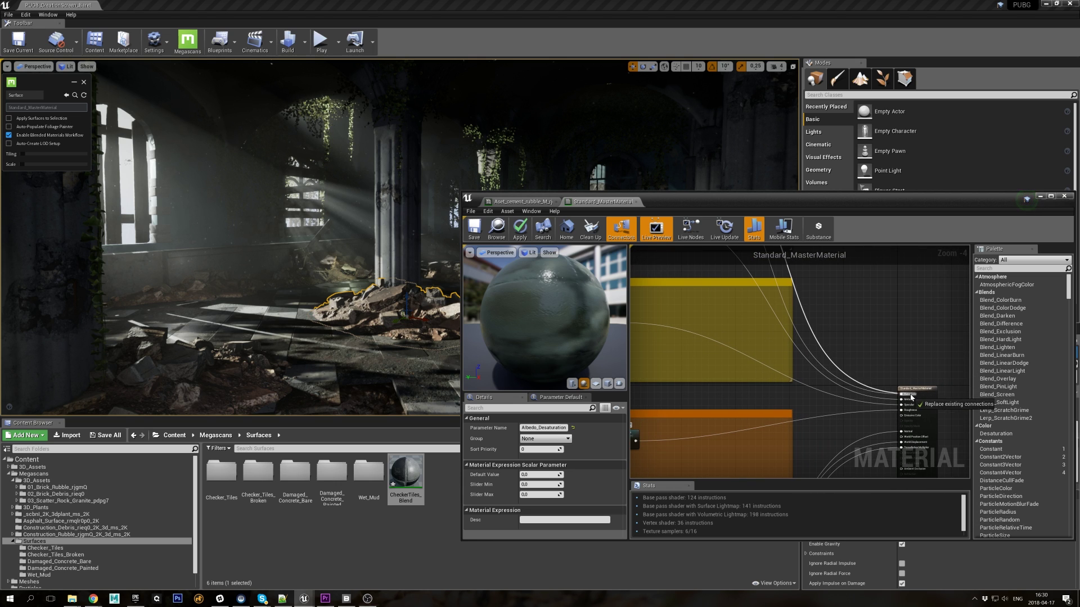
pyautogui.scroll(-4, 843, 435)
pyautogui.hotkey('ctrl', 's')
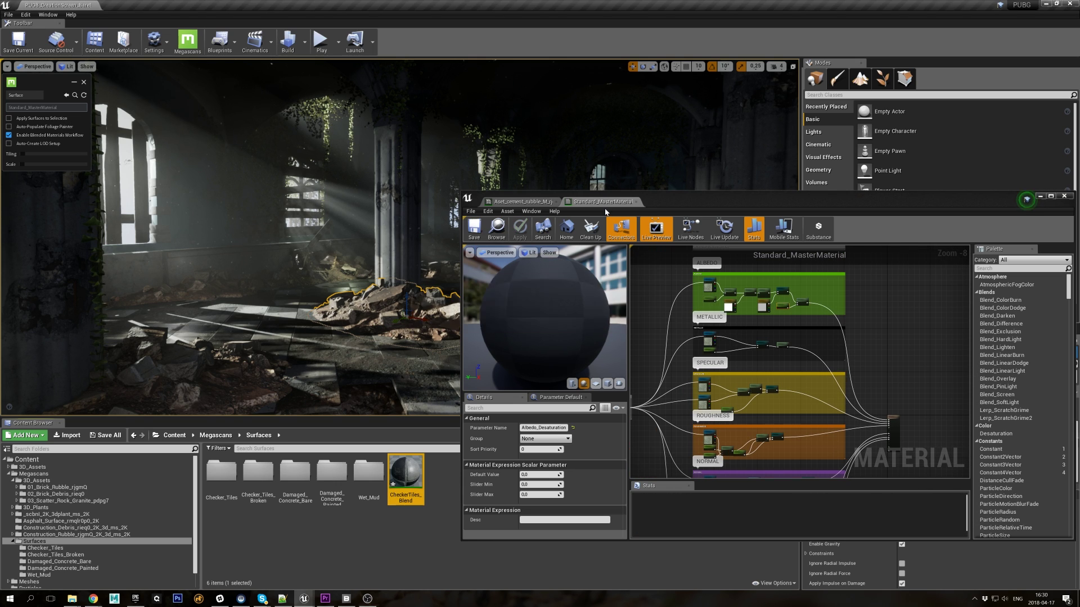
# Close the master material, reopen the rubble's material instance, then enable Albedo_Desaturation and raise its value
pyautogui.click(1064, 196)
pyautogui.doubleClick(913, 464)
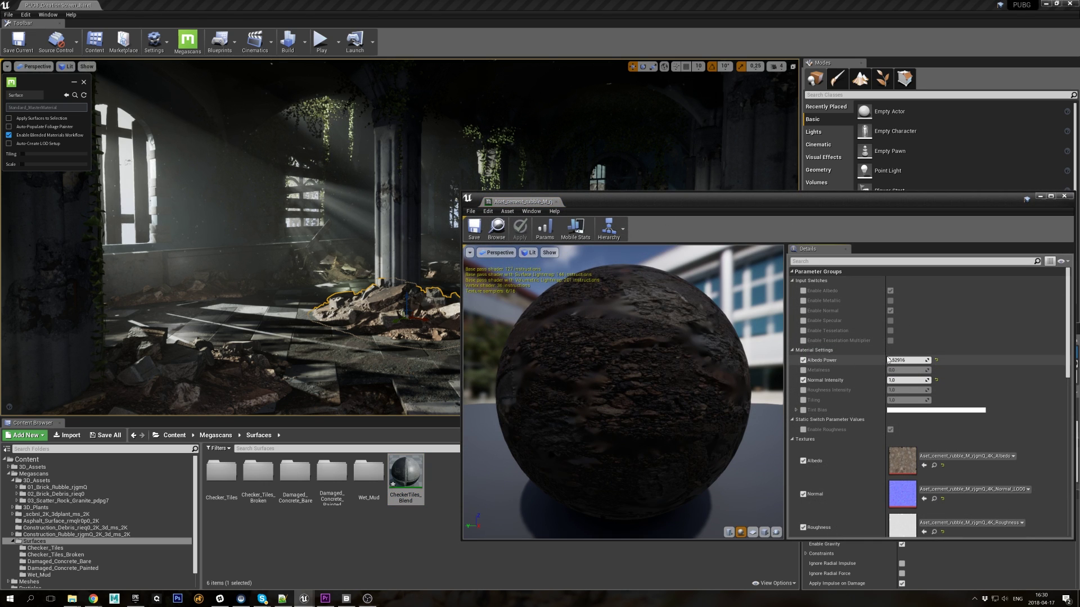
pyautogui.click(803, 291)
pyautogui.scroll(-5, 1064, 287)
pyautogui.click(802, 388)
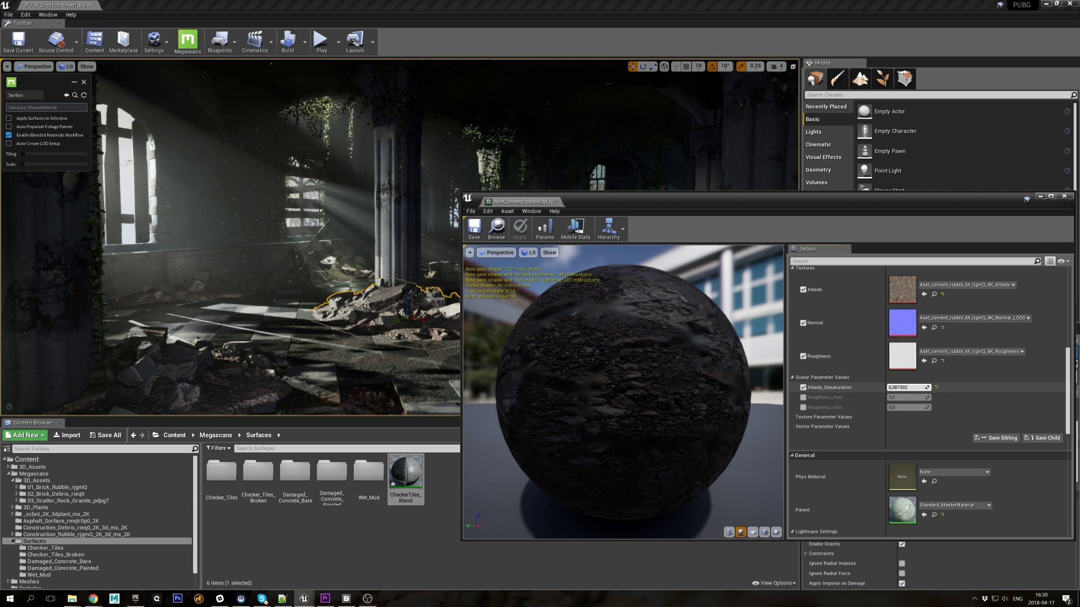
pyautogui.moveTo(463, 253); pyautogui.dragTo(685, 253)
# Raise the rubble instance's Albedo Power to about 1.6 and close the material instance
pyautogui.scroll(3, 980, 314)
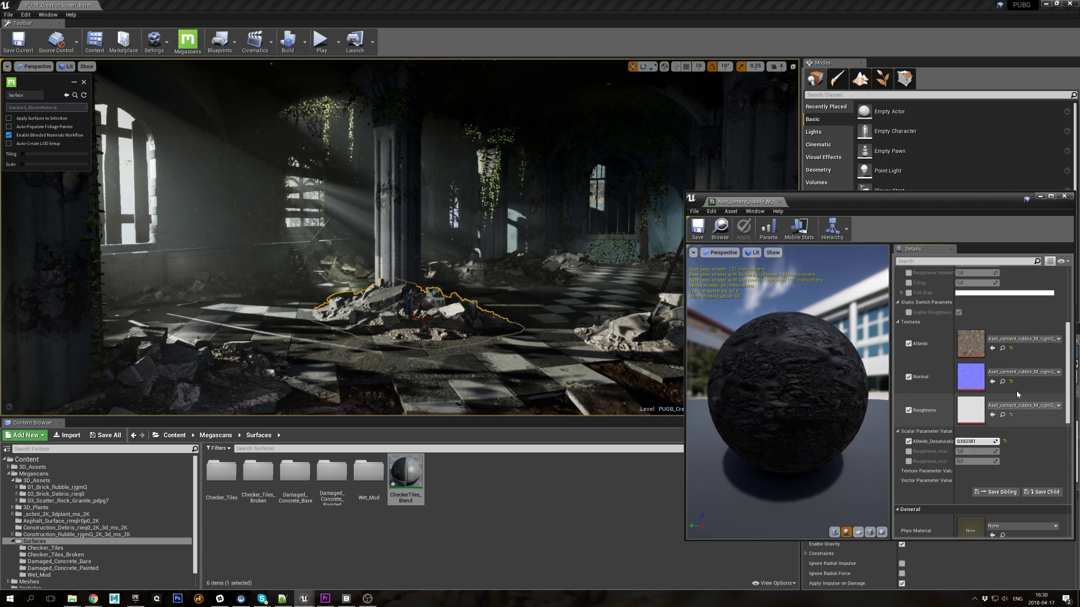
pyautogui.moveTo(974, 297); pyautogui.dragTo(983, 297)
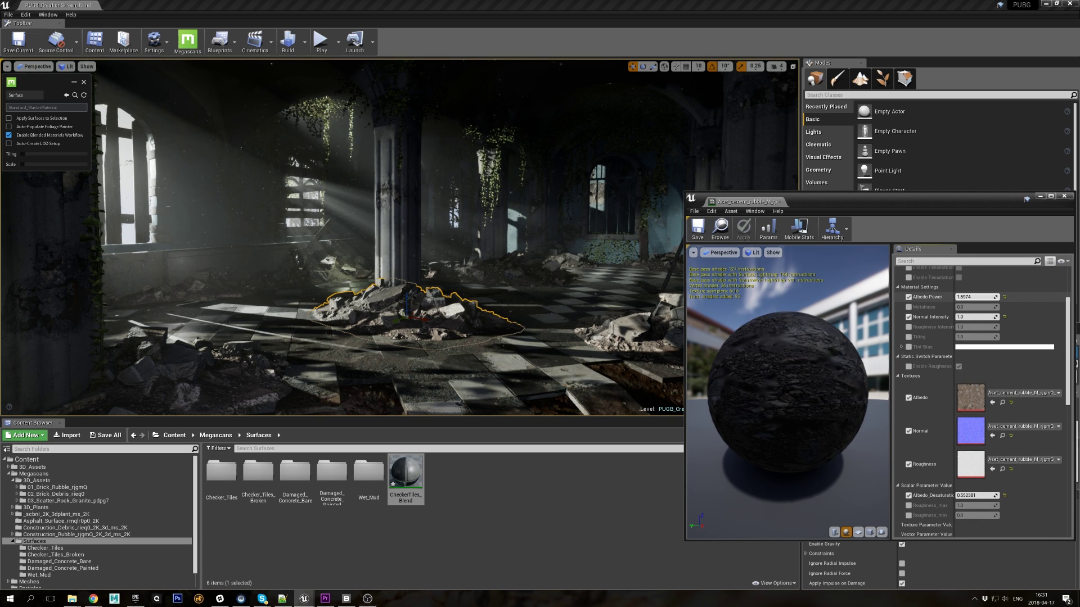
pyautogui.click(1063, 196)
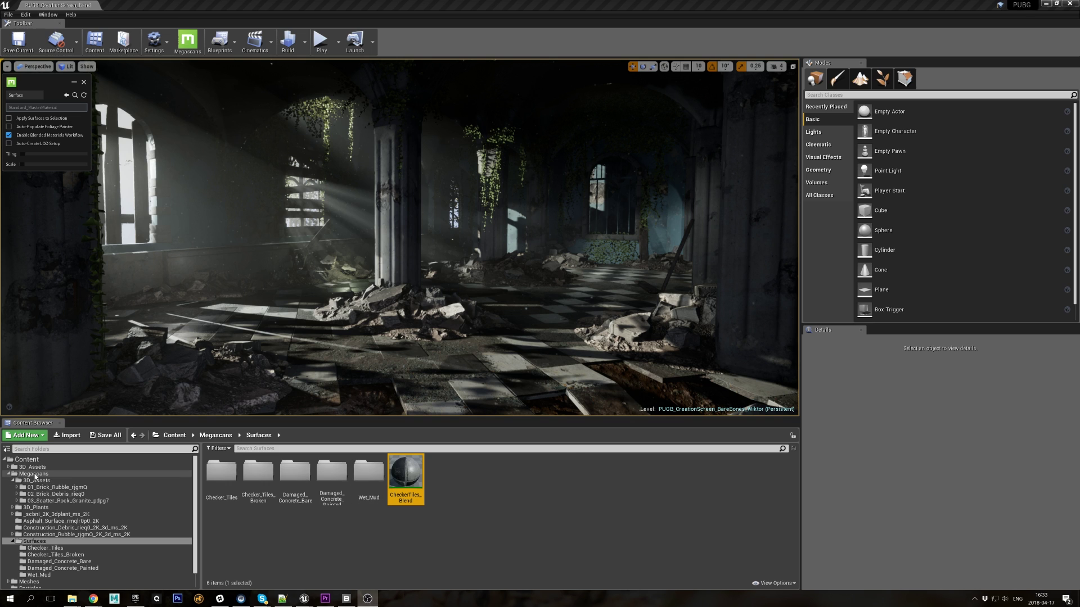
# Select the Megascans 3D_Plants folder, enable Auto-Populate Foliage Painter, and switch to foliage painting
pyautogui.click(33, 474)
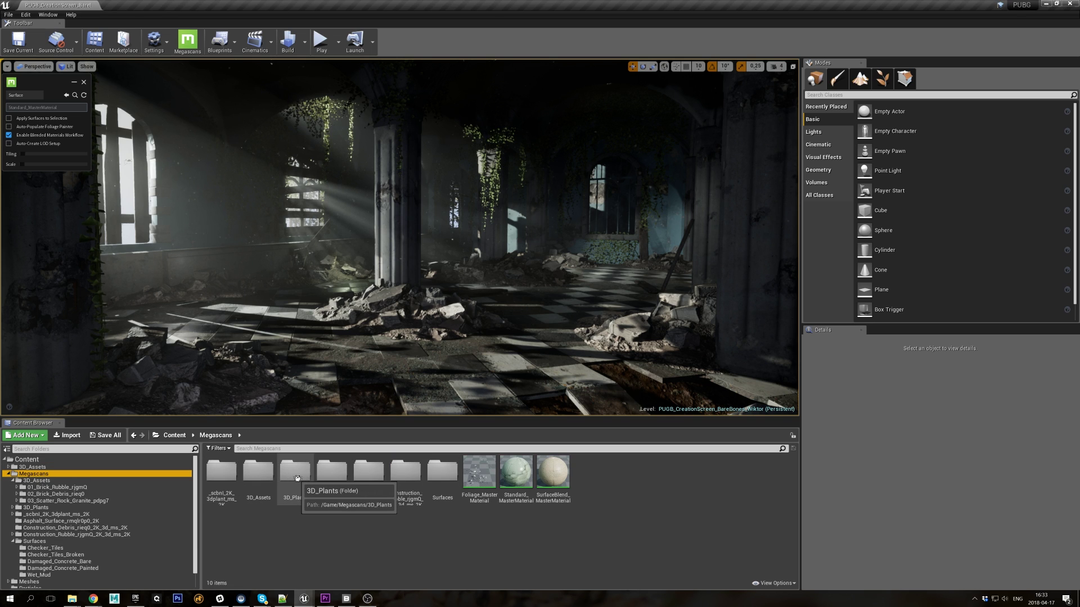
pyautogui.click(296, 475)
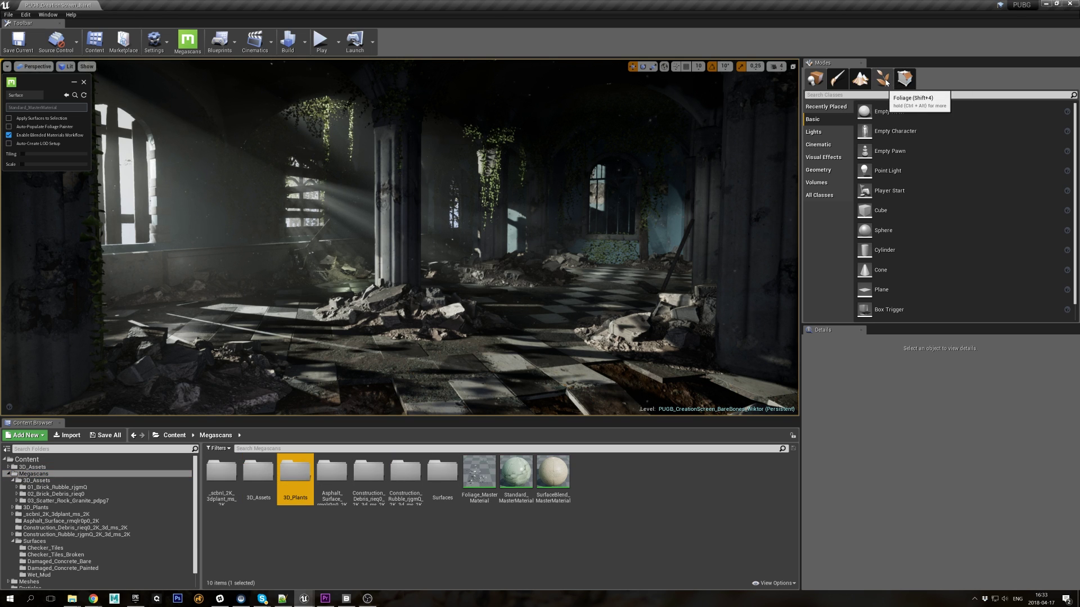
pyautogui.click(9, 127)
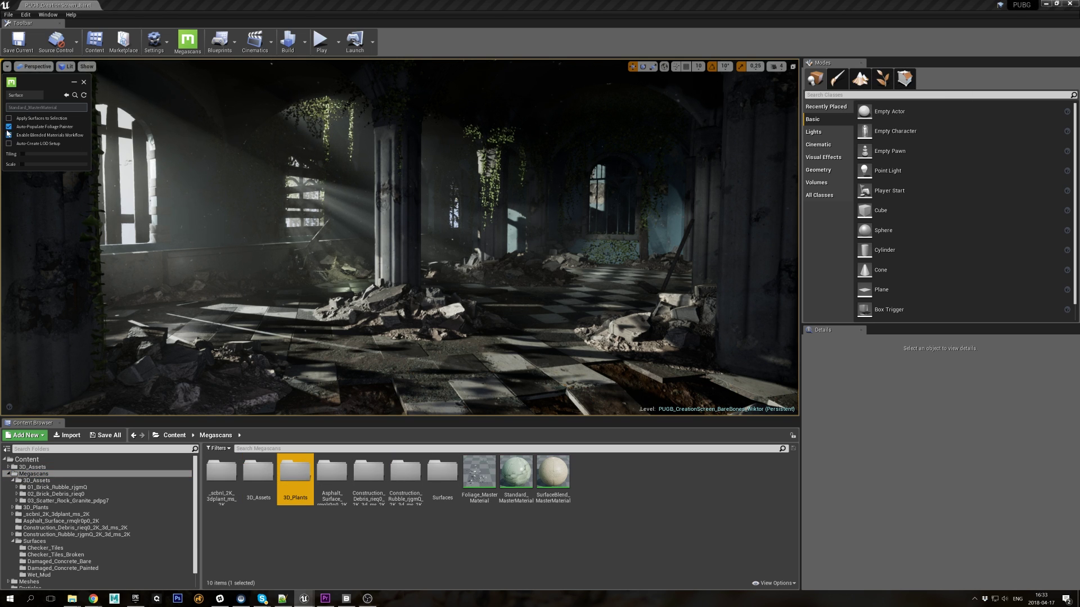
pyautogui.click(883, 80)
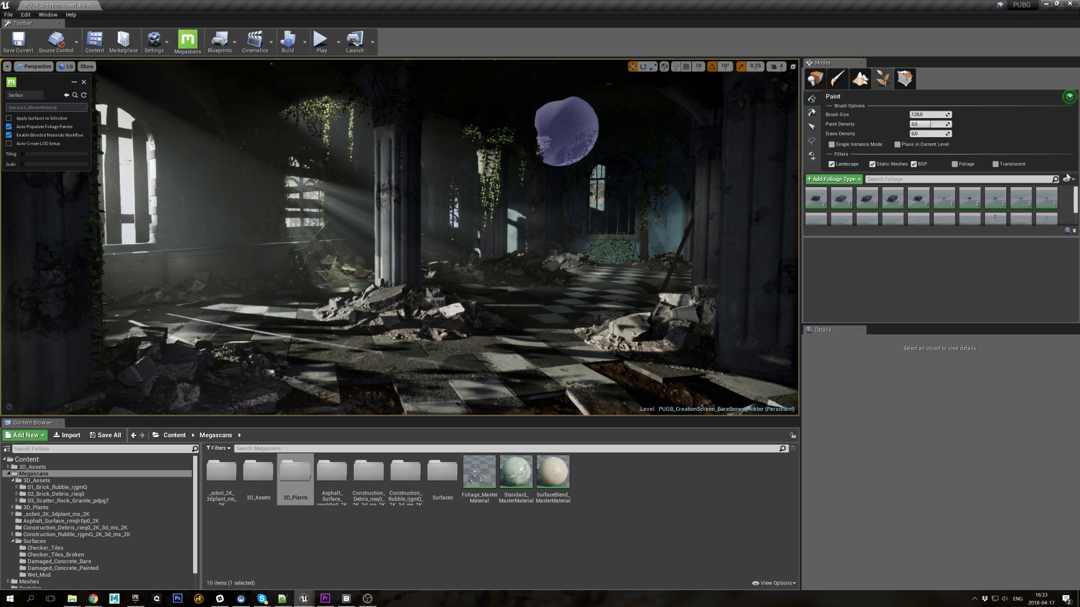
# Browse the populated foliage types and select all of them for painting
pyautogui.moveTo(1075, 196)
pyautogui.mouseDown()
pyautogui.moveTo(1076, 216)
pyautogui.moveTo(1076, 195)
pyautogui.mouseUp()
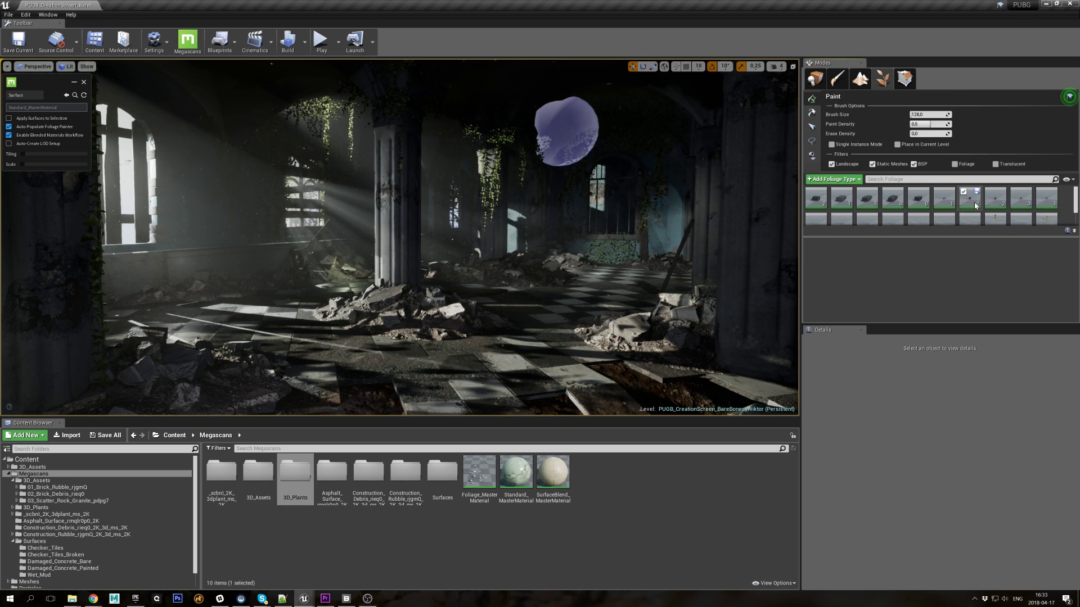
pyautogui.click(816, 199)
pyautogui.click(994, 199)
pyautogui.scroll(-3, 923, 214)
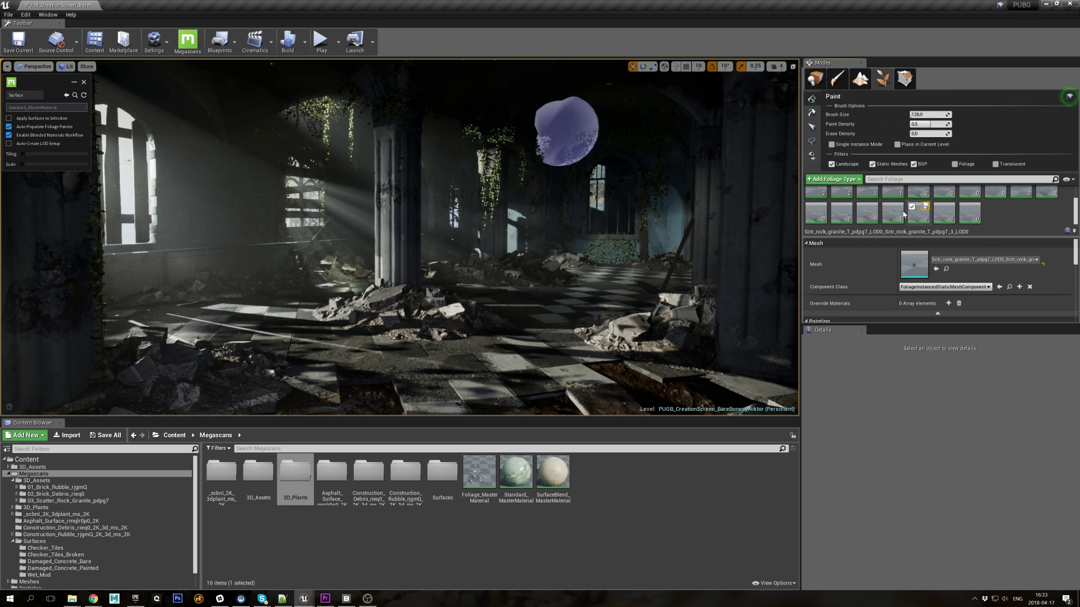
pyautogui.click(968, 214)
pyautogui.hotkey('ctrl', 'a')
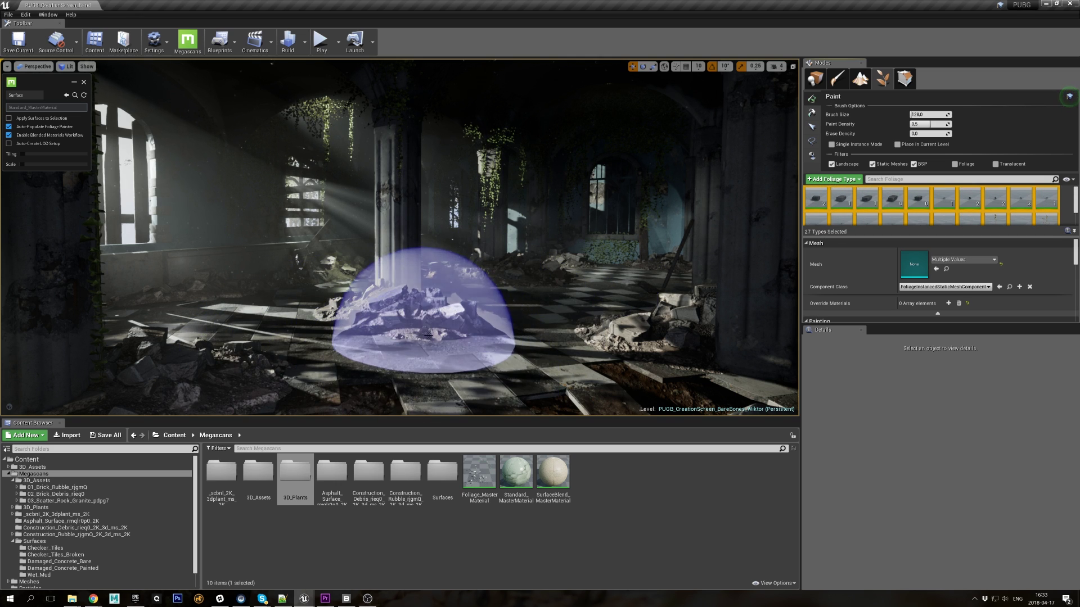
# Set the foliage brush size to 100 and paint debris and plants across the ruined floor
pyautogui.click(928, 115)
pyautogui.write('100')
pyautogui.press('Return')
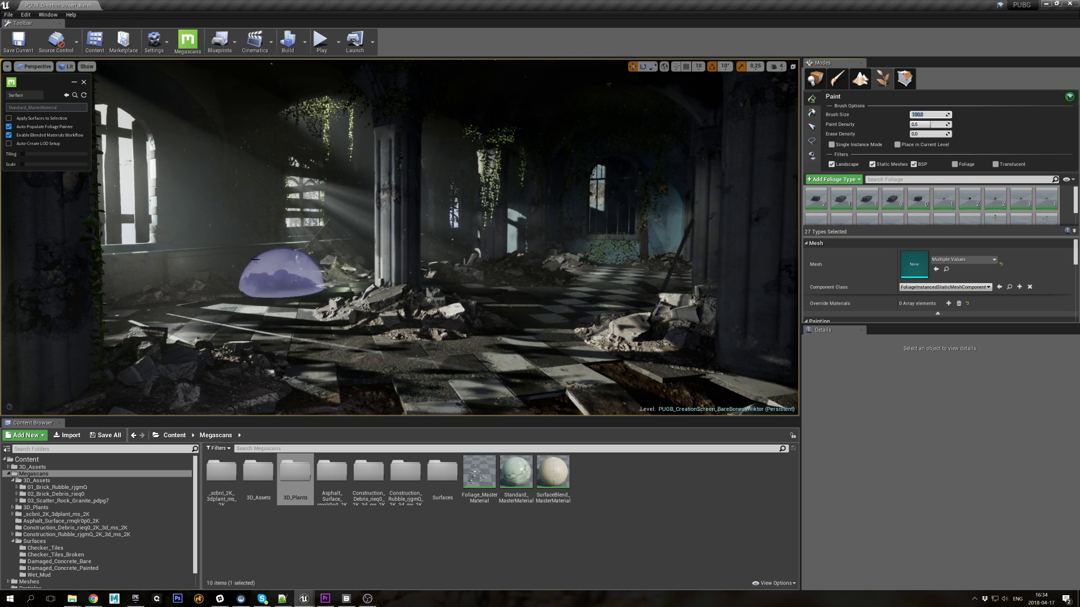
pyautogui.click(176, 335)
pyautogui.moveTo(176, 334)
pyautogui.mouseDown()
pyautogui.moveTo(267, 329)
pyautogui.moveTo(152, 275)
pyautogui.moveTo(290, 337)
pyautogui.moveTo(401, 307)
pyautogui.moveTo(580, 301)
pyautogui.moveTo(523, 309)
pyautogui.moveTo(183, 289)
pyautogui.moveTo(588, 259)
pyautogui.moveTo(526, 243)
pyautogui.mouseUp()
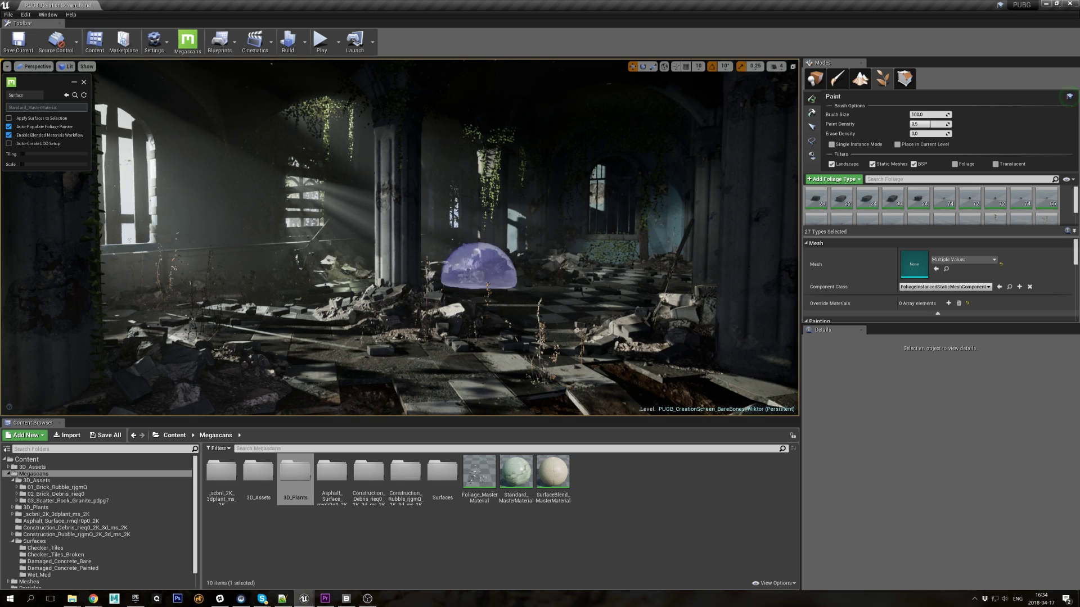
pyautogui.moveTo(538, 279)
pyautogui.mouseDown()
pyautogui.moveTo(350, 247)
pyautogui.moveTo(121, 267)
pyautogui.moveTo(735, 394)
pyautogui.moveTo(422, 361)
pyautogui.moveTo(278, 301)
pyautogui.moveTo(157, 285)
pyautogui.moveTo(595, 262)
pyautogui.moveTo(506, 285)
pyautogui.moveTo(525, 261)
pyautogui.moveTo(656, 241)
pyautogui.moveTo(518, 268)
pyautogui.moveTo(723, 349)
pyautogui.moveTo(422, 357)
pyautogui.moveTo(294, 265)
pyautogui.moveTo(608, 198)
pyautogui.mouseUp()
# Leave foliage painting for placement mode and build the level's reflection captures
pyautogui.click(814, 78)
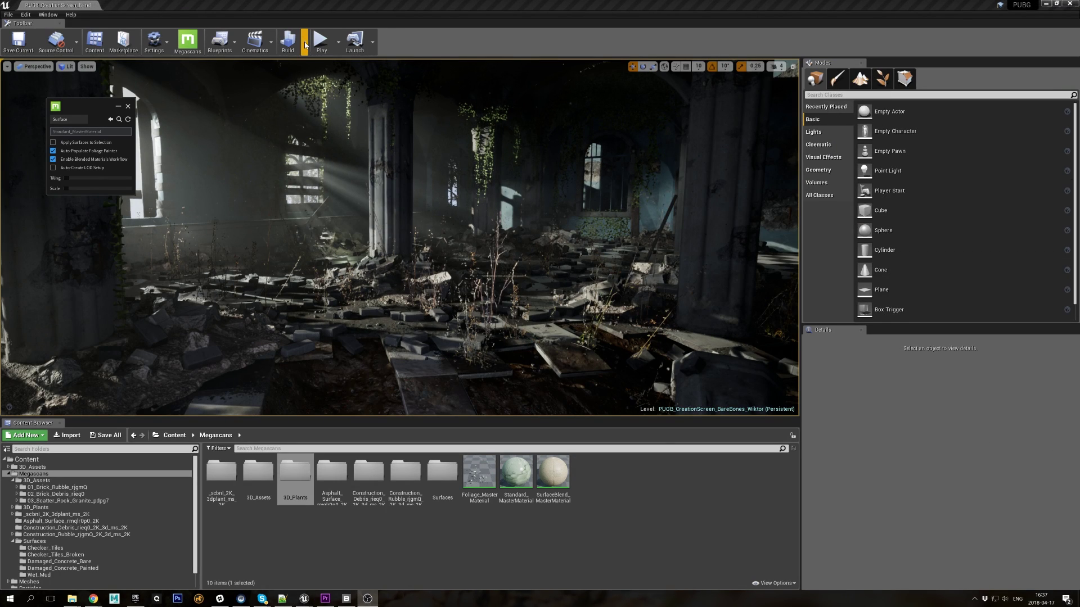
pyautogui.click(306, 45)
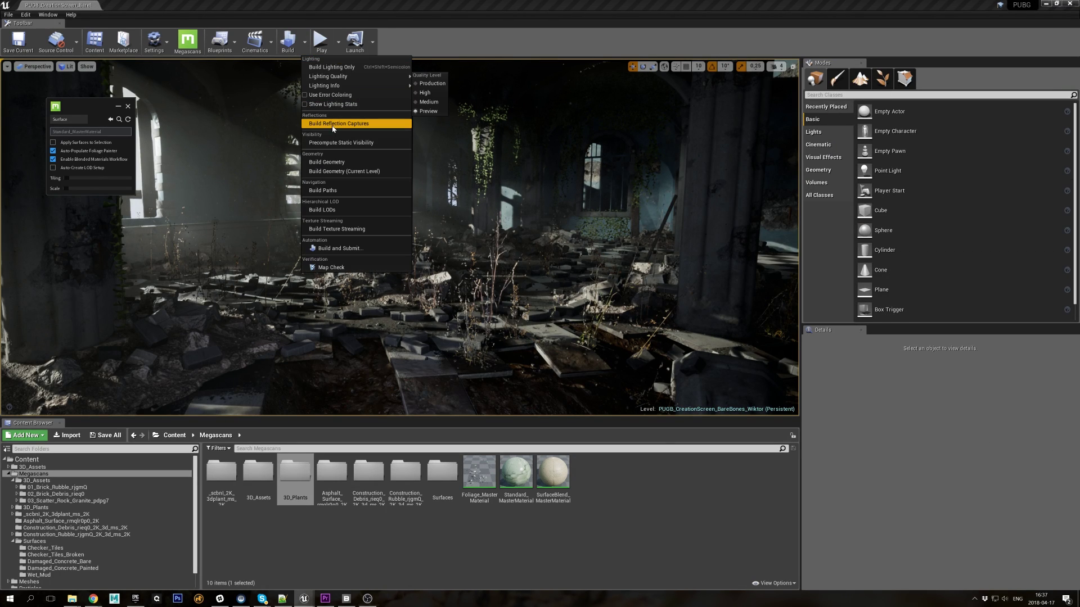
pyautogui.click(333, 125)
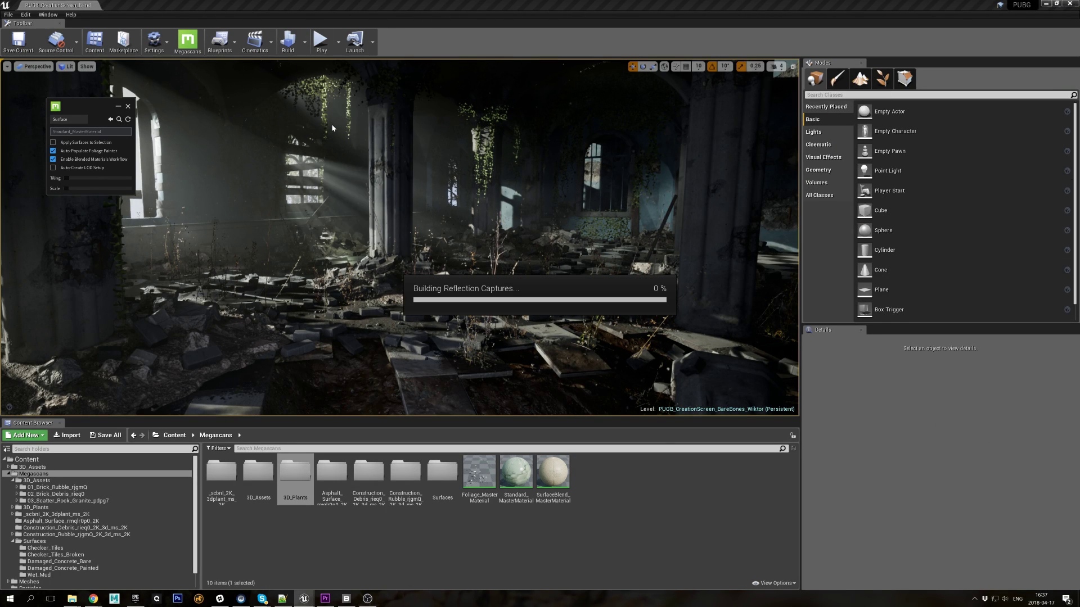
# Set the lighting build quality to Medium and build the level
pyautogui.click(305, 45)
pyautogui.moveTo(342, 78)
pyautogui.click(428, 102)
pyautogui.click(290, 48)
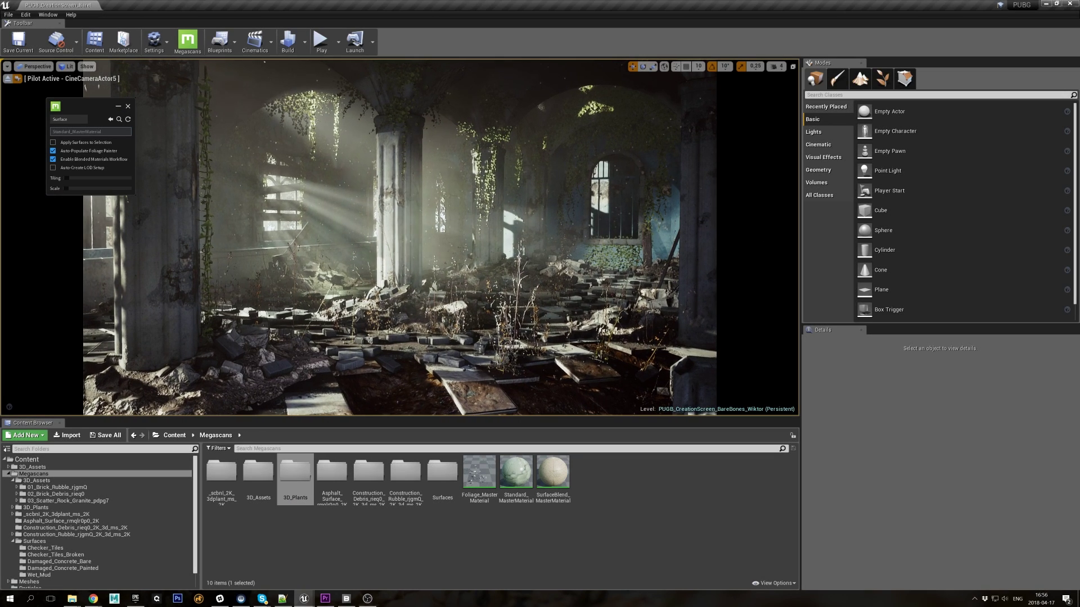
# Close the Megascans window and reframe the piloted CineCameraActor5 to a lower viewpoint of the interior
pyautogui.moveTo(326, 131); pyautogui.dragTo(334, 133, button='right')
pyautogui.click(128, 107)
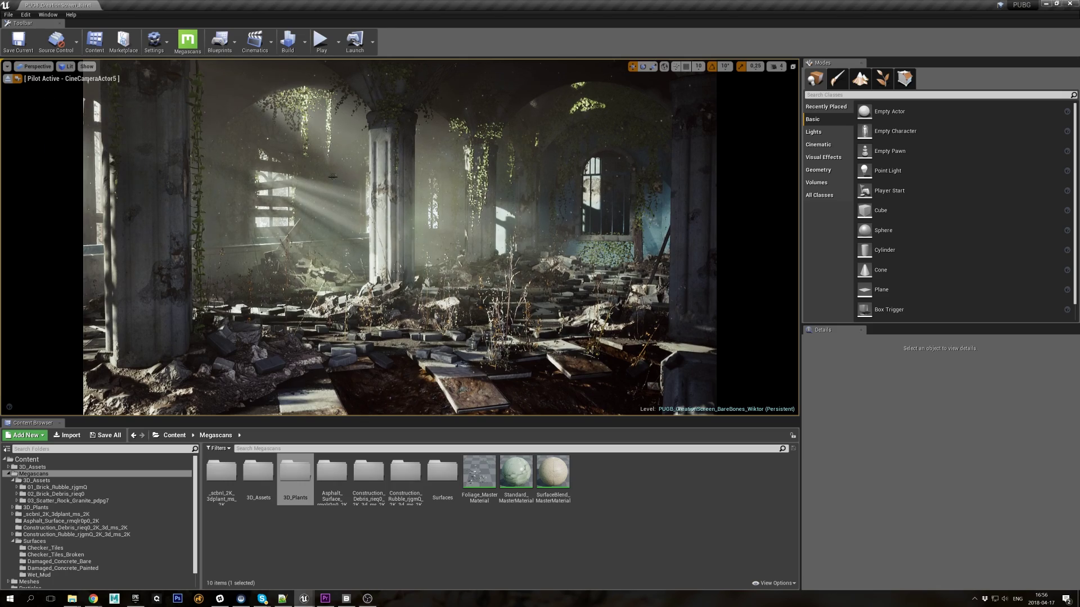
pyautogui.moveTo(400, 237); pyautogui.dragTo(407, 208, button='right')
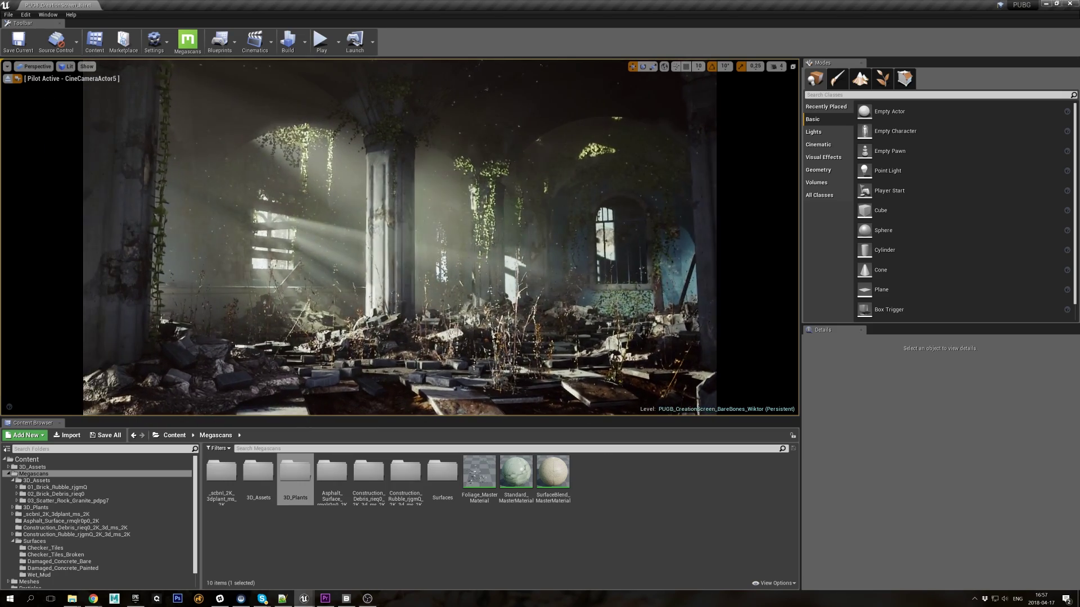